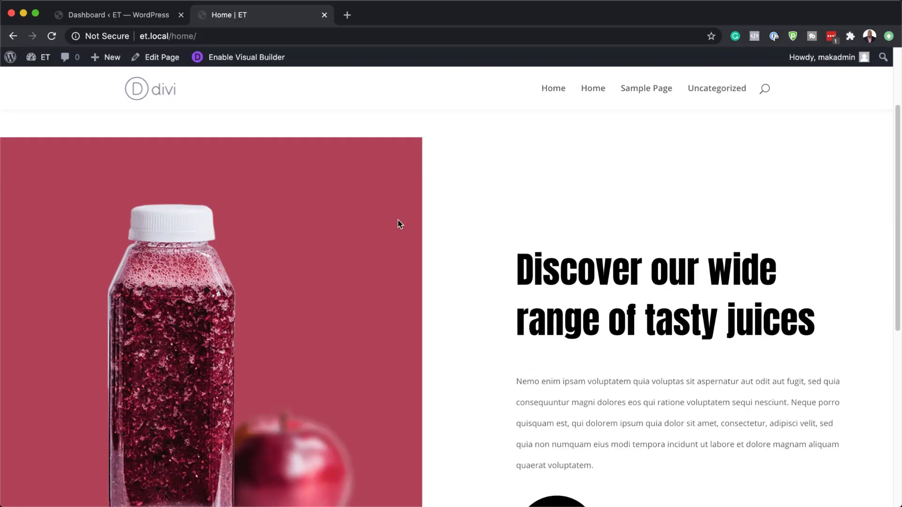
Examine how the juice section's image and background colour change while moving through the finished home page
scroll(398, 221, down, 3)
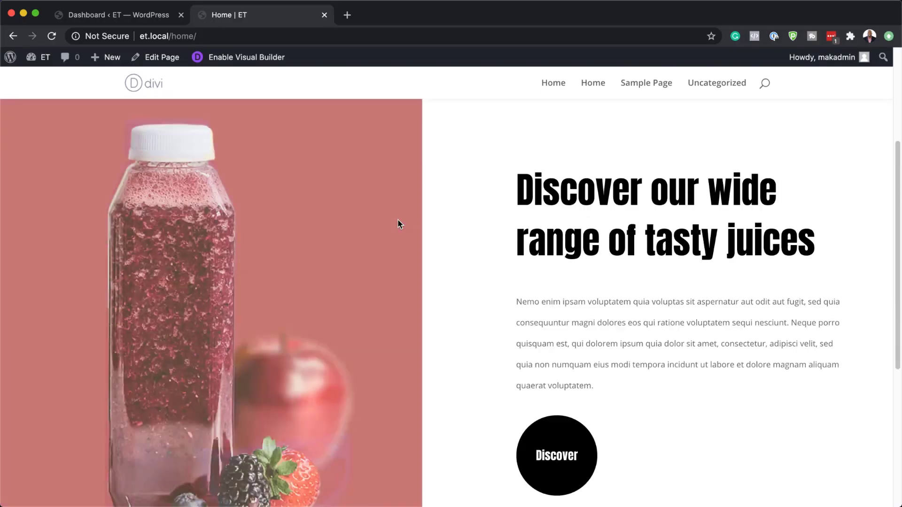
scroll(399, 219, down, 2)
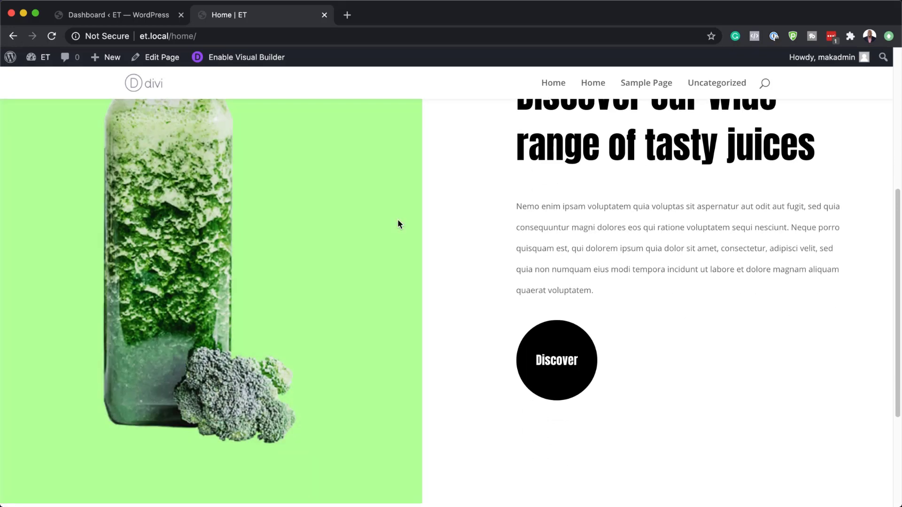
scroll(398, 221, down, 5)
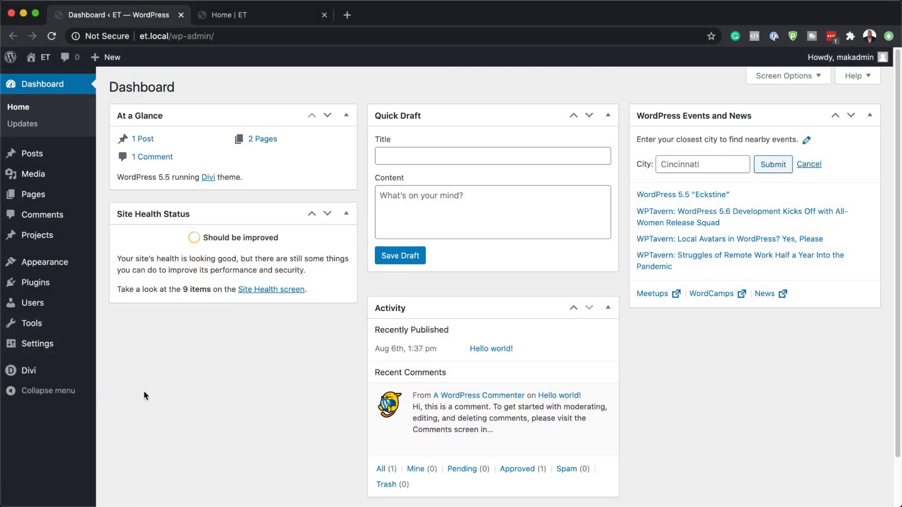
Create a new WordPress page titled "Scroll", dismissing the block editor welcome guide
mouse_move(67, 198)
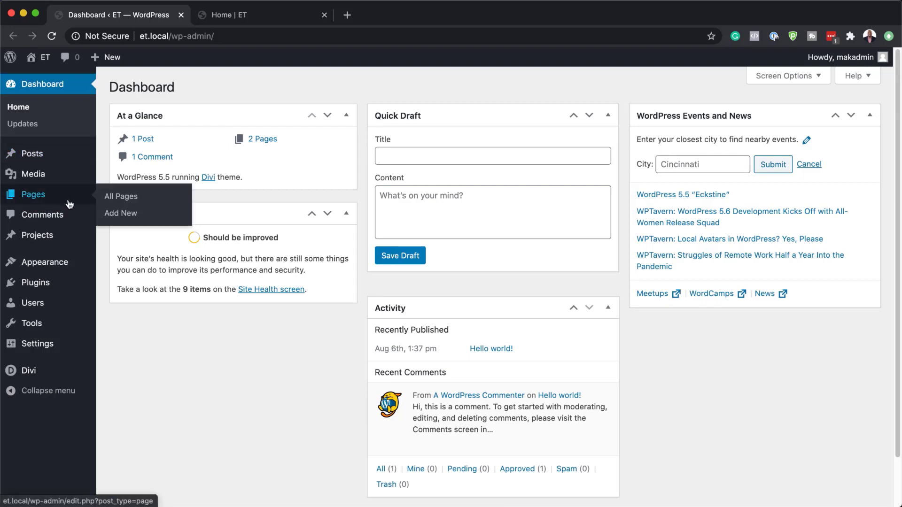
click(136, 216)
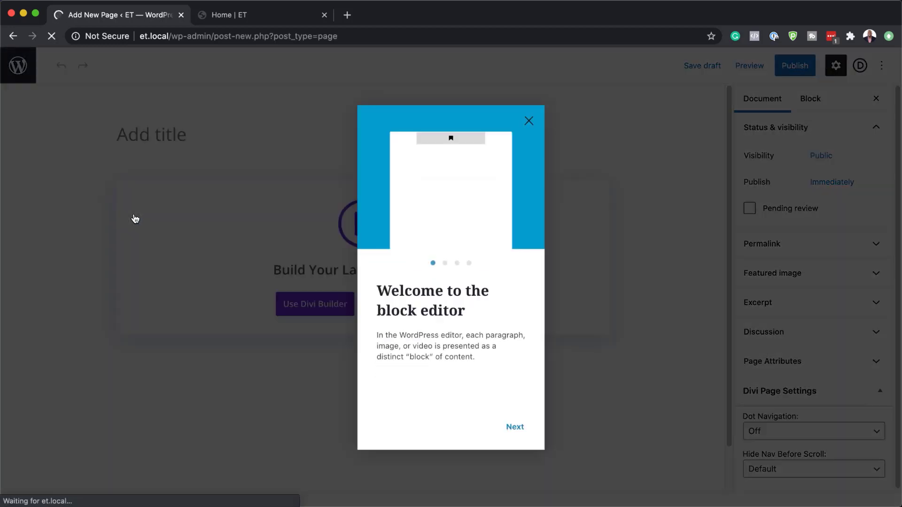
click(529, 121)
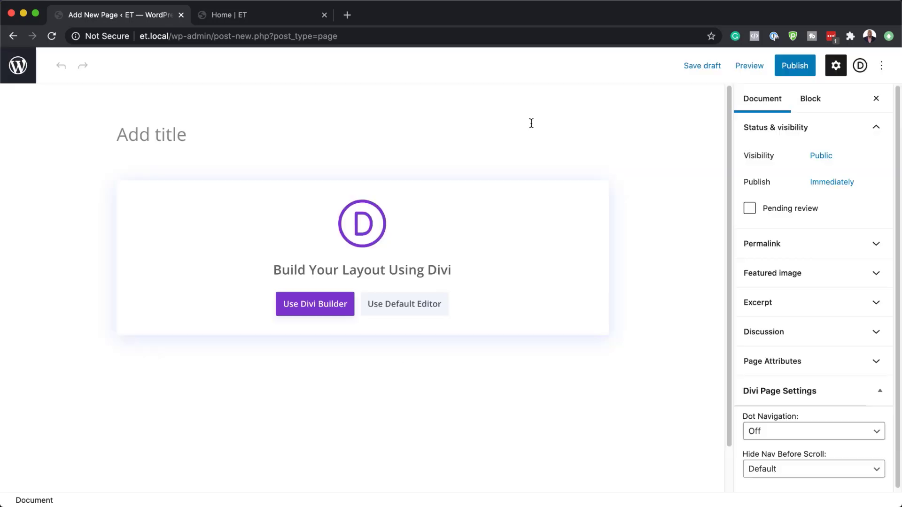
click(204, 134)
text(Scroll)
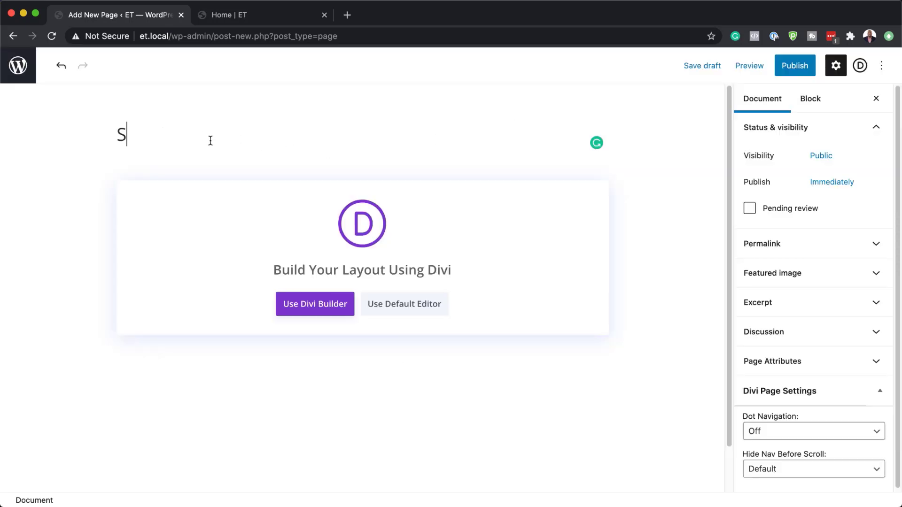
Build the page from scratch with Divi Builder and insert a row with two equal columns, without adding a module
click(326, 308)
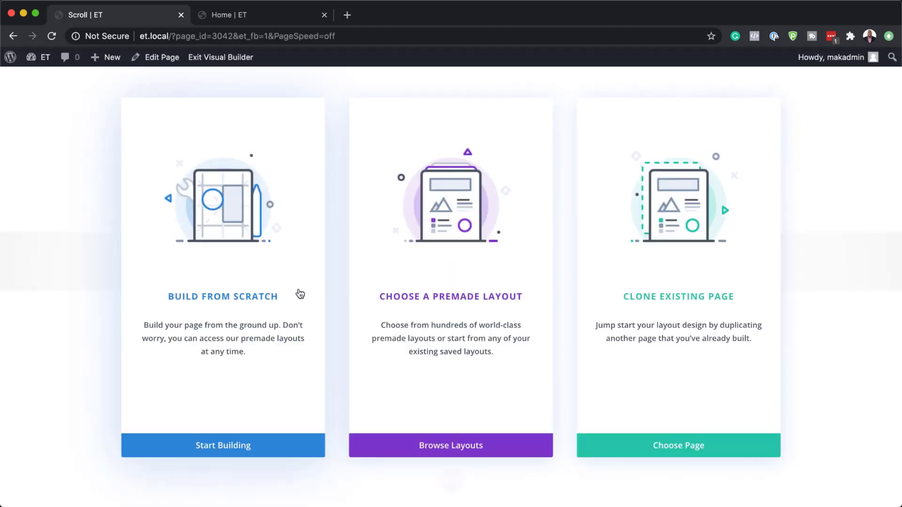
click(231, 448)
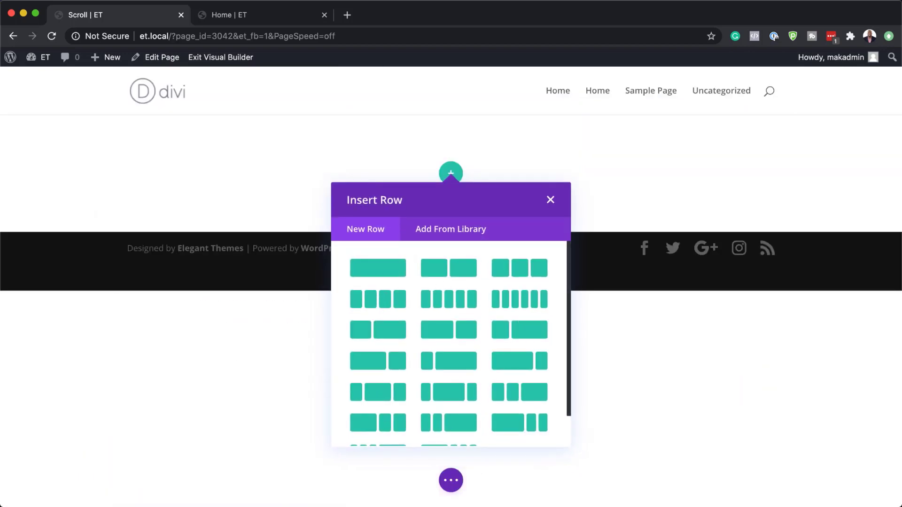
click(465, 269)
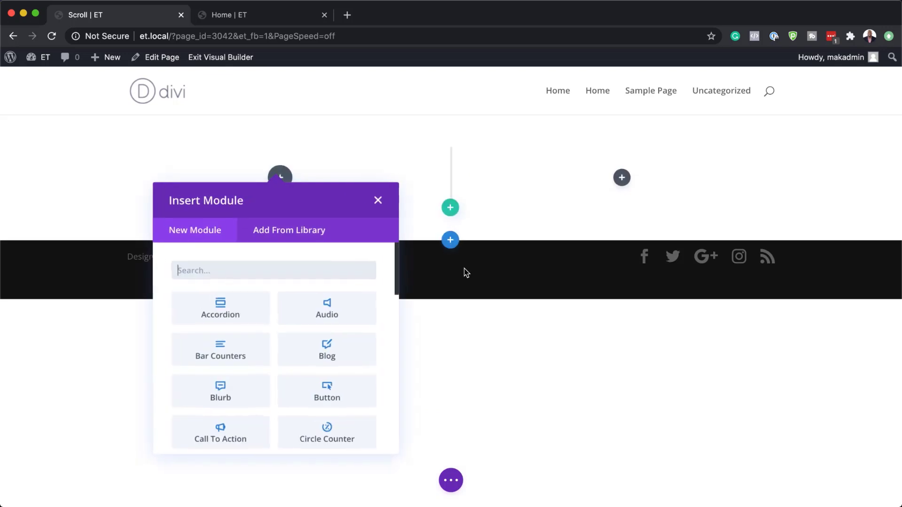
click(375, 200)
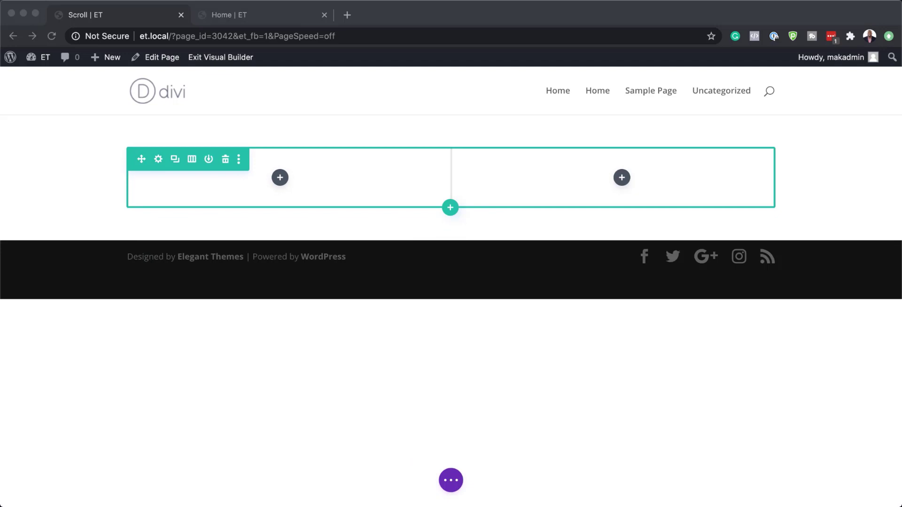
Set the row's width and max width to 100% in its design sizing options
click(160, 163)
click(97, 108)
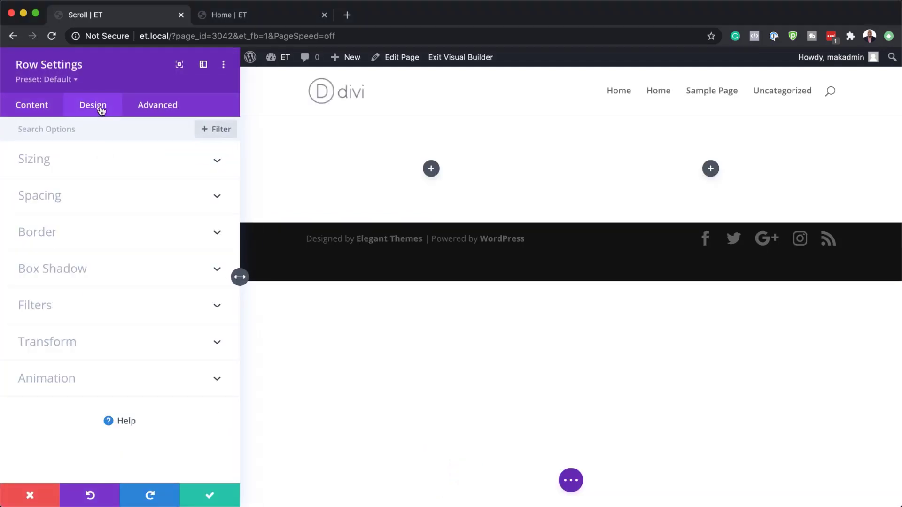
click(60, 162)
click(180, 296)
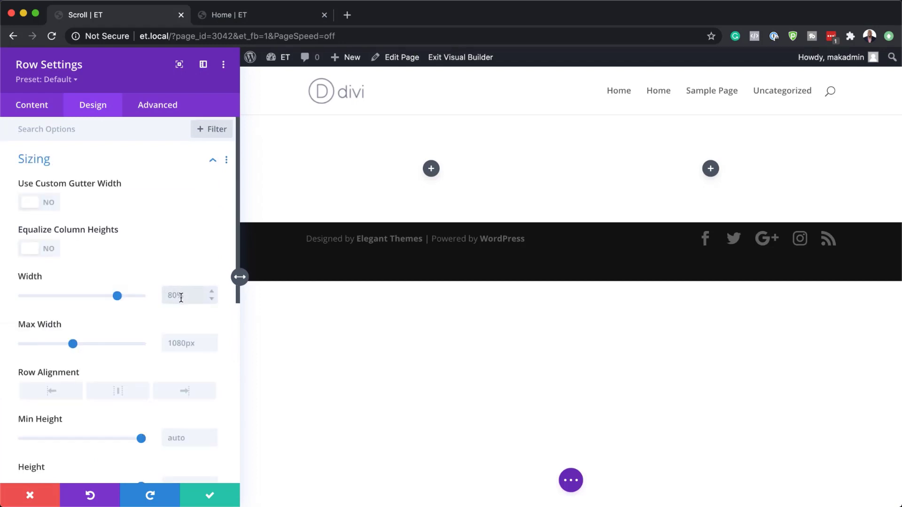
key(super+a)
text(100%)
click(178, 343)
text(100%)
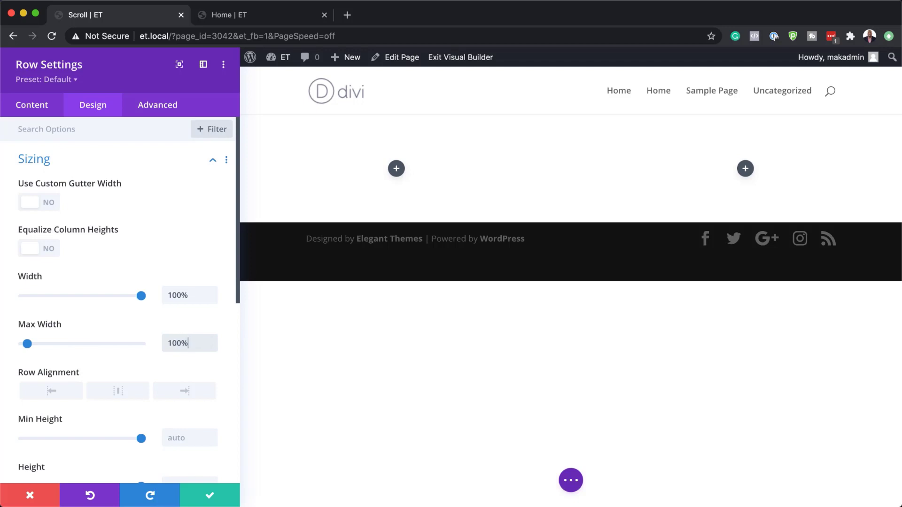
key(super+Tab)
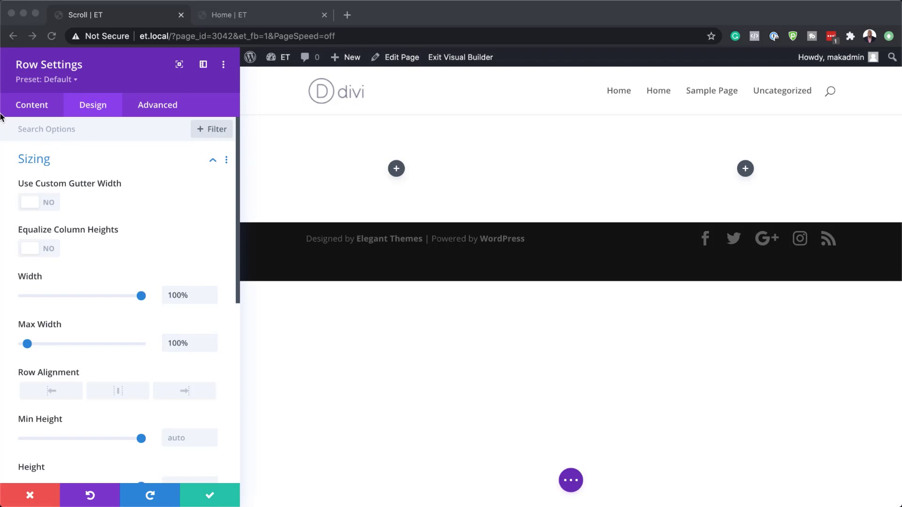
key(super+Tab)
Give the first column linked top and bottom padding of 50px and return to the row settings
click(40, 106)
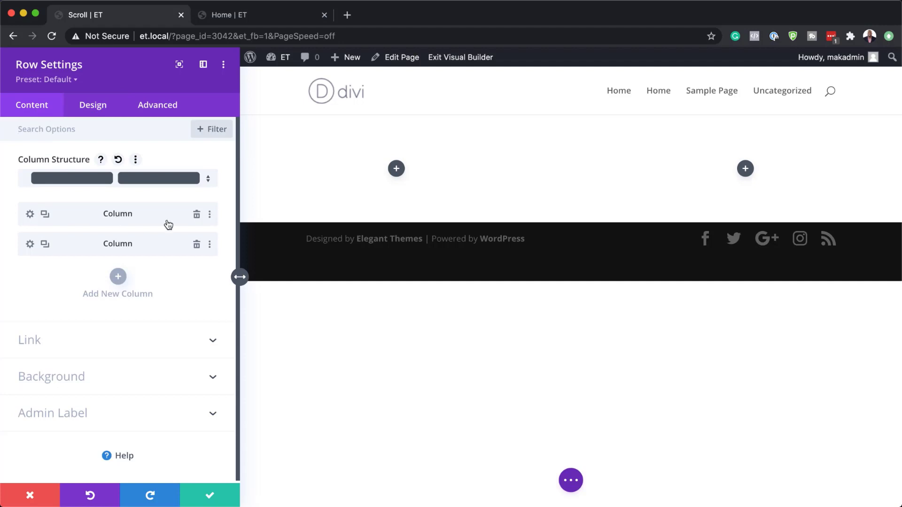
click(30, 217)
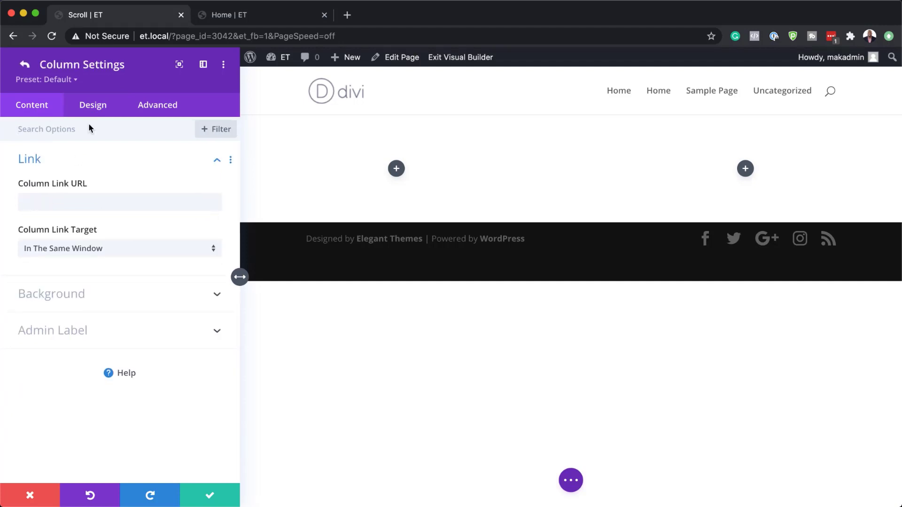
click(93, 106)
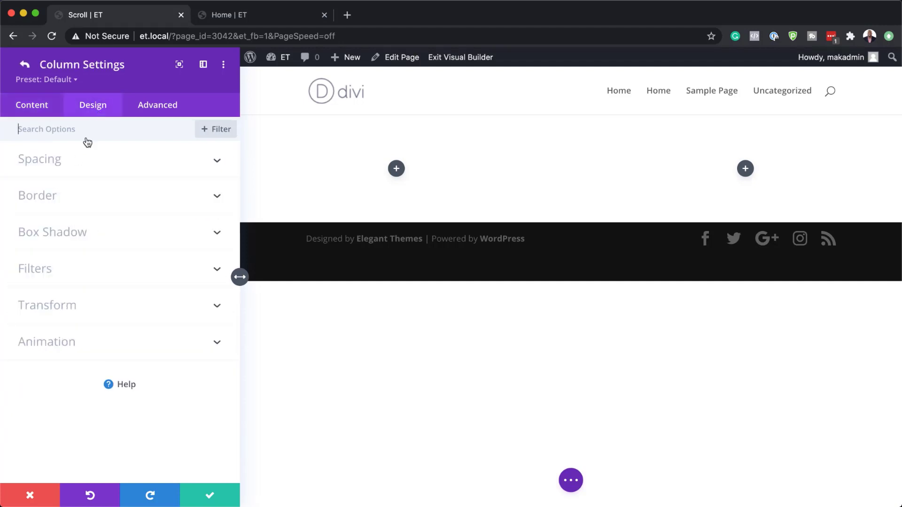
click(55, 163)
click(30, 202)
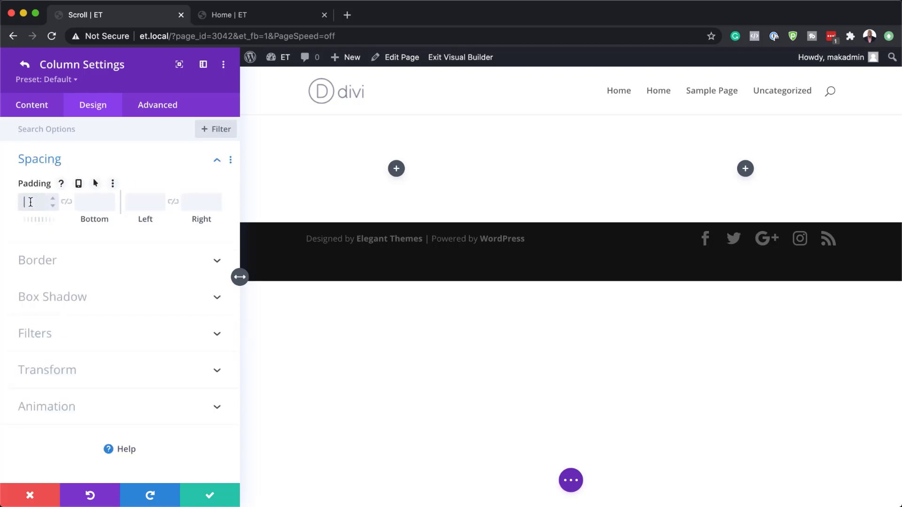
text(50px)
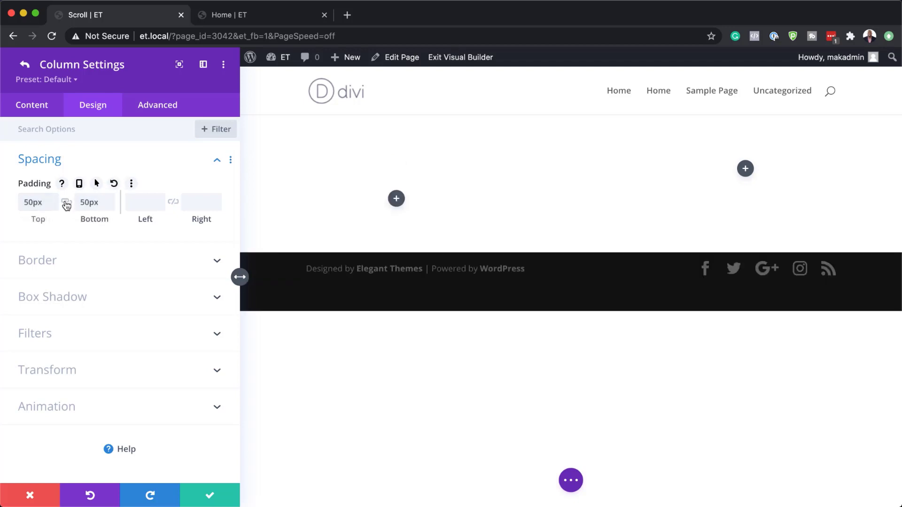
click(66, 202)
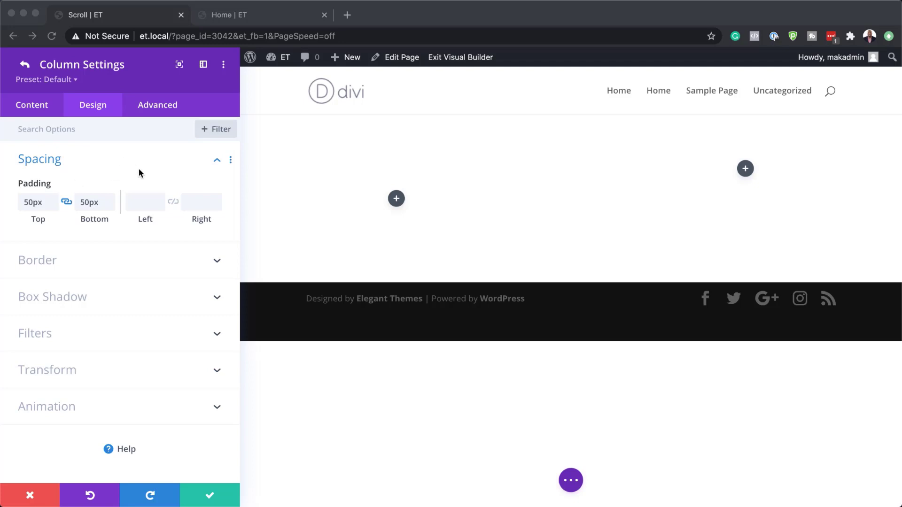
click(26, 66)
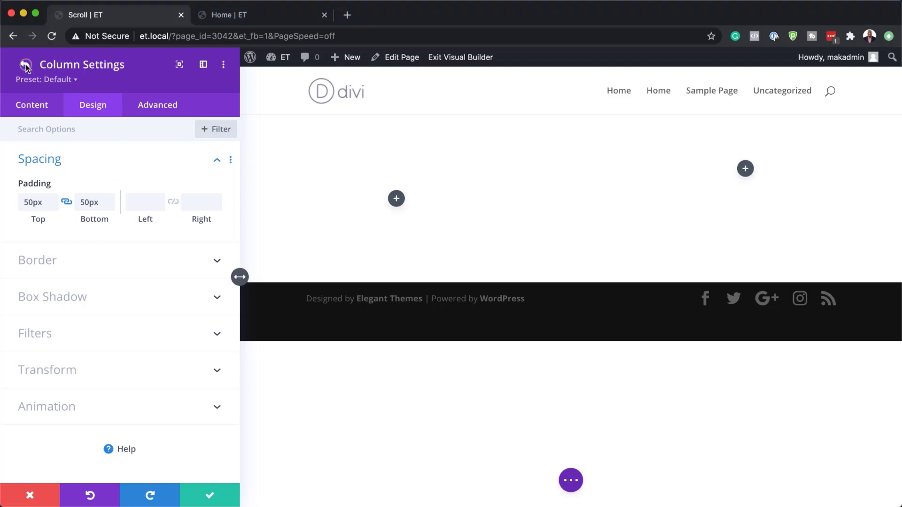
click(25, 66)
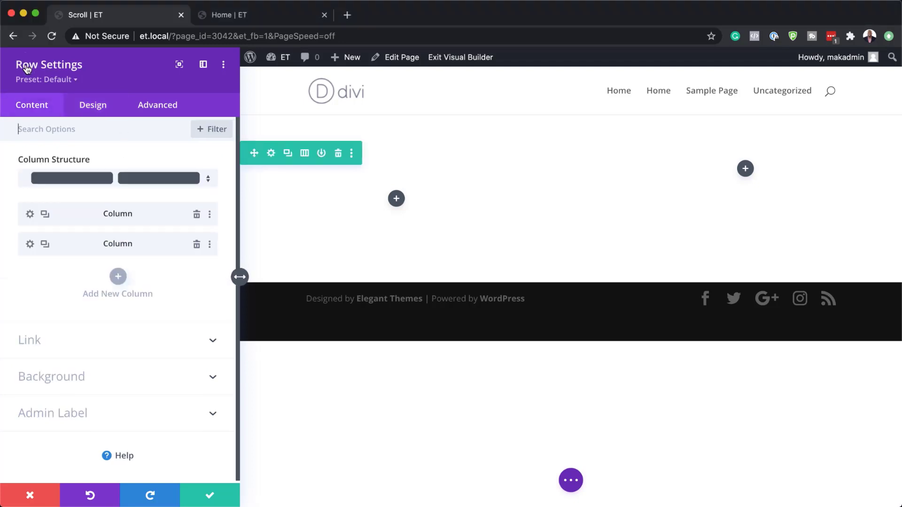
Give the second column linked top and bottom padding of 12vw
click(29, 244)
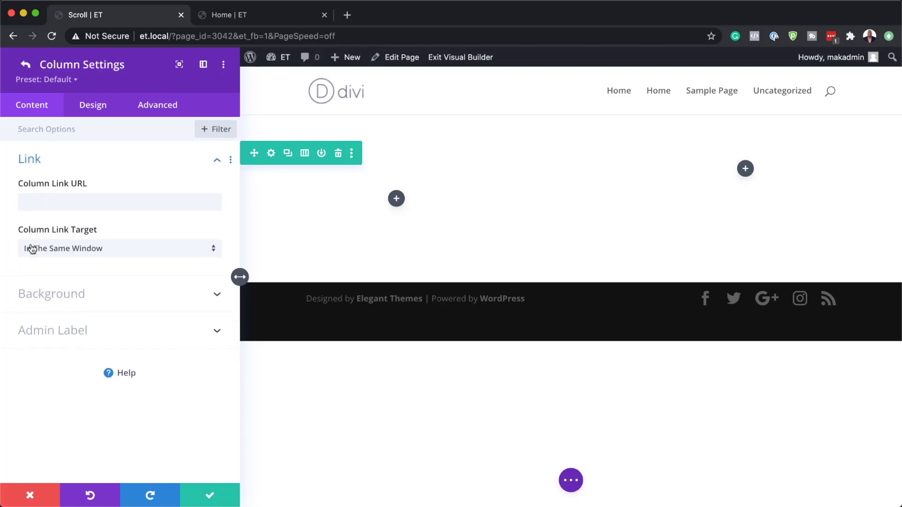
click(88, 106)
click(36, 161)
click(34, 200)
text(12vw)
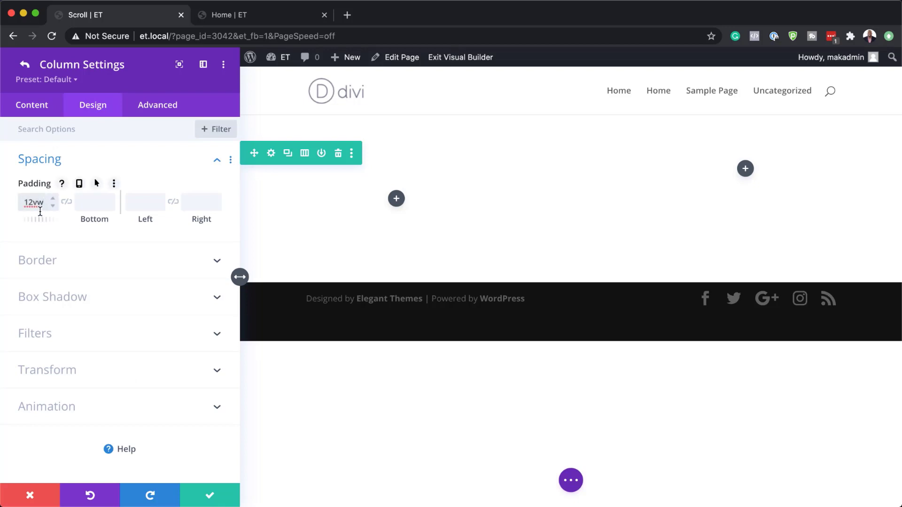
click(65, 202)
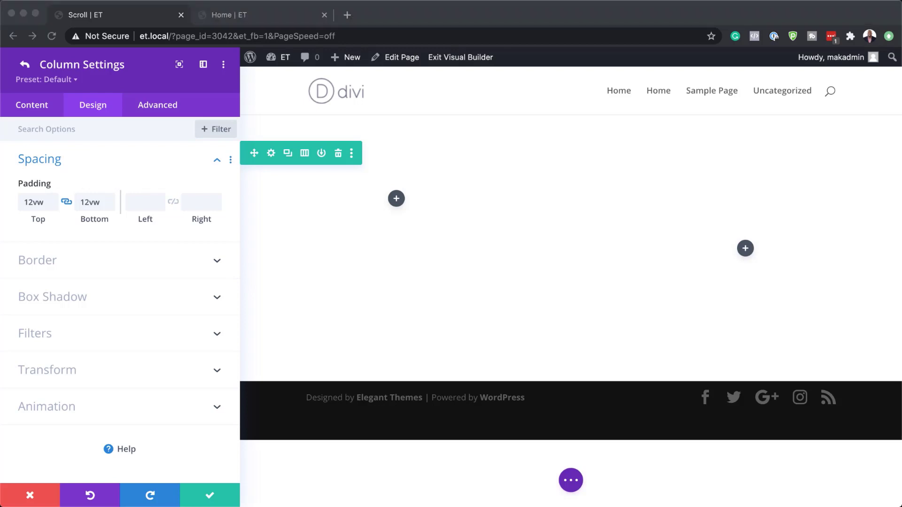
Set the second column's linked left and right padding to 5vw and save the row settings
click(137, 203)
text(5vw)
click(173, 203)
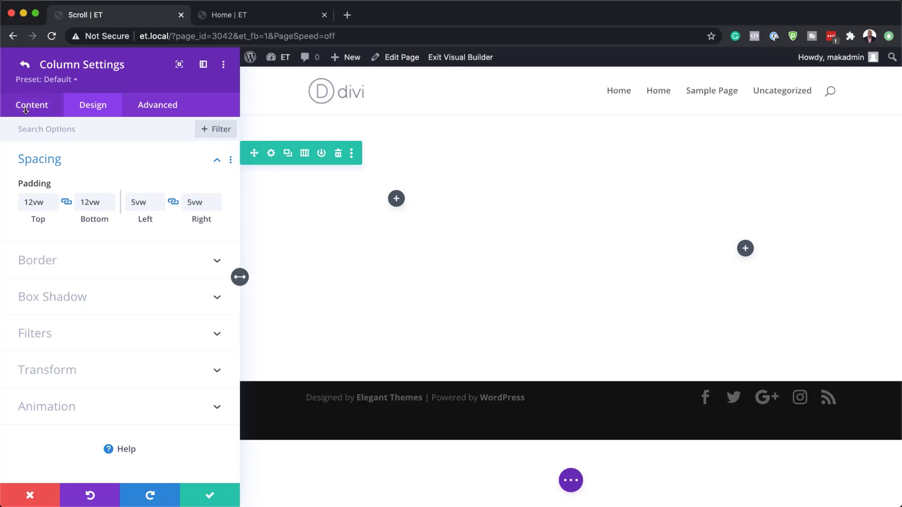
click(219, 503)
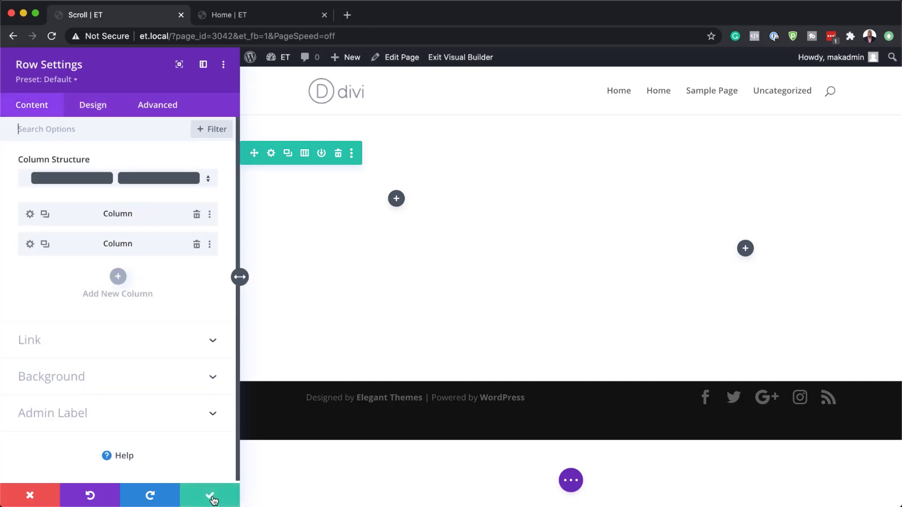
click(213, 502)
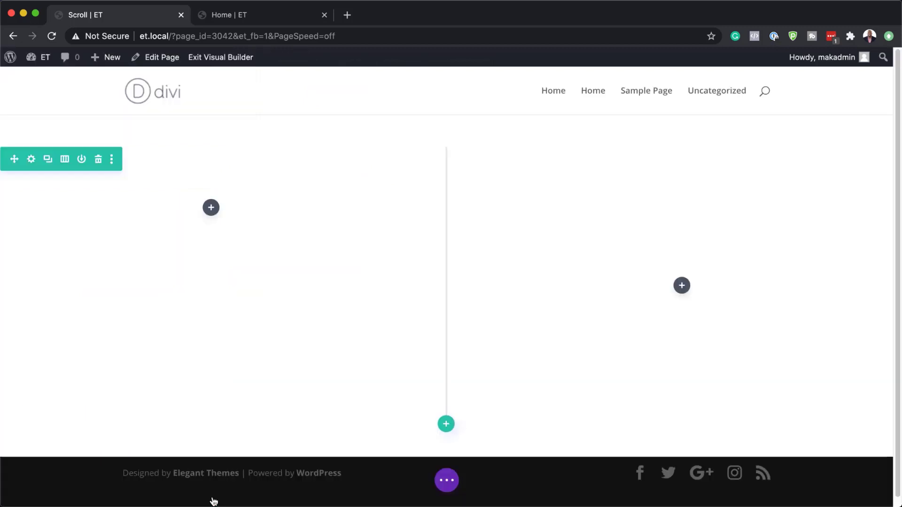
Insert an Image module in the first column using the purple juice bottle picture 1.png from the media library
click(211, 208)
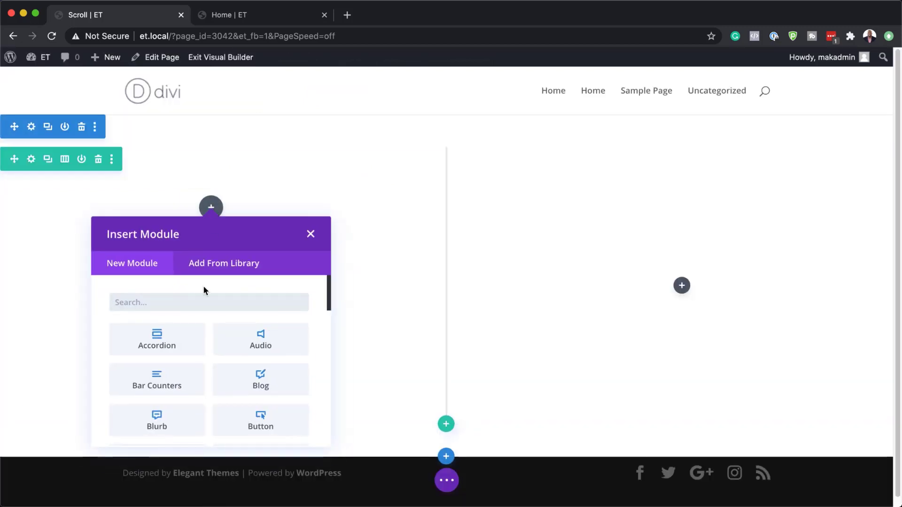
click(198, 311)
text(image)
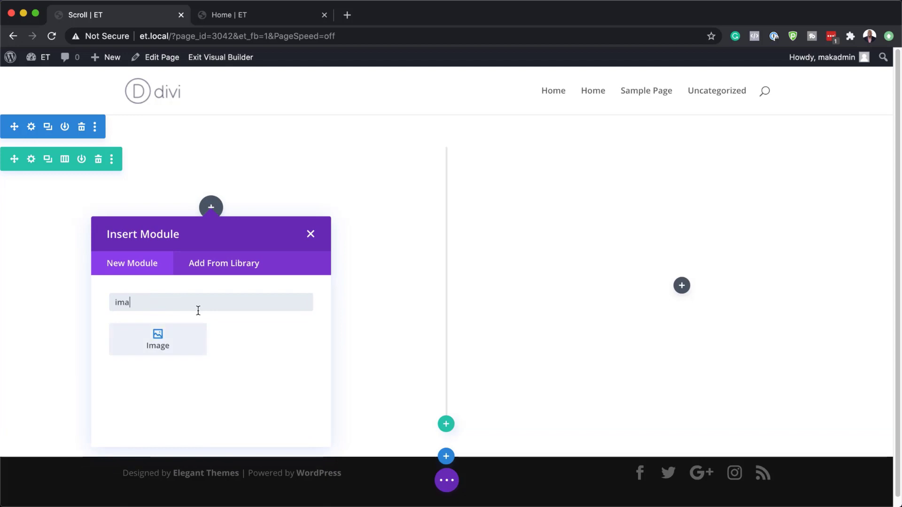
click(186, 334)
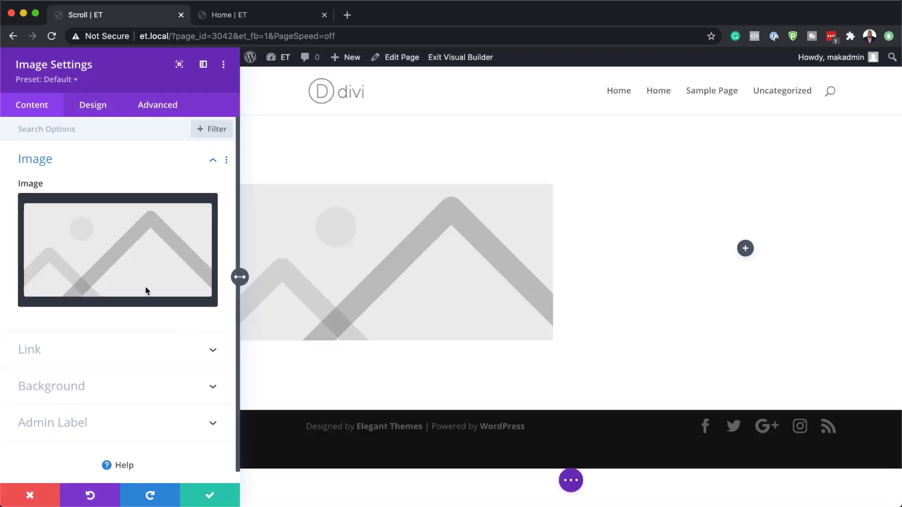
click(134, 248)
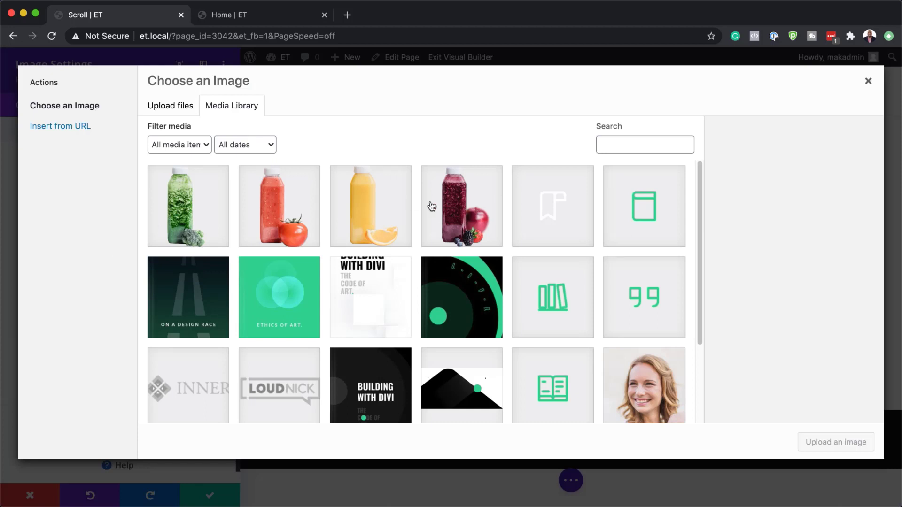
click(490, 220)
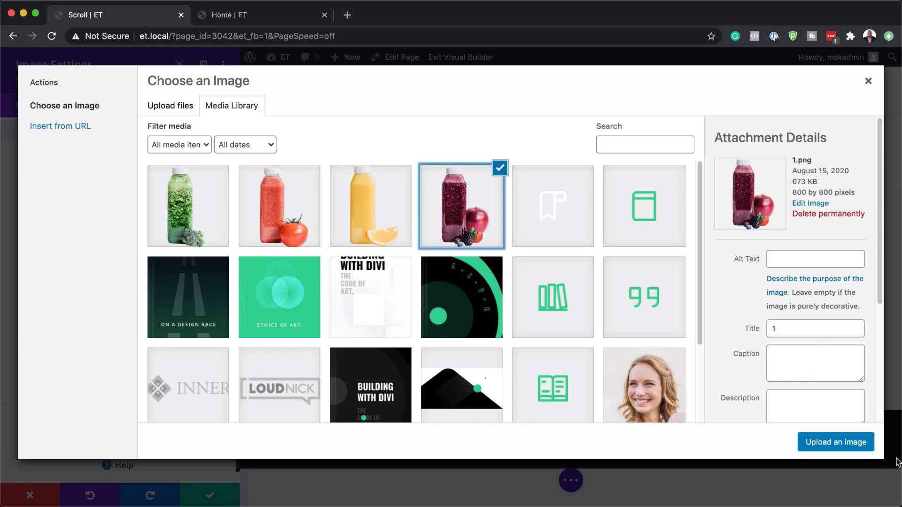
click(826, 445)
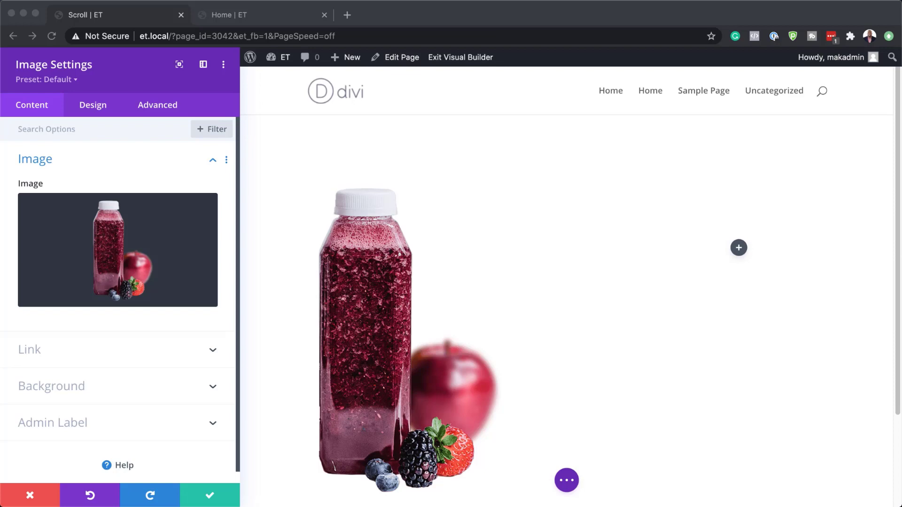
Set the purple juice bottle image module's background colour to #b3485e
click(87, 387)
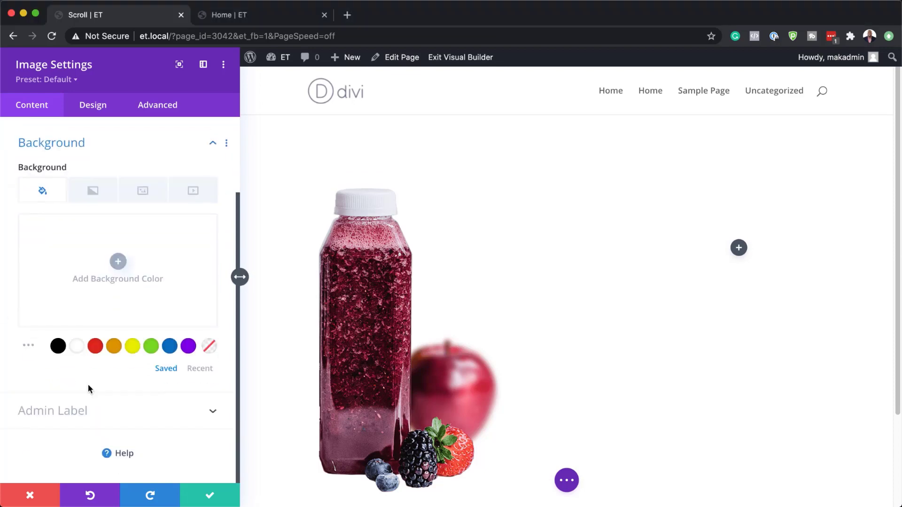
click(100, 274)
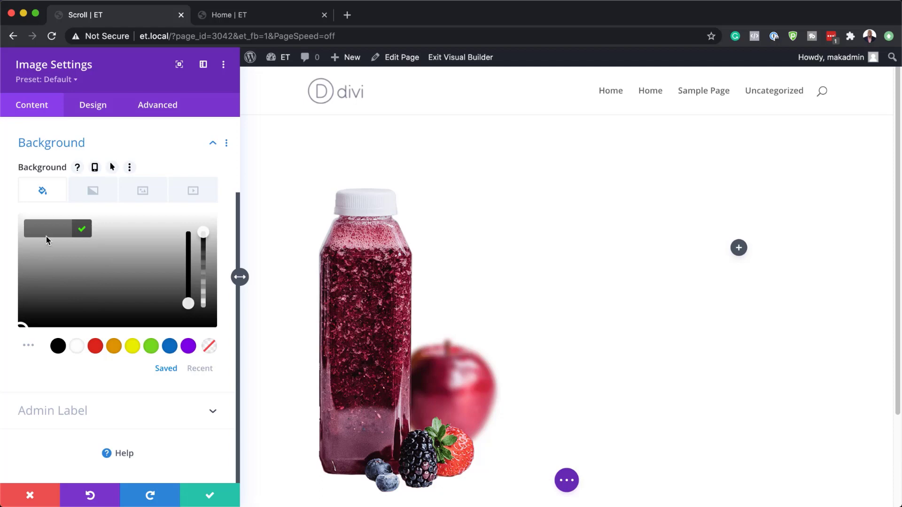
text(#b3485e)
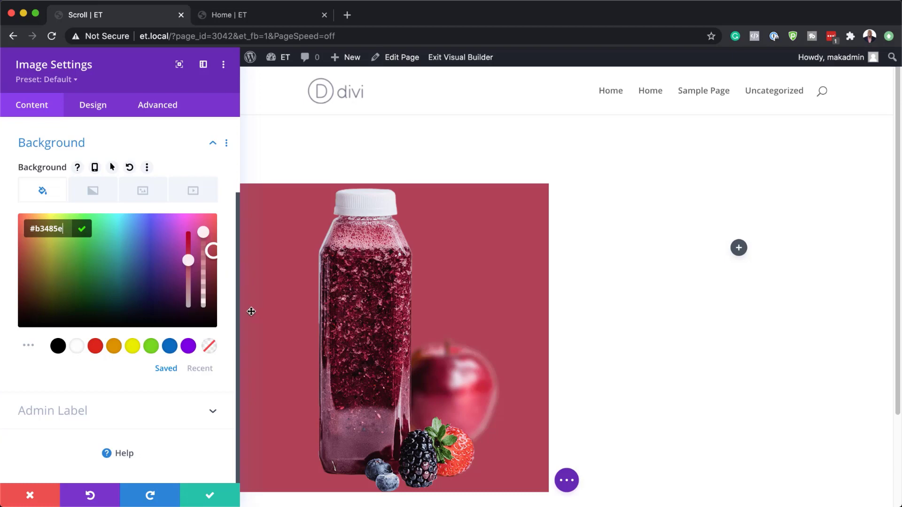
scroll(252, 312, down, 1)
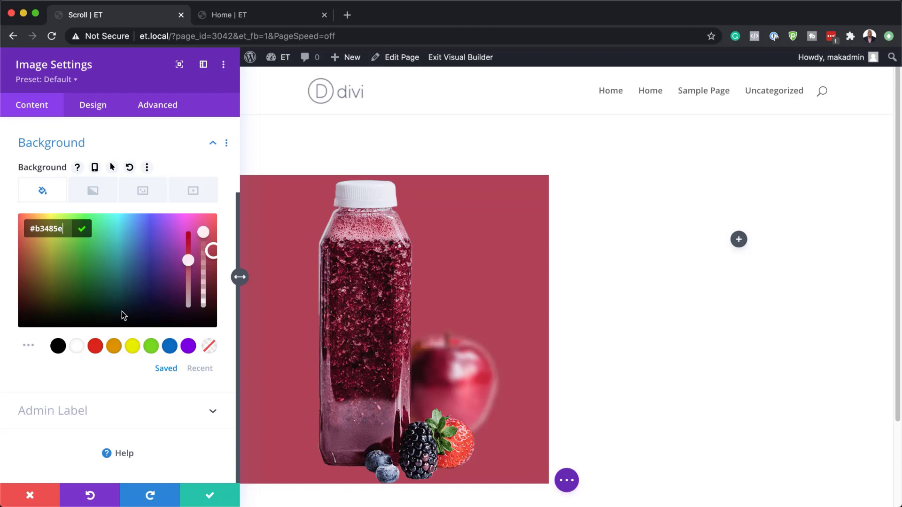
Enable Force Fullwidth in the purple bottle image module's sizing options
click(102, 106)
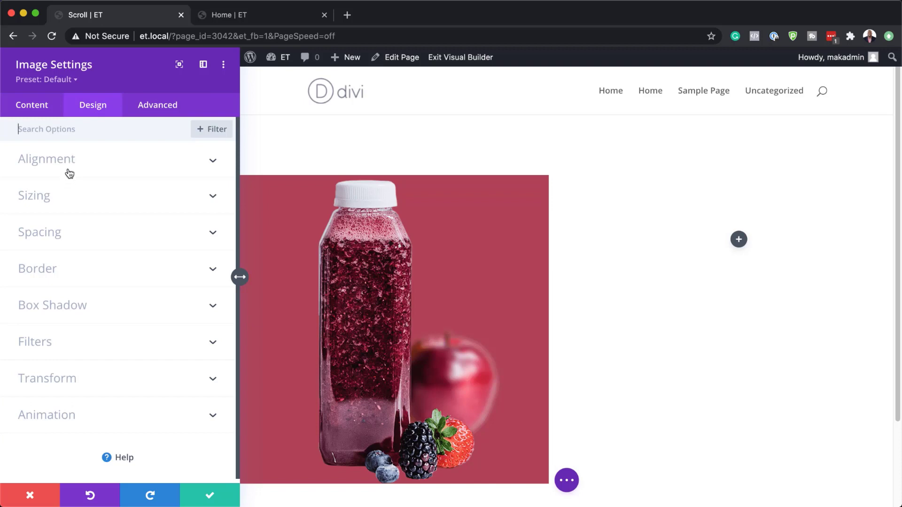
click(53, 200)
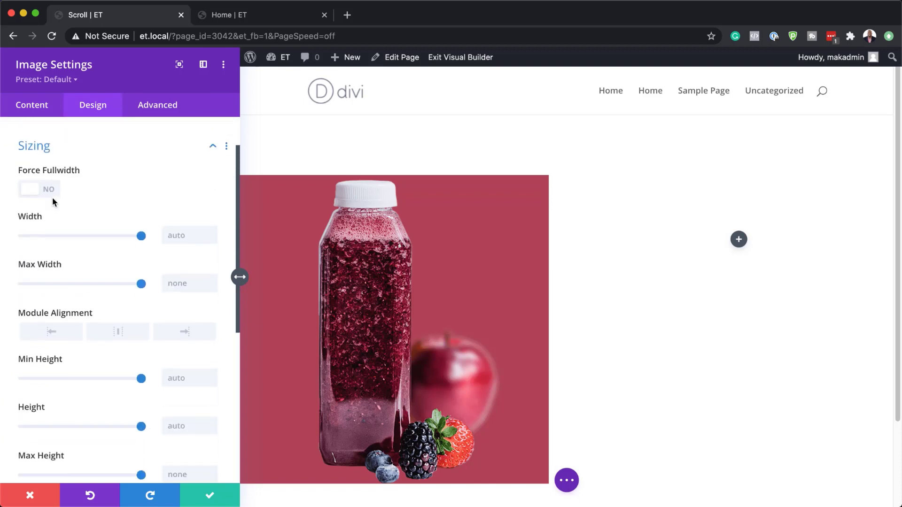
click(46, 178)
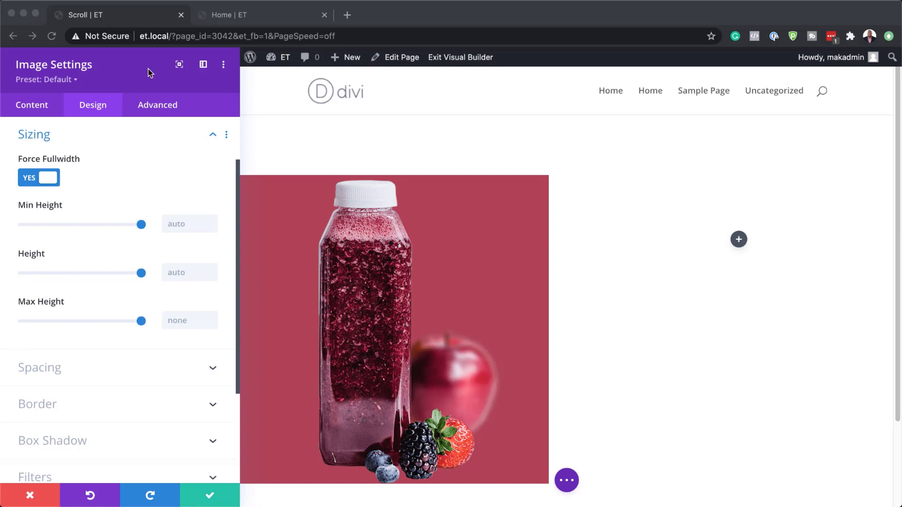
Give the purple bottle image module linked top and bottom padding of 100px and save its settings
scroll(141, 360, down, 3)
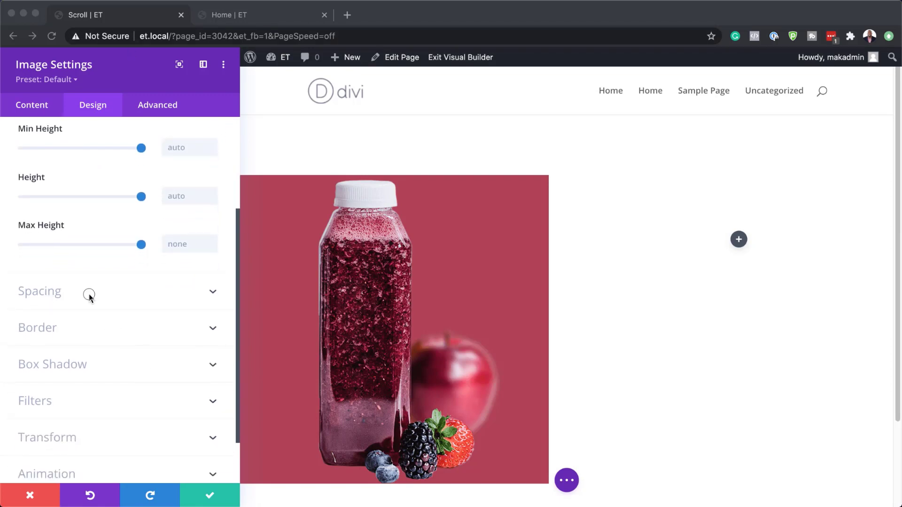
click(47, 289)
click(36, 288)
text(100px)
click(65, 283)
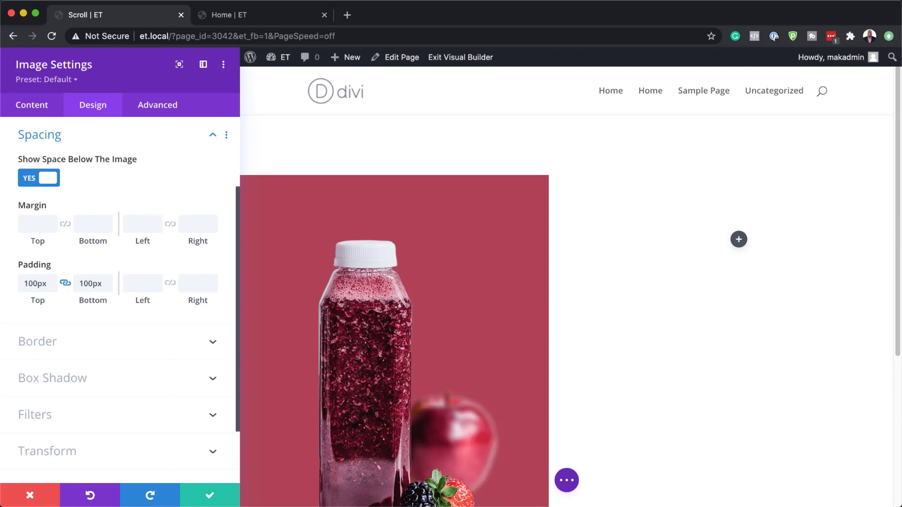
click(209, 495)
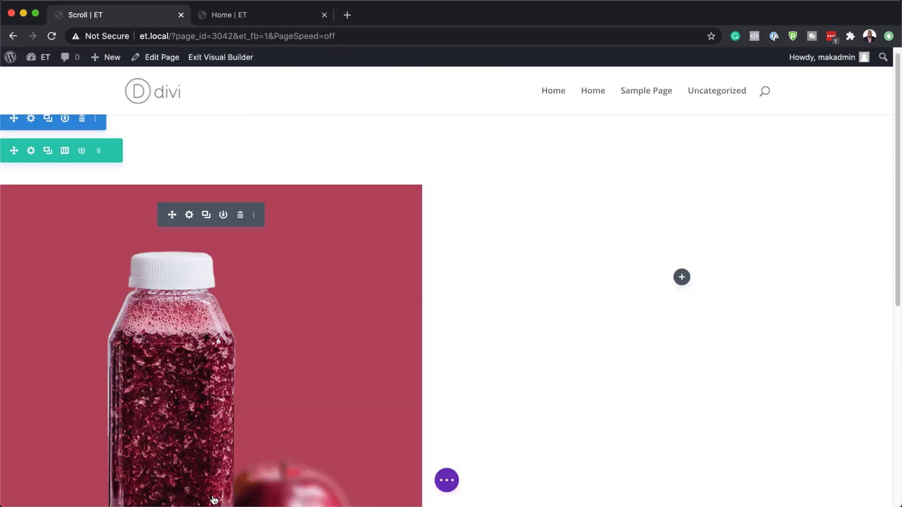
Duplicate the purple bottle image module for the other juices and replace the second module's picture with the orange juice bottle 5.png
click(207, 217)
click(207, 216)
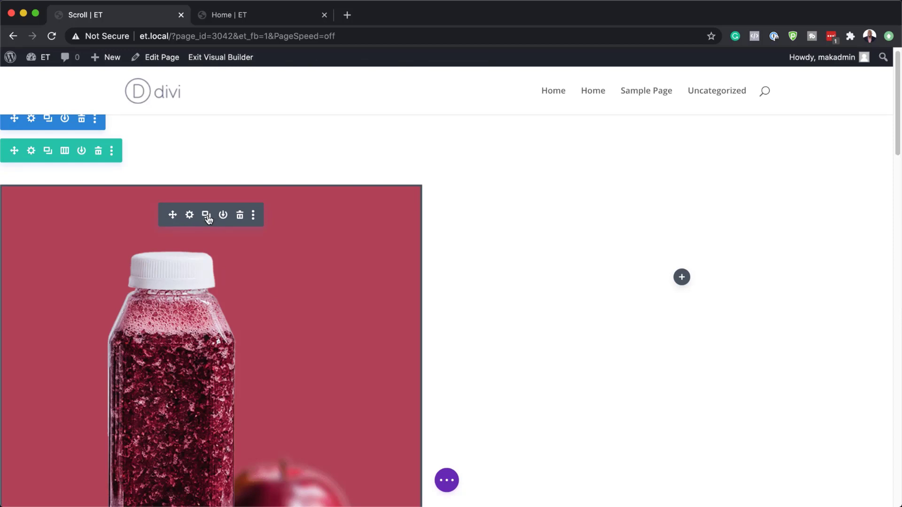
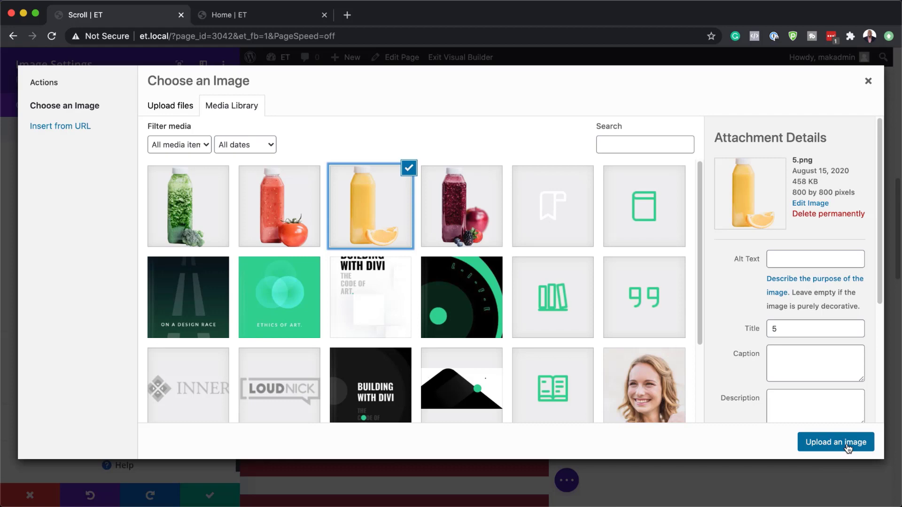
click(836, 443)
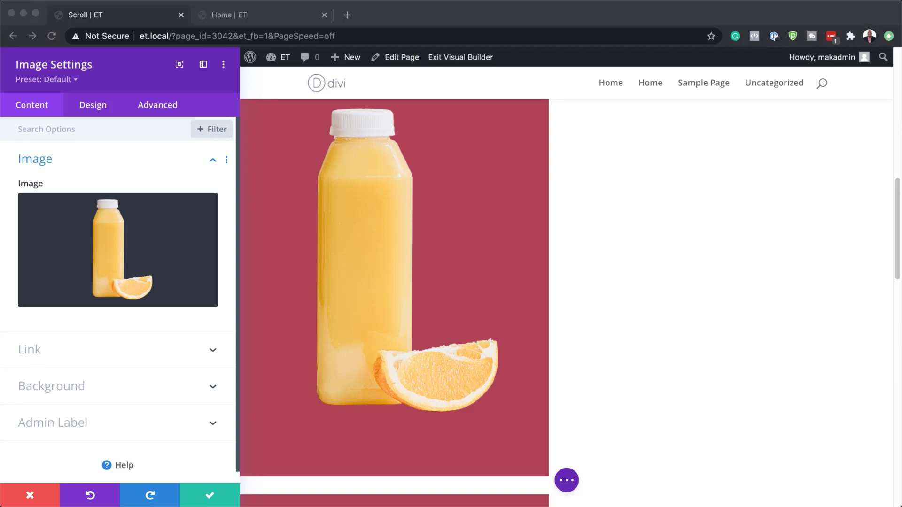
Set the orange juice image module's background colour to #ffda60 and save its settings
click(46, 393)
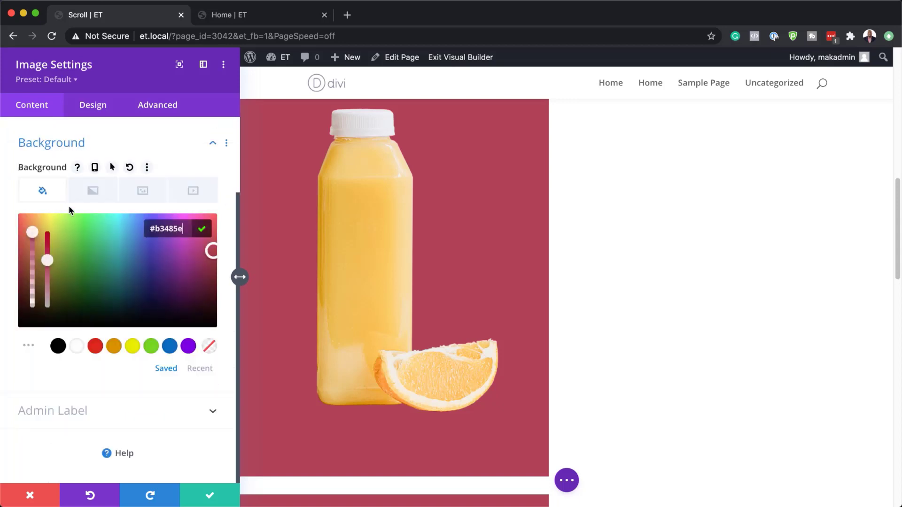
triple_click(186, 230)
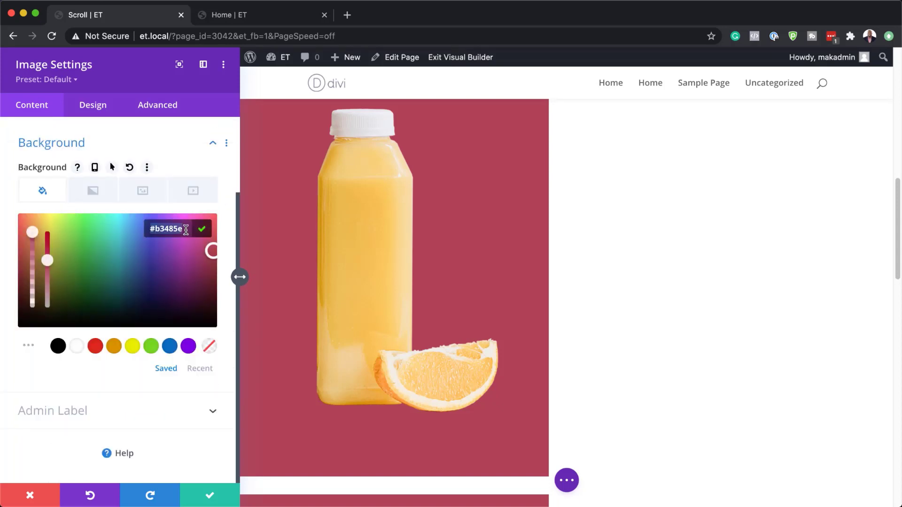
text(#ffda60)
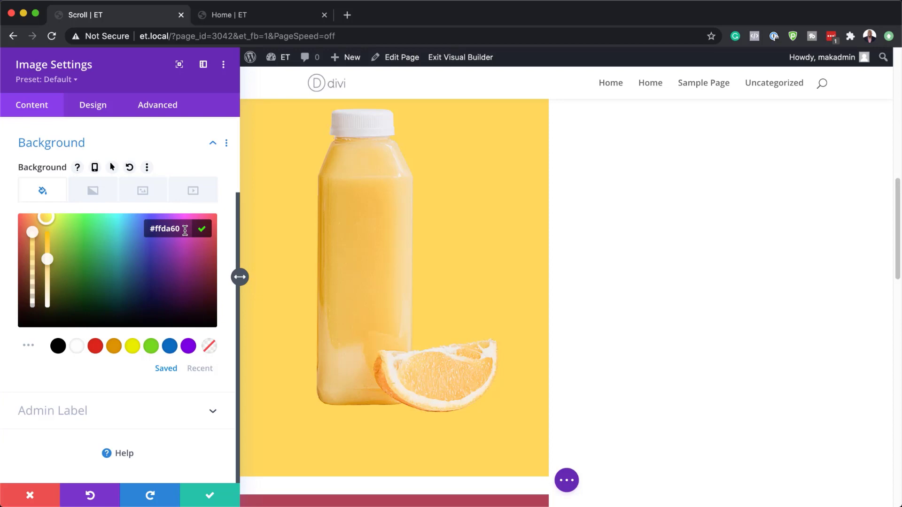
click(212, 496)
Replace the third image module's picture with the tomato juice bottle 3.png from the media library
scroll(219, 399, down, 4)
scroll(210, 392, down, 8)
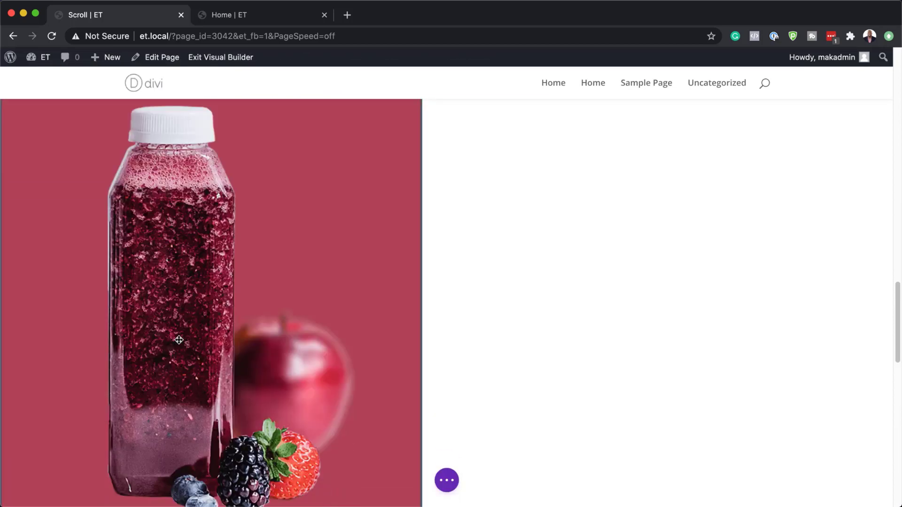
scroll(221, 307, up, 2)
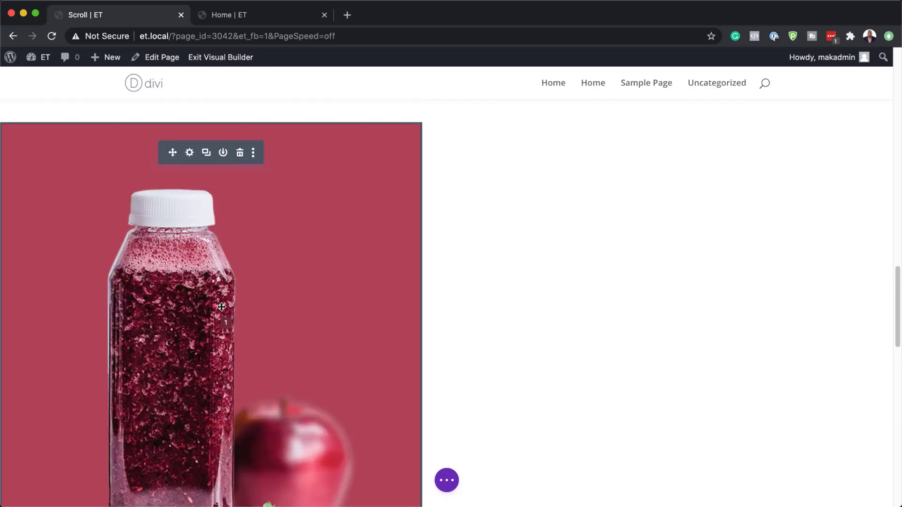
click(189, 152)
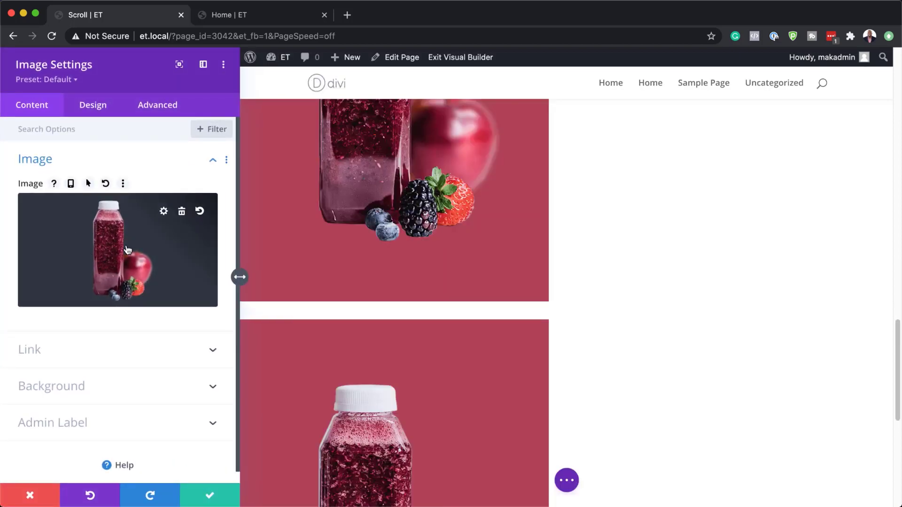
click(129, 249)
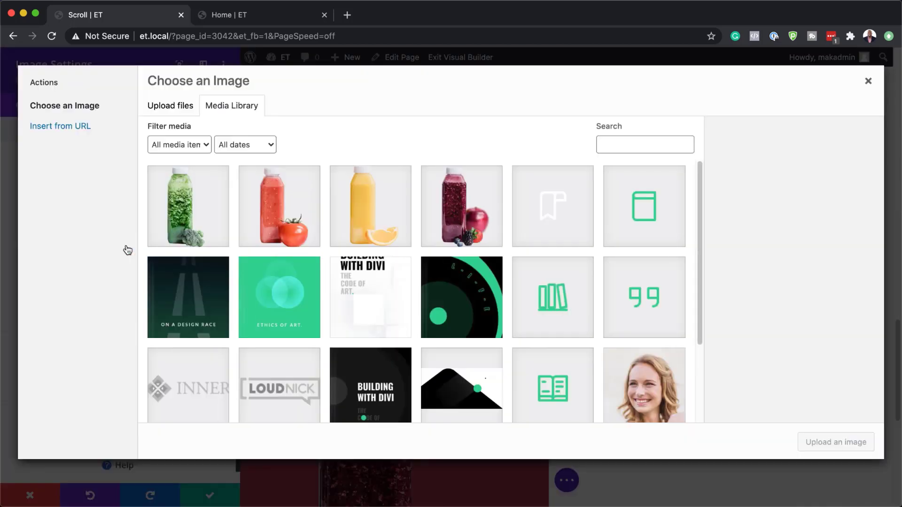
click(305, 209)
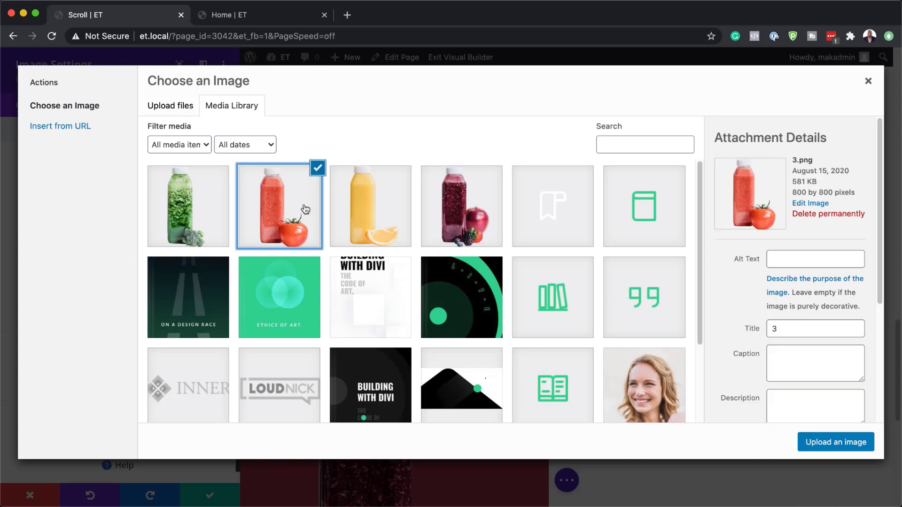
click(838, 441)
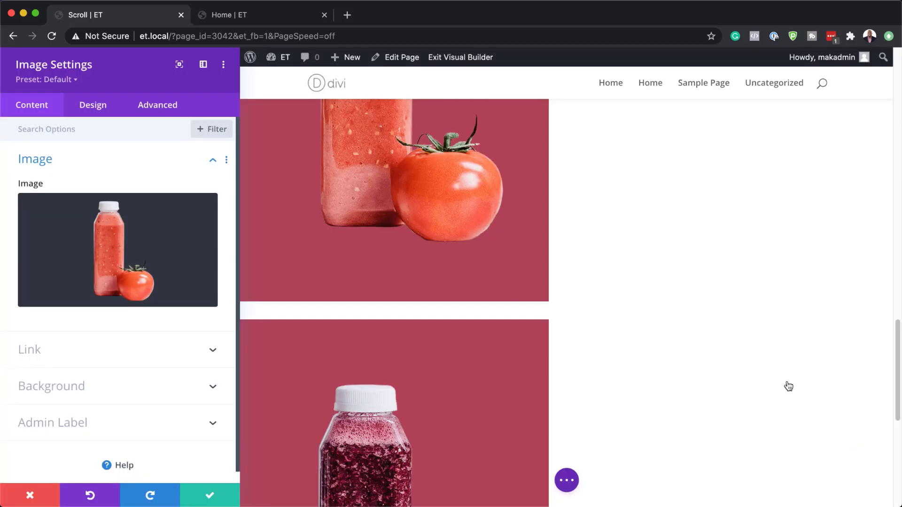
Set the tomato juice image module's background colour to #e6674d and save its settings
click(68, 391)
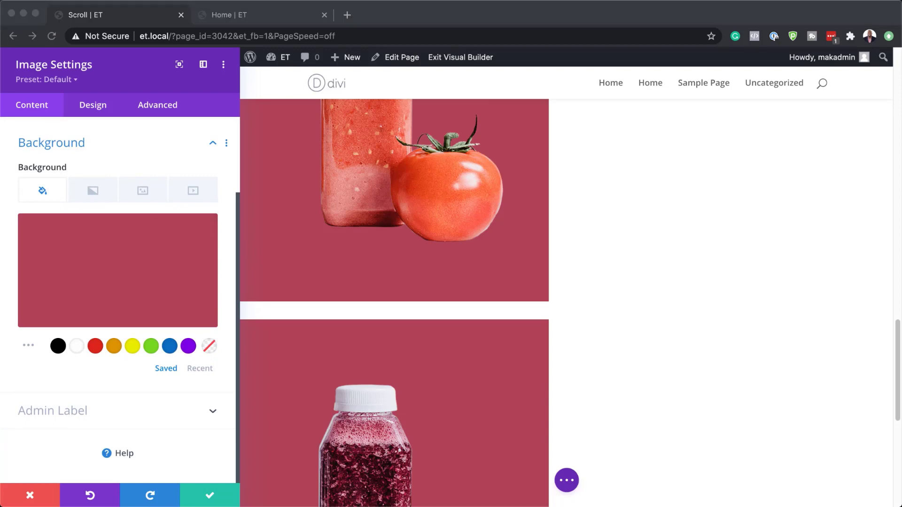
click(113, 268)
key(super+a)
text(#e6674d)
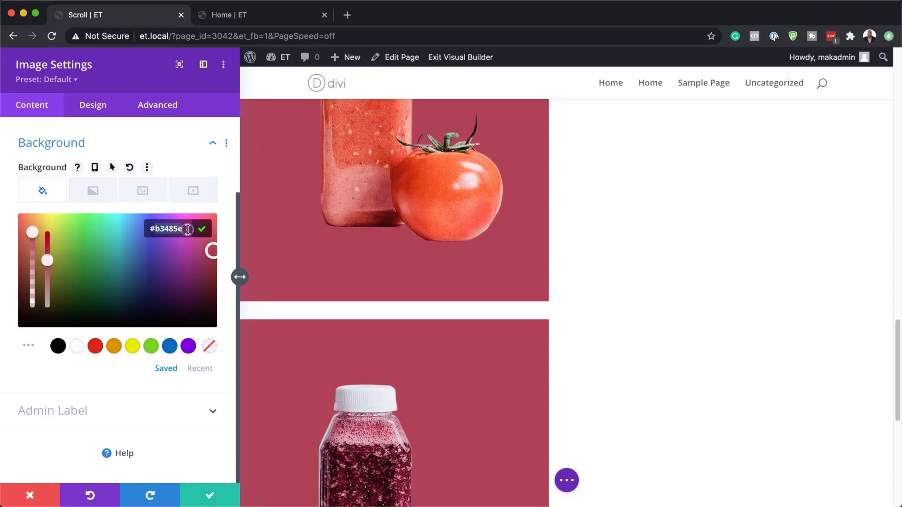
click(219, 499)
Replace the fourth image module's picture with the green juice bottle 4.png from the media library
scroll(391, 415, down, 10)
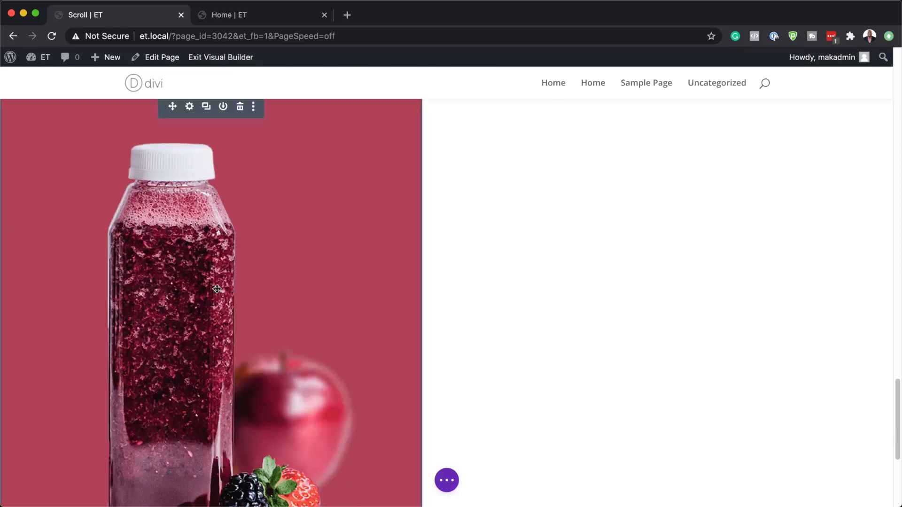
click(191, 108)
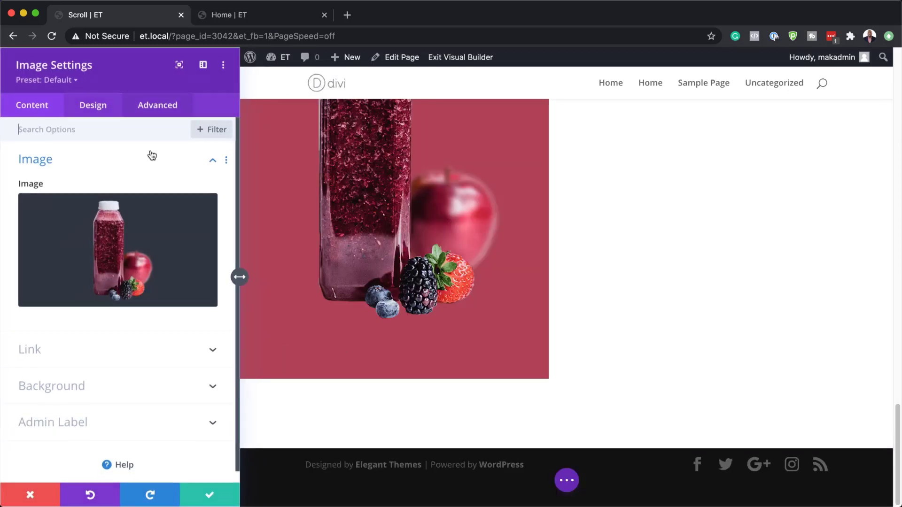
click(108, 247)
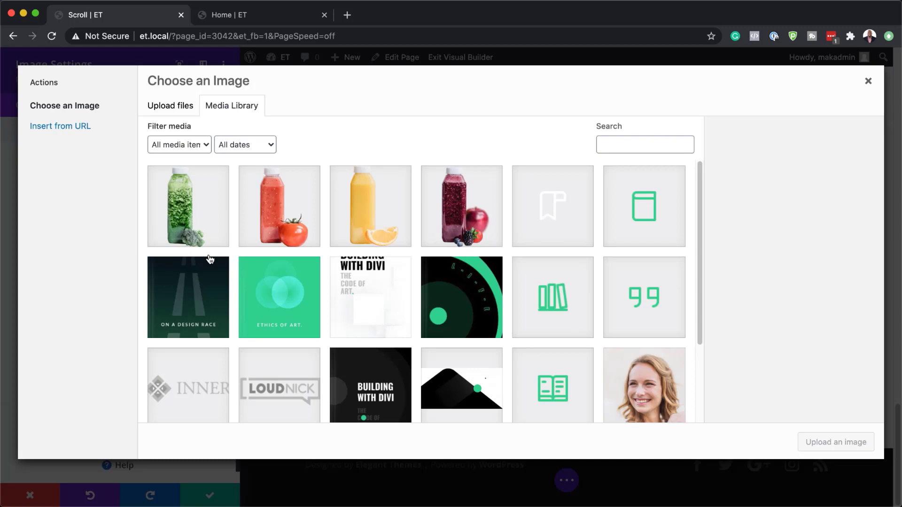
click(208, 206)
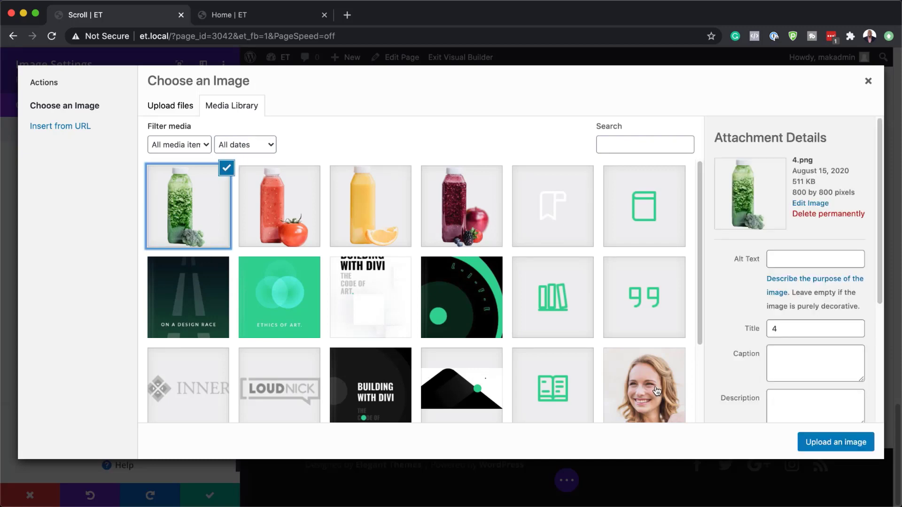
click(803, 444)
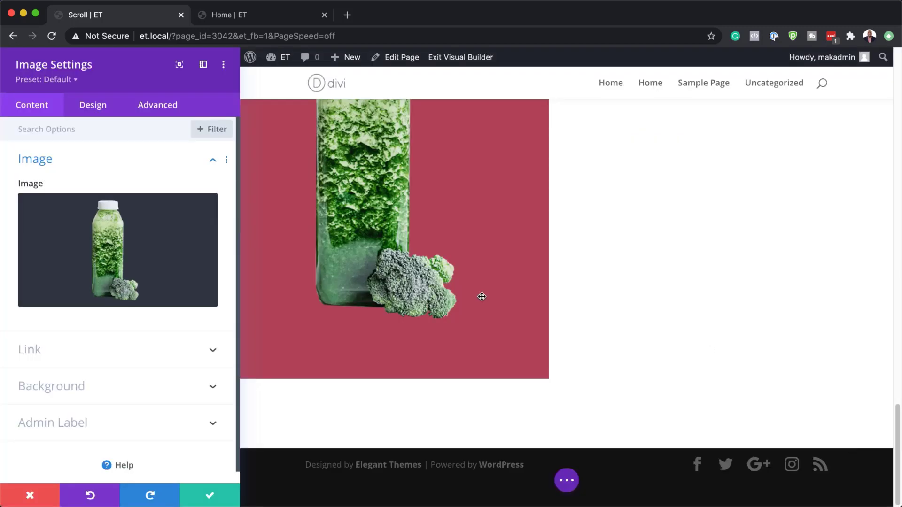
Set the green juice image module's background colour to #b4ff99 and save its settings
click(96, 388)
click(135, 272)
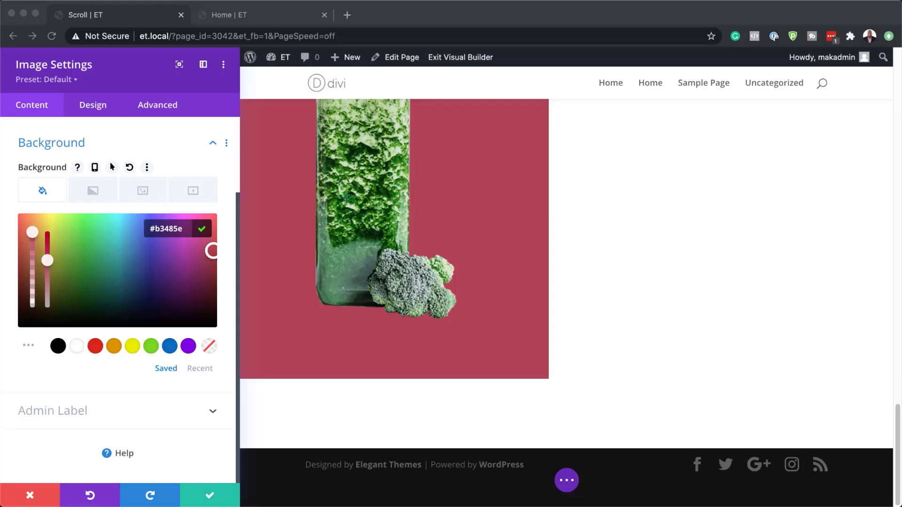
click(188, 234)
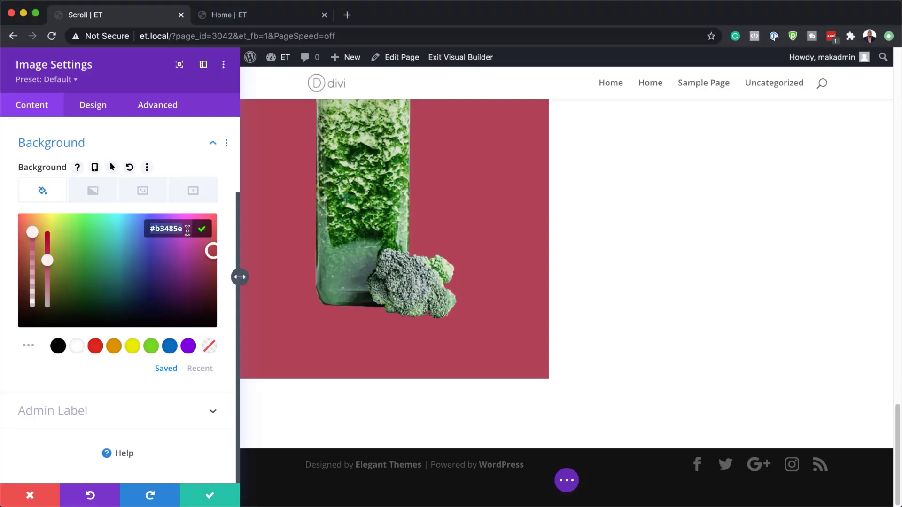
text(#b4f990)
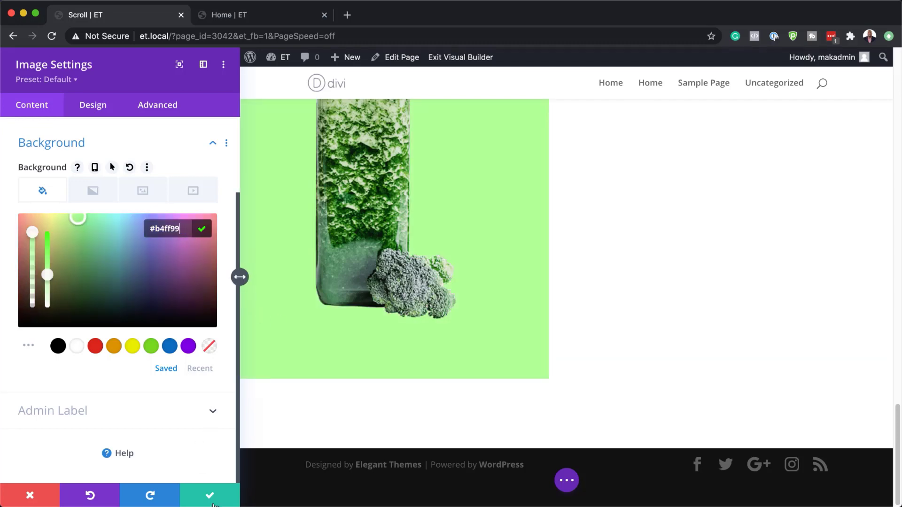
click(210, 496)
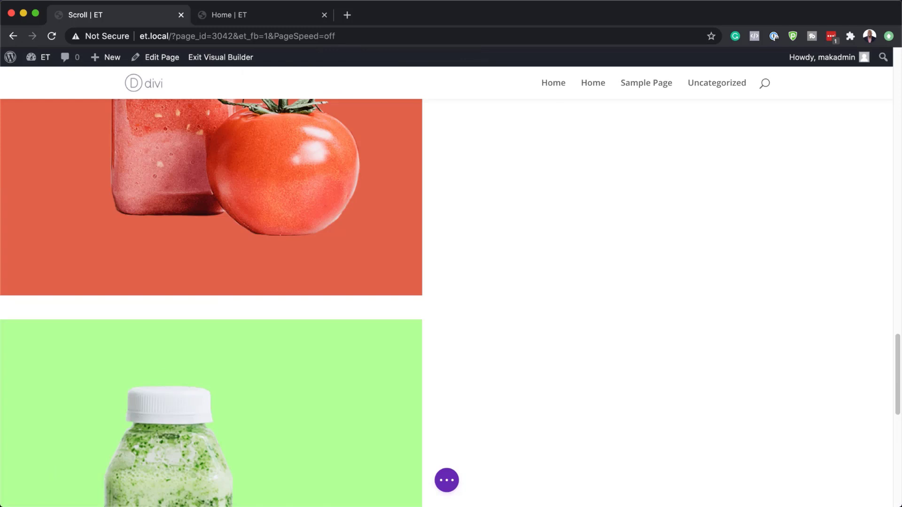
Open the Lorem 2 placeholder text site in a new tab, and insert a Text module in the page's empty second column
click(347, 15)
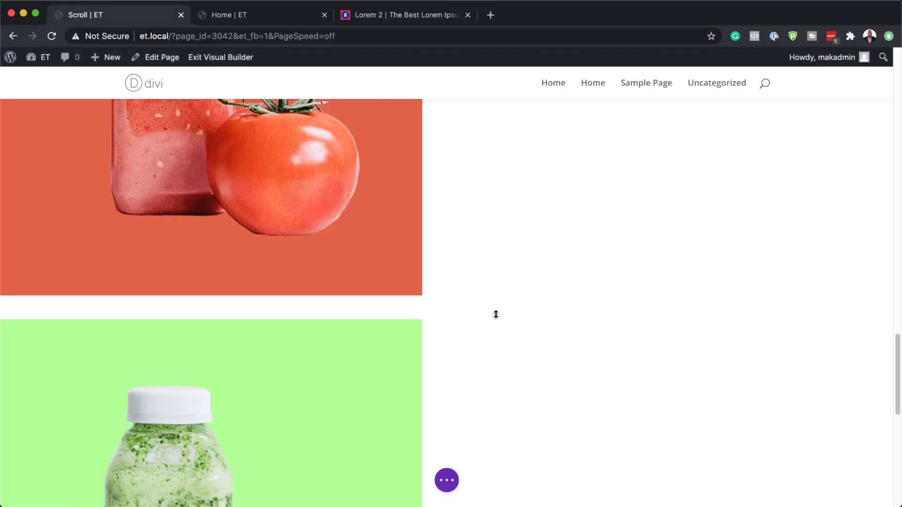
scroll(495, 315, up, 7)
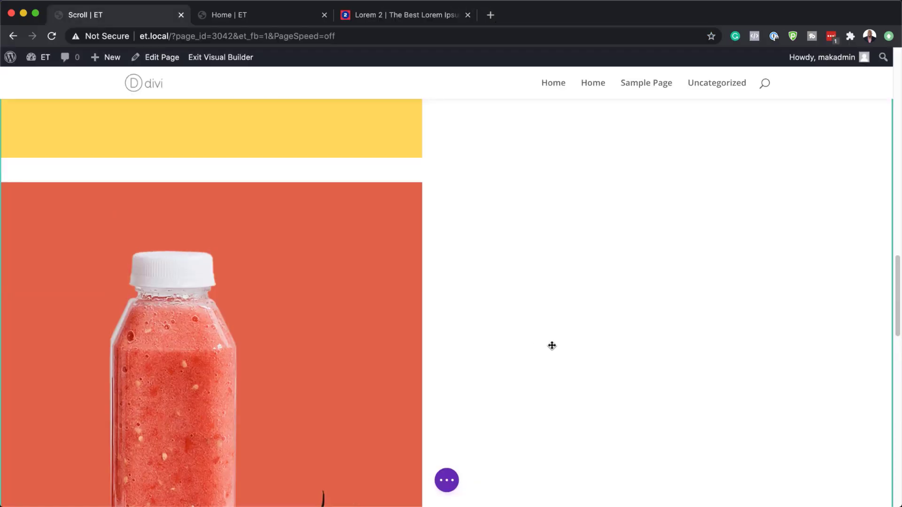
scroll(552, 346, up, 6)
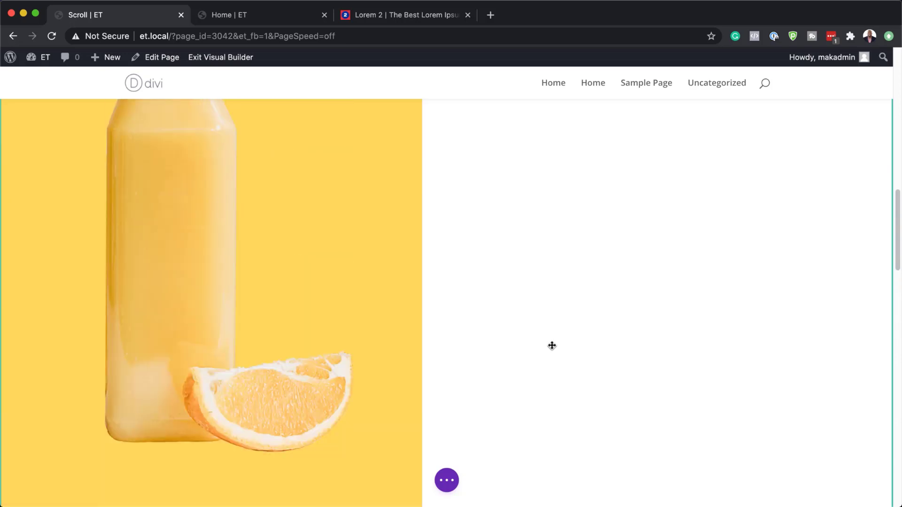
scroll(552, 345, up, 10)
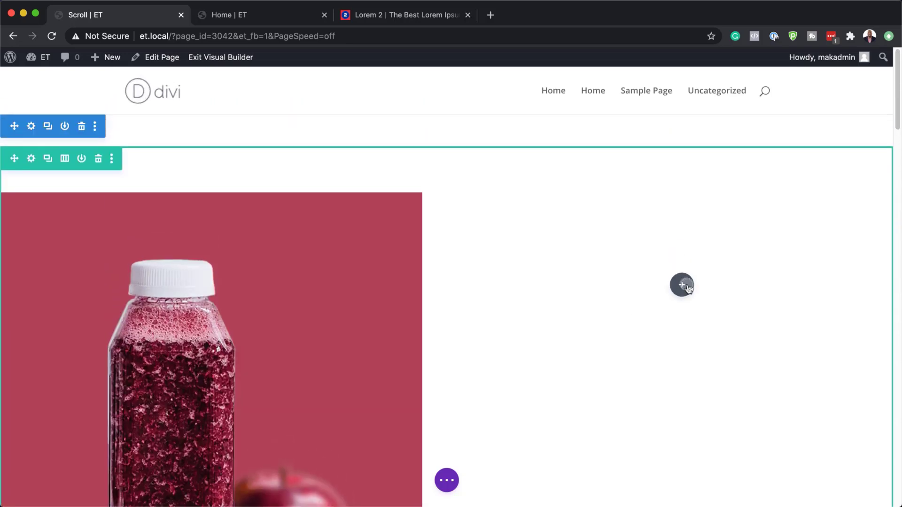
click(686, 287)
click(625, 308)
text(t)
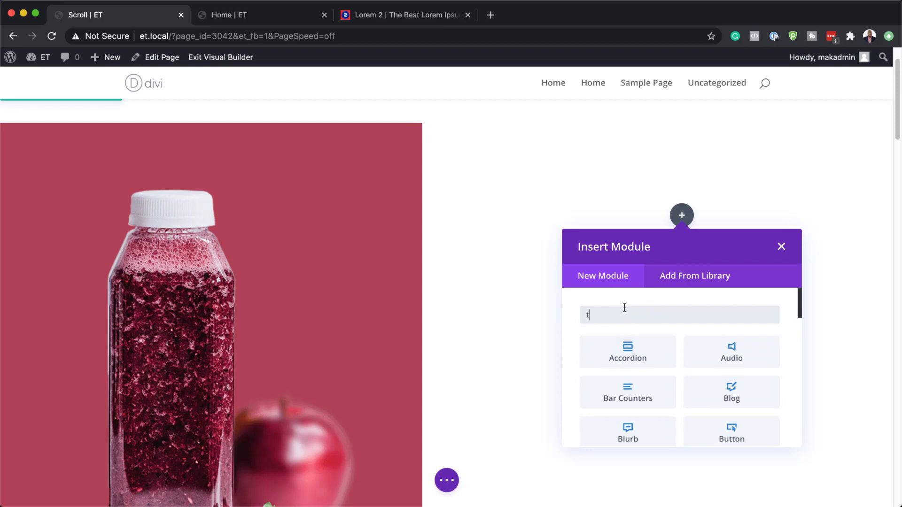
text(ext)
click(634, 352)
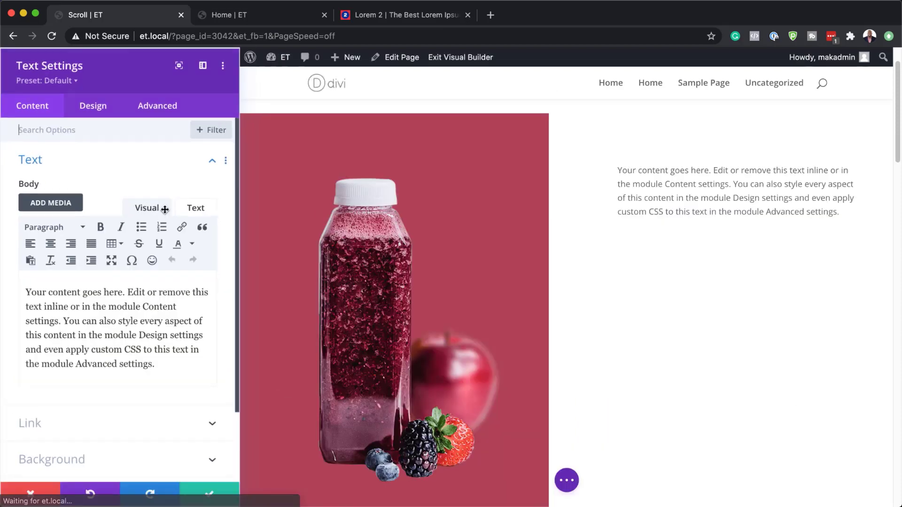
Replace the text module's body with "Lorem ipsum dolor sit amet." and format it as Heading 2
drag(162, 367, 15, 286)
text(Lorem ipsum dolor sit amet)
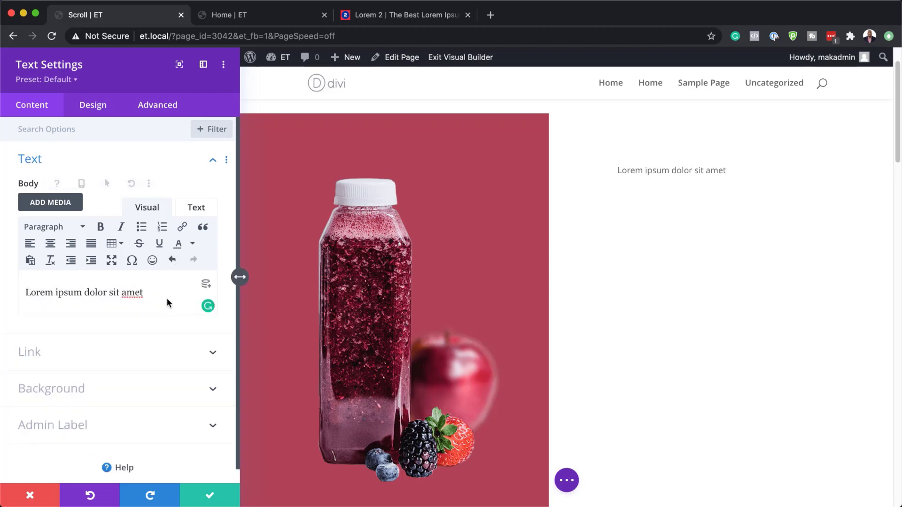
text(.)
drag(154, 293, 16, 270)
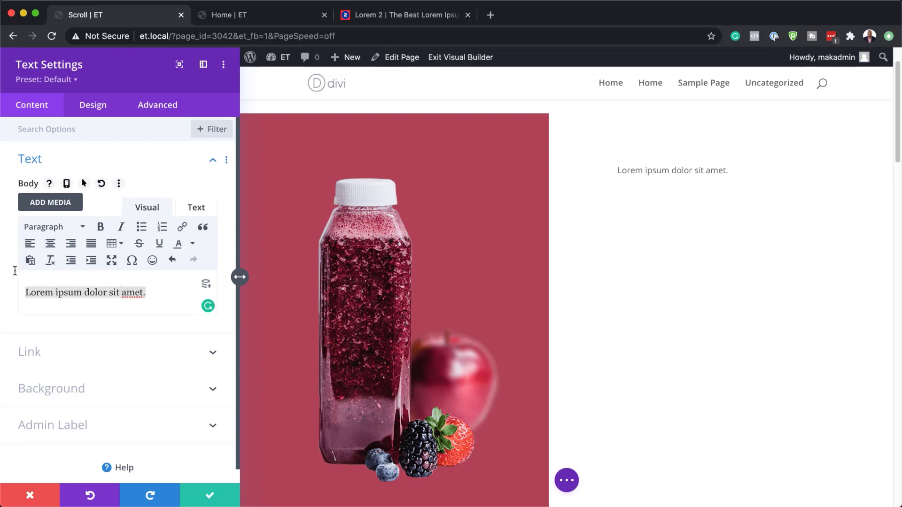
click(66, 228)
click(81, 298)
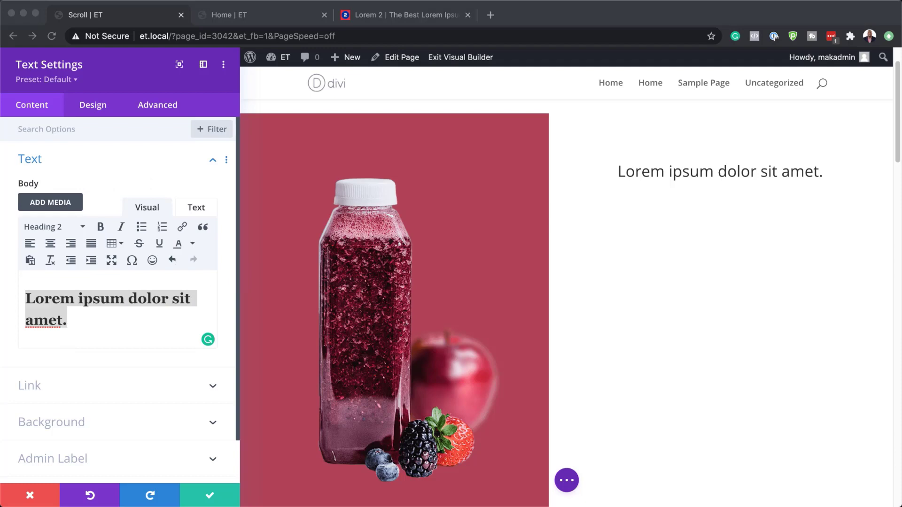
Set the Heading 2 font of the text module to Anton
click(93, 105)
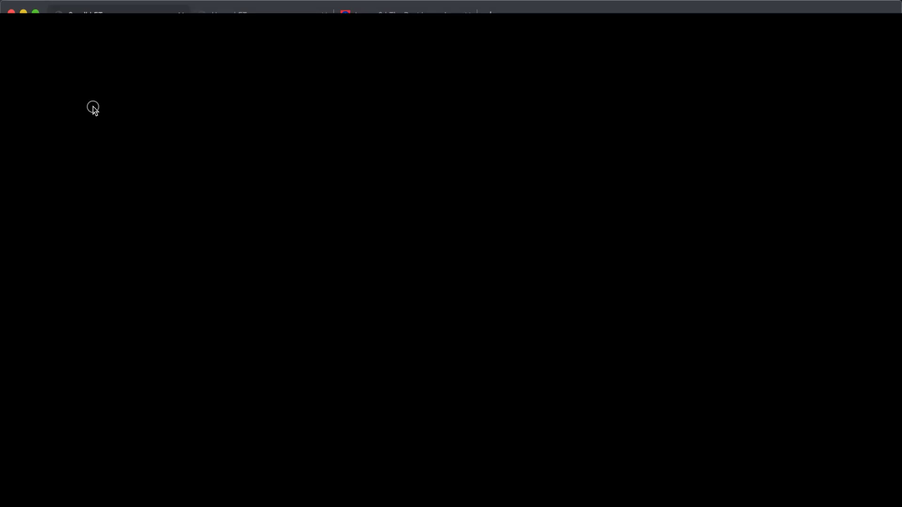
click(69, 197)
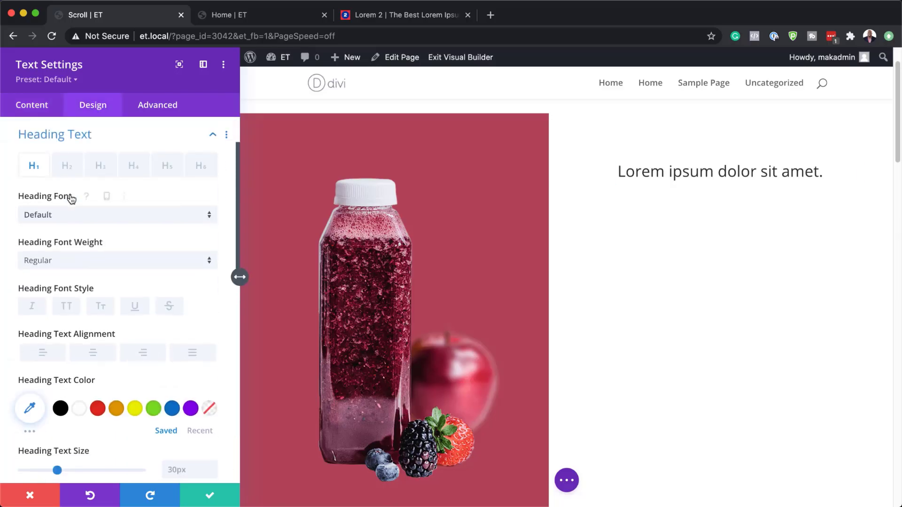
click(68, 169)
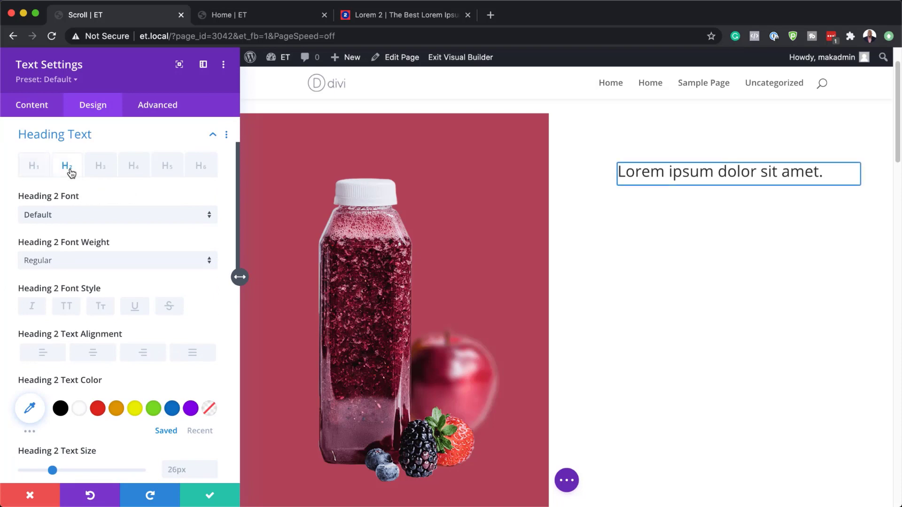
click(76, 217)
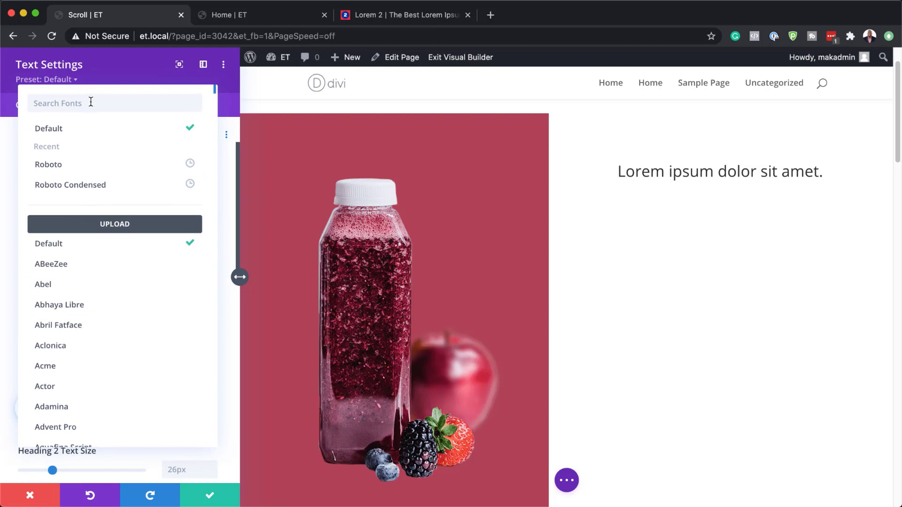
text(Anton)
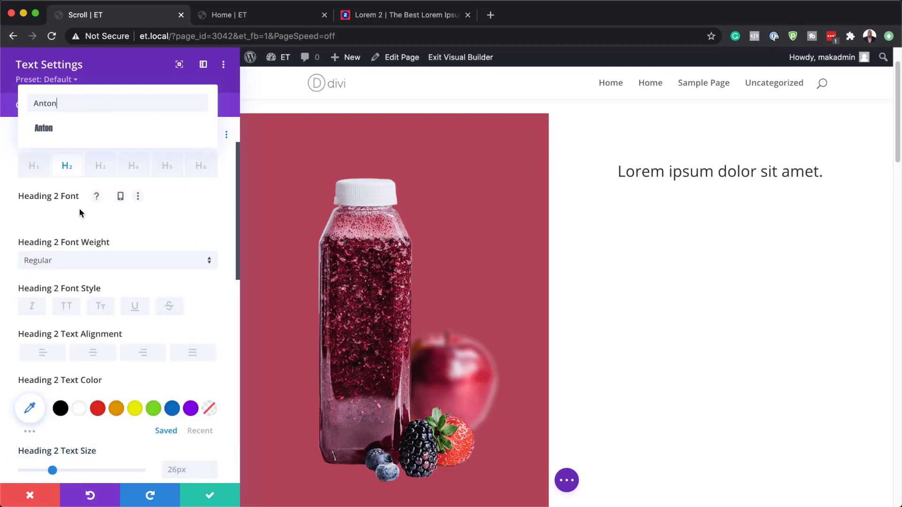
click(57, 126)
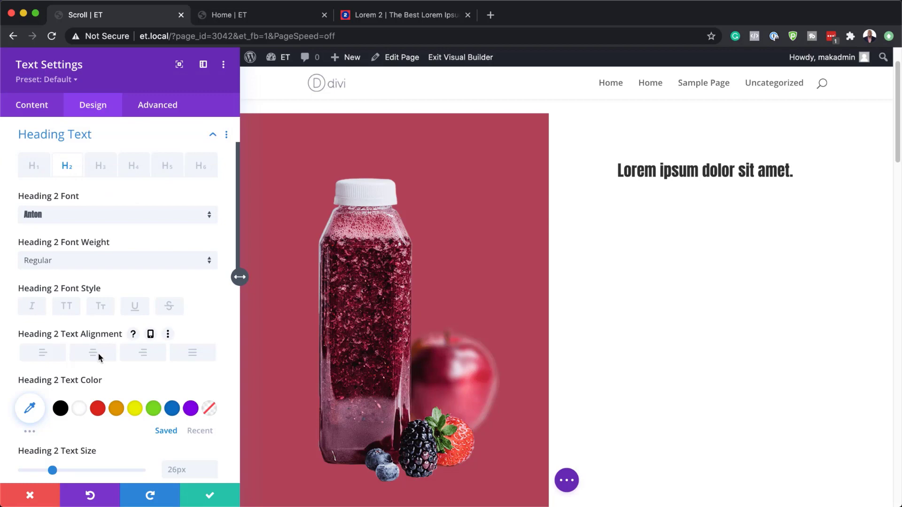
Set the Heading 2 colour to black #000000, text size to 4vw and line height to 1.4em, and save the module
click(61, 409)
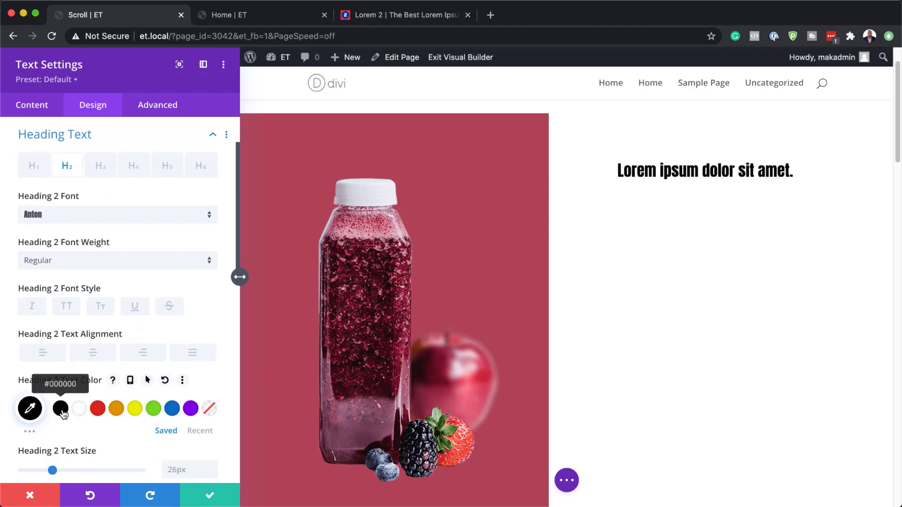
scroll(182, 431, down, 2)
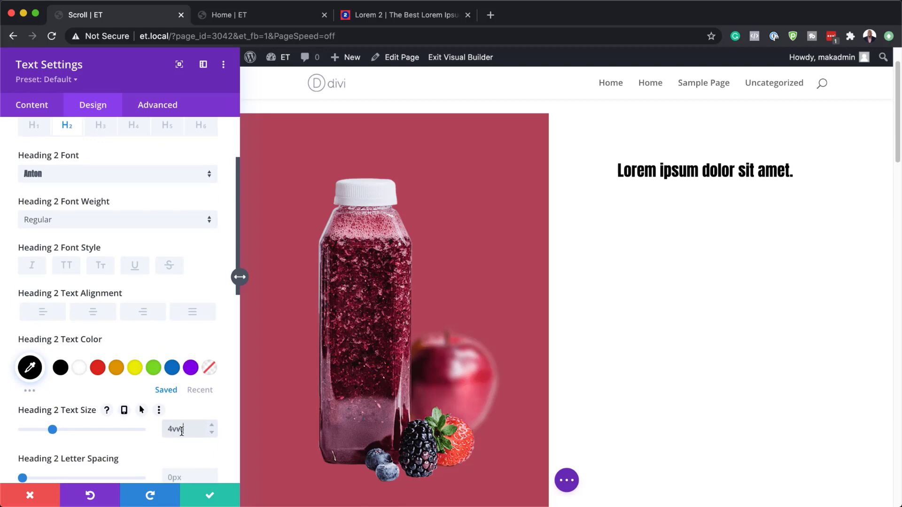
scroll(181, 431, down, 5)
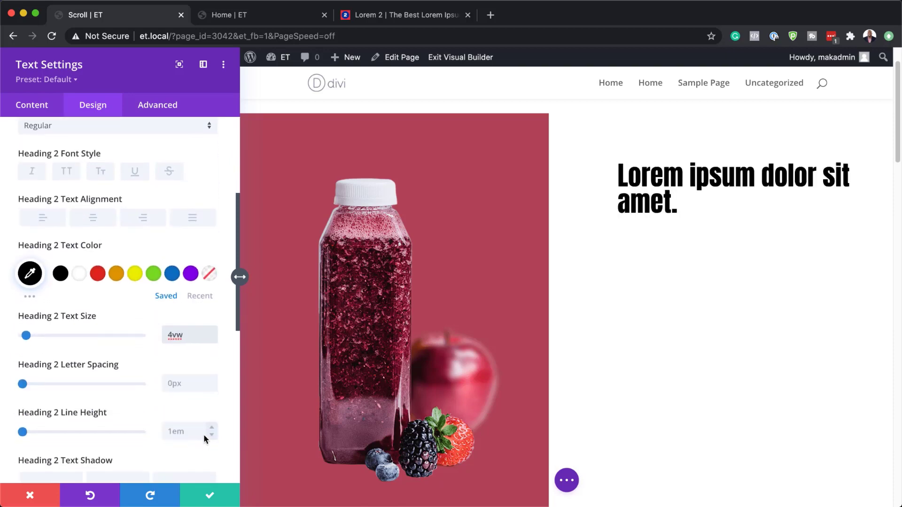
click(196, 431)
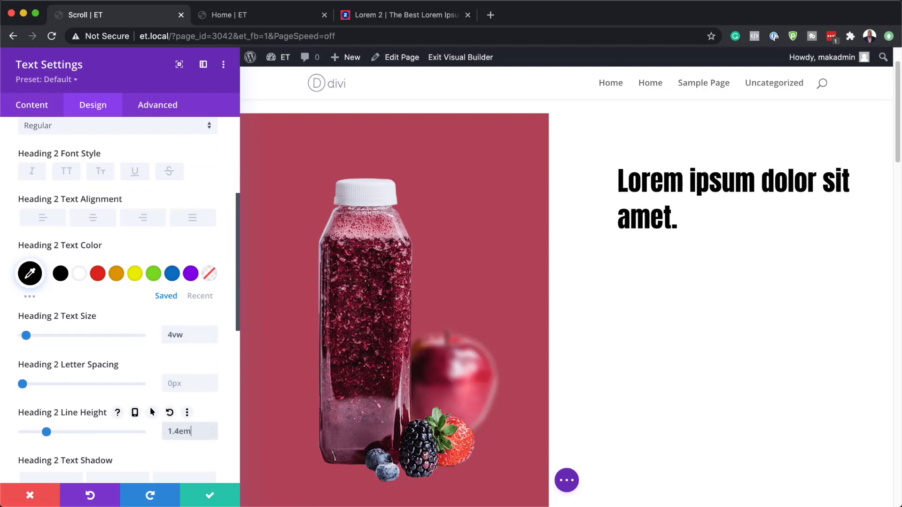
click(212, 497)
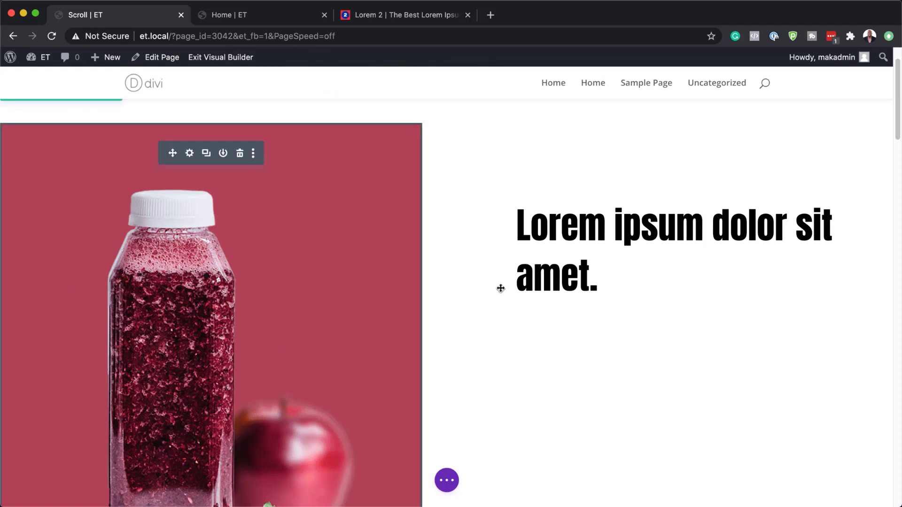
Insert a second Text module below the heading and fill it with the placeholder paragraph running from "Praesent dapibus" to "facilisis luctus, metus."
click(681, 291)
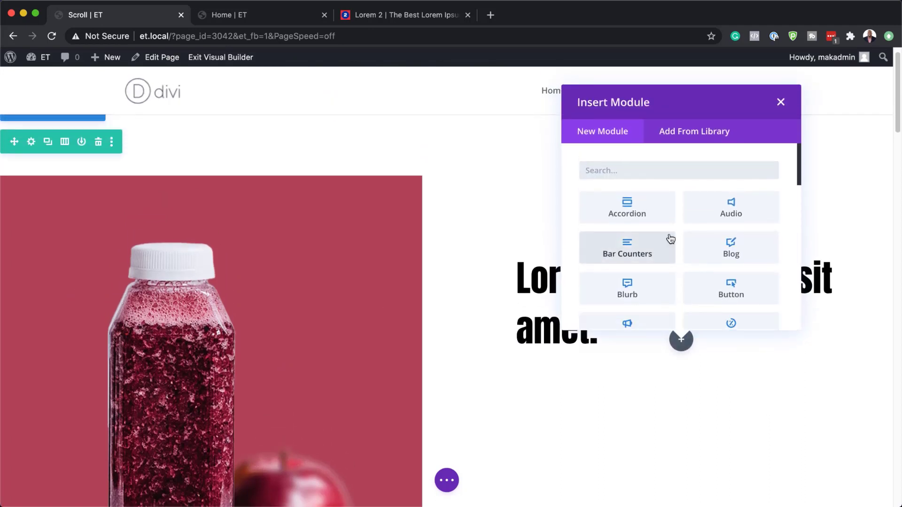
text(text)
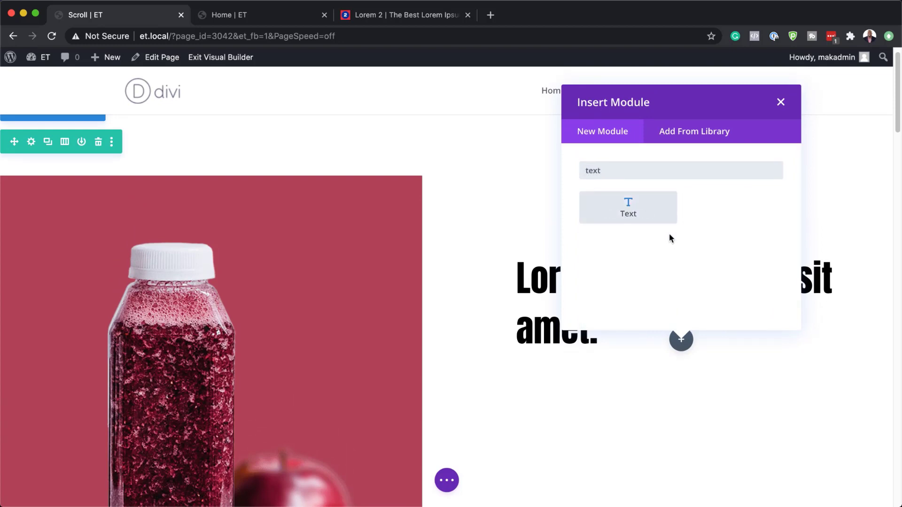
click(652, 213)
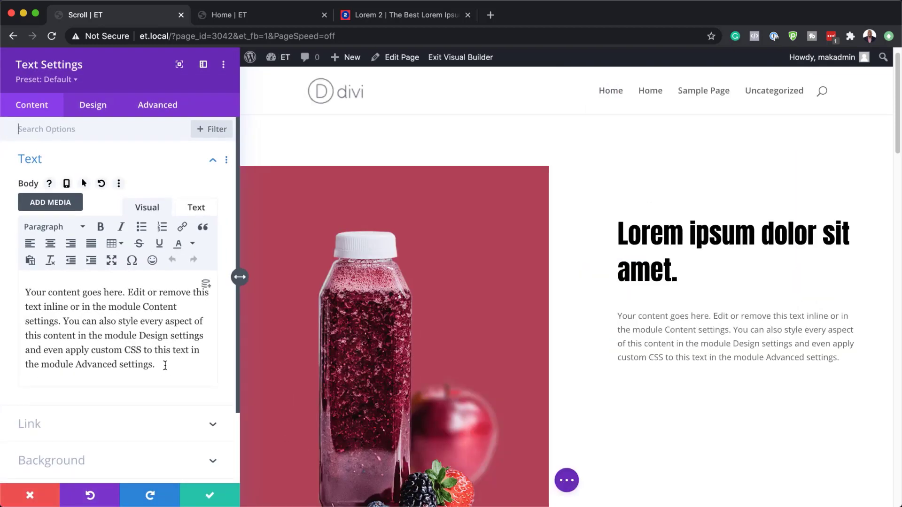
drag(161, 365, 16, 276)
text(Praesent dapibus, neque id cursus faucibus, tortor neque egestas auguae, eu vulputate magna eros eu erat. Aliquam erat volutpat. Nam dui mi, tincidunt quis, accumsan porttitor, facilisis luctus, metus.)
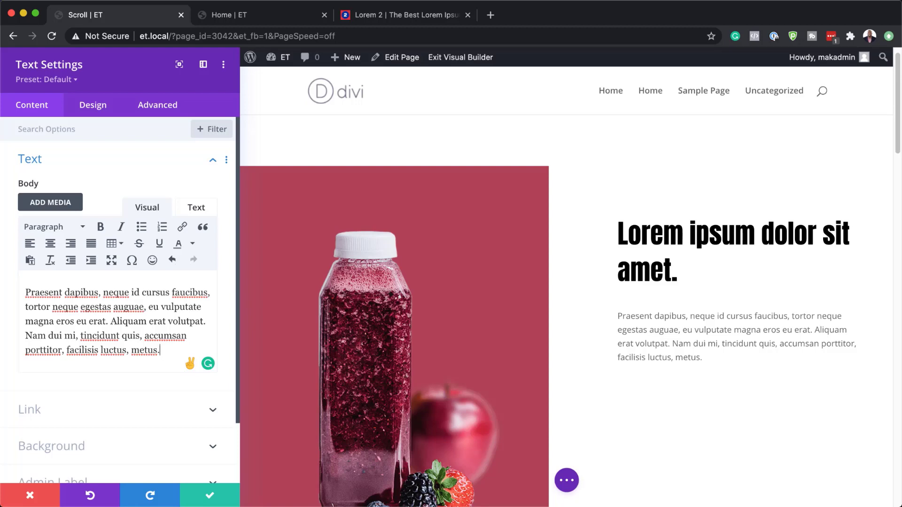
Set the text font of the paragraph module to Open Sans
click(93, 106)
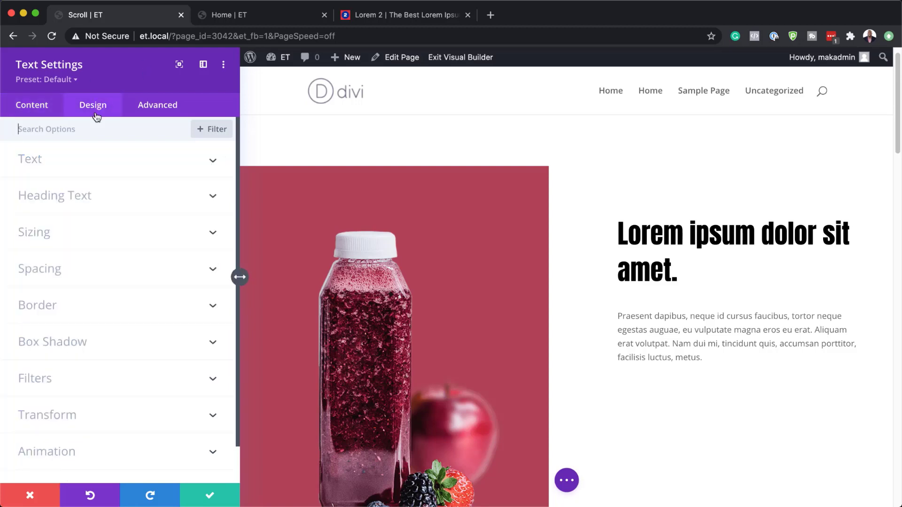
click(53, 165)
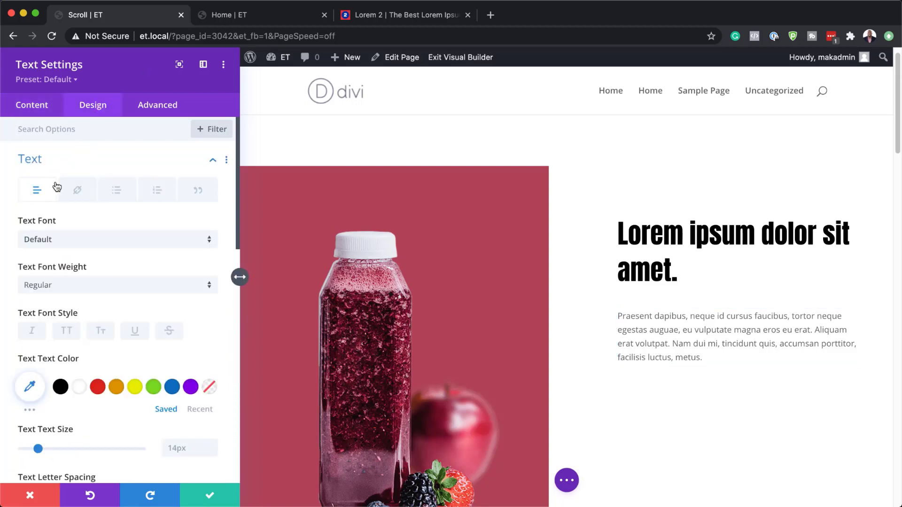
click(75, 240)
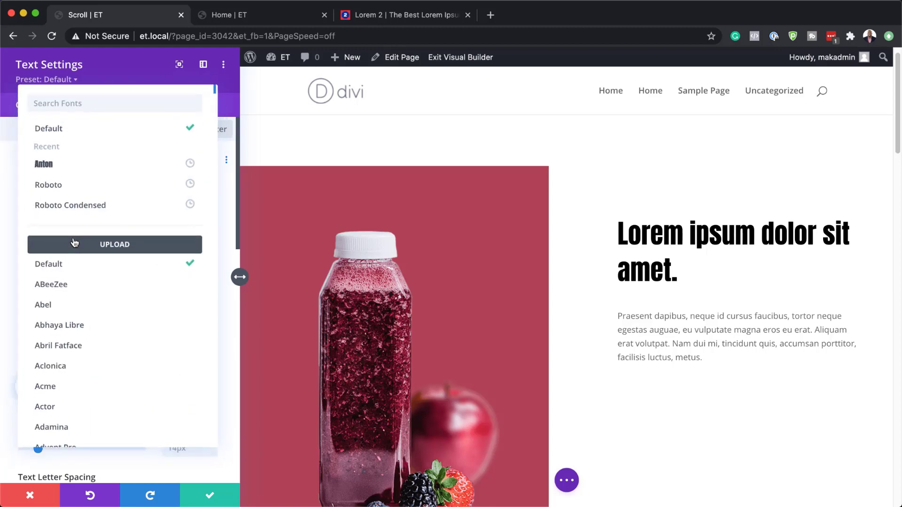
text(open)
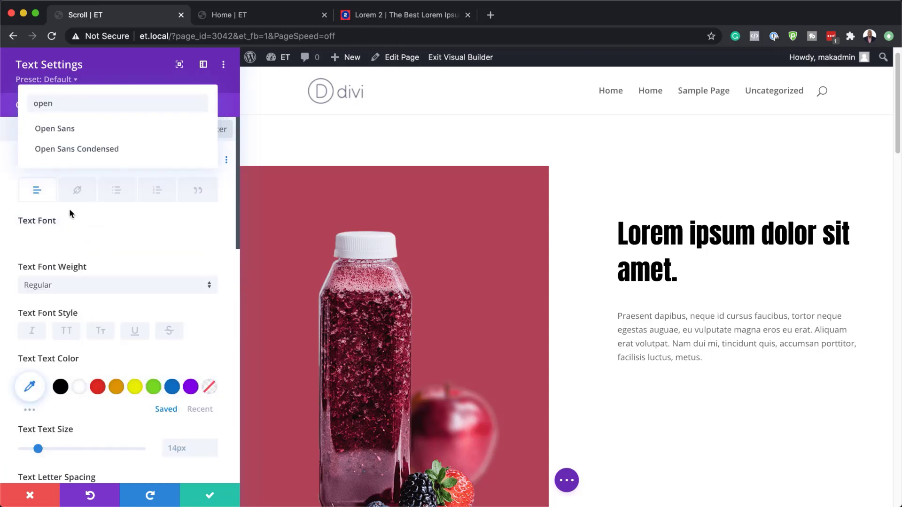
click(111, 131)
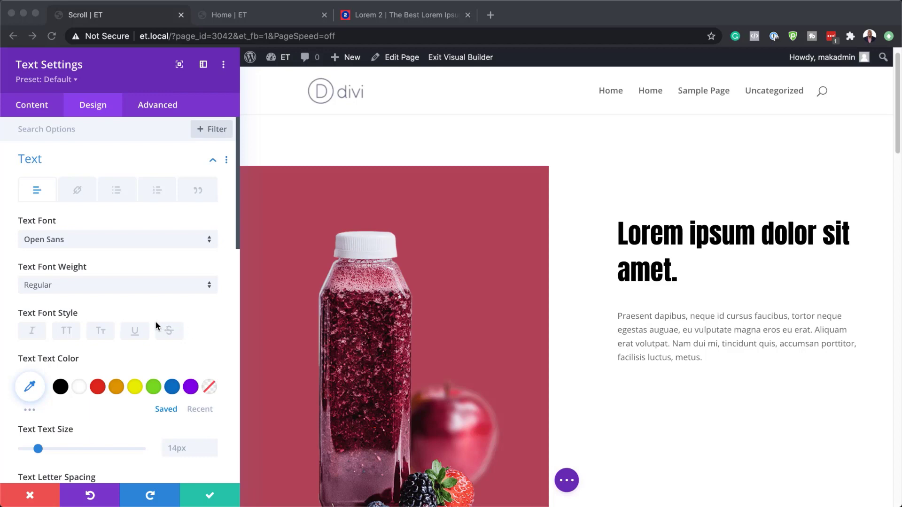
Set the paragraph's text size to 0.9vw and line height to 2.6em, and save the module
scroll(200, 369, down, 1)
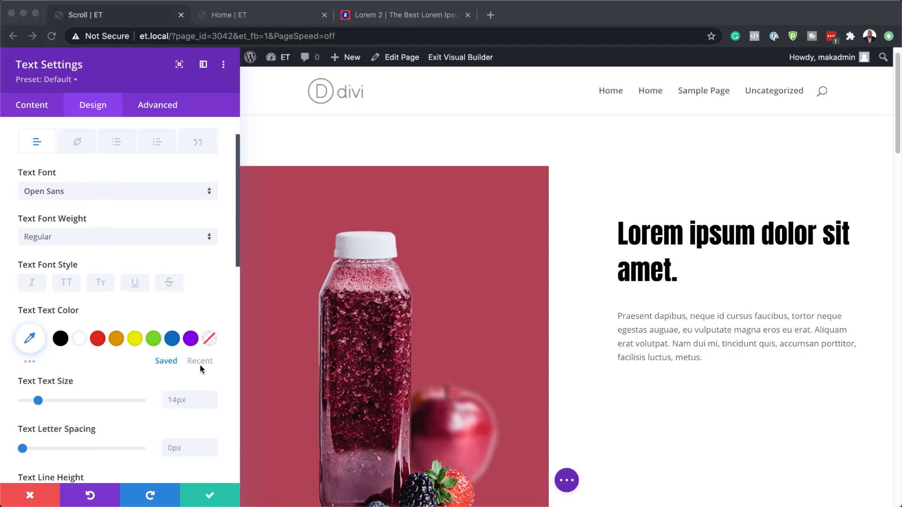
click(182, 400)
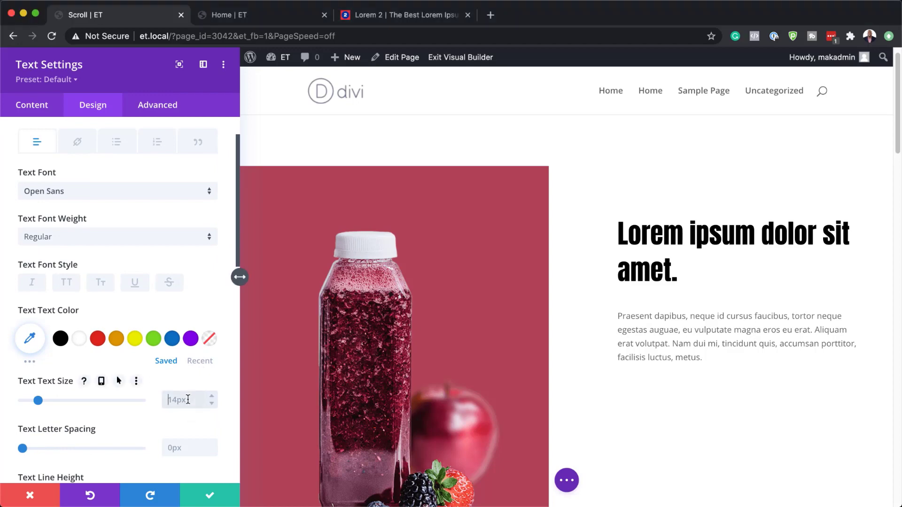
text(0.9vw)
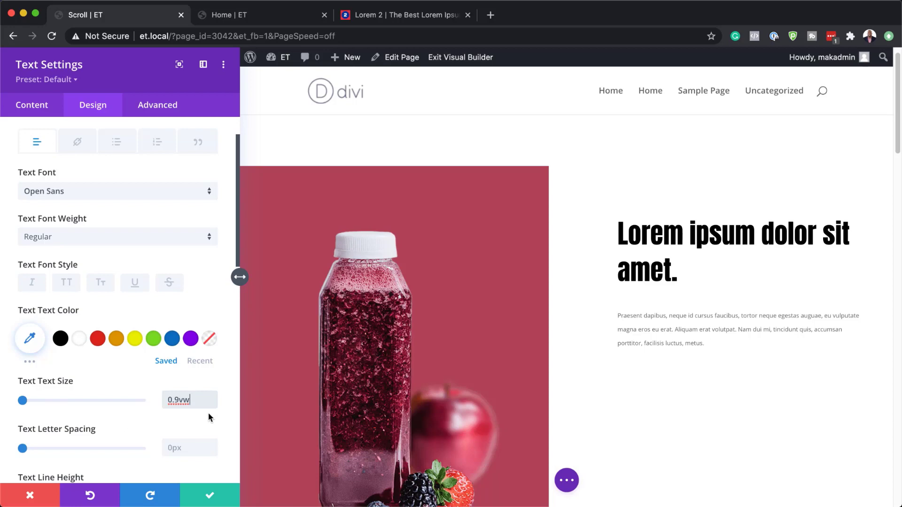
scroll(208, 414, down, 3)
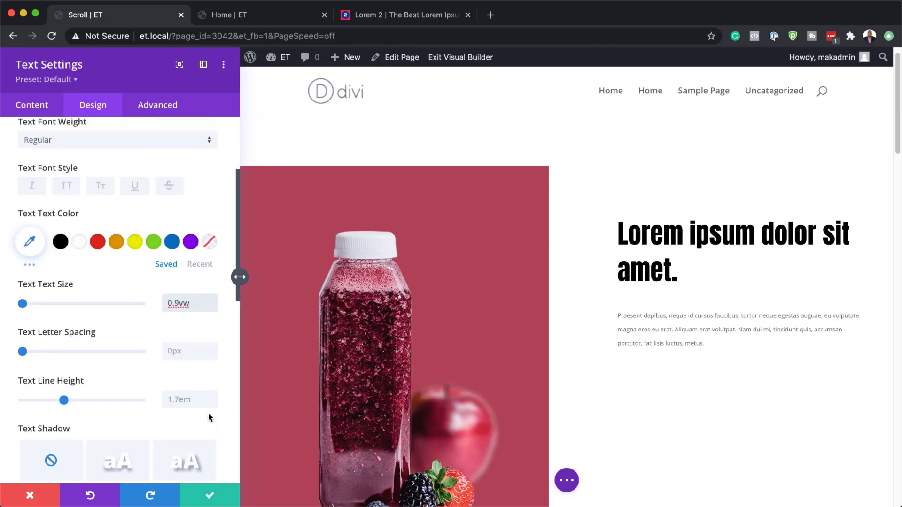
click(186, 397)
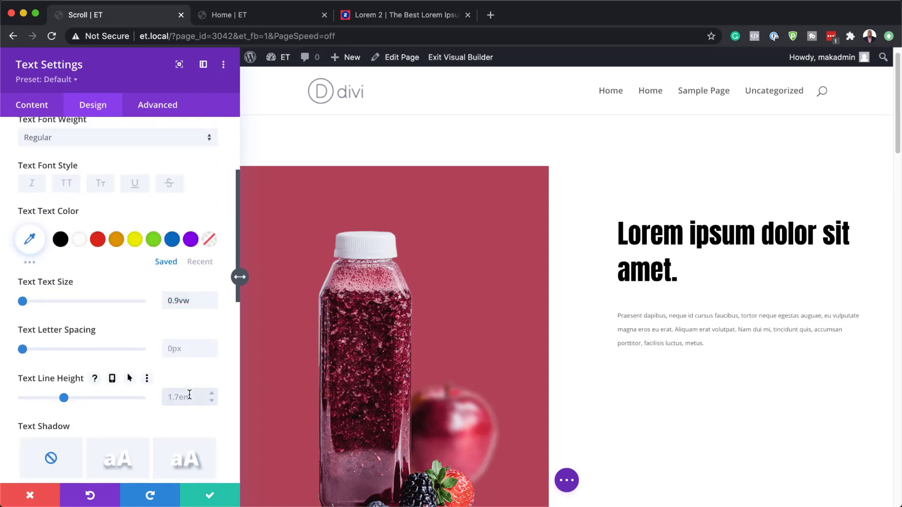
text(2.6em)
click(209, 495)
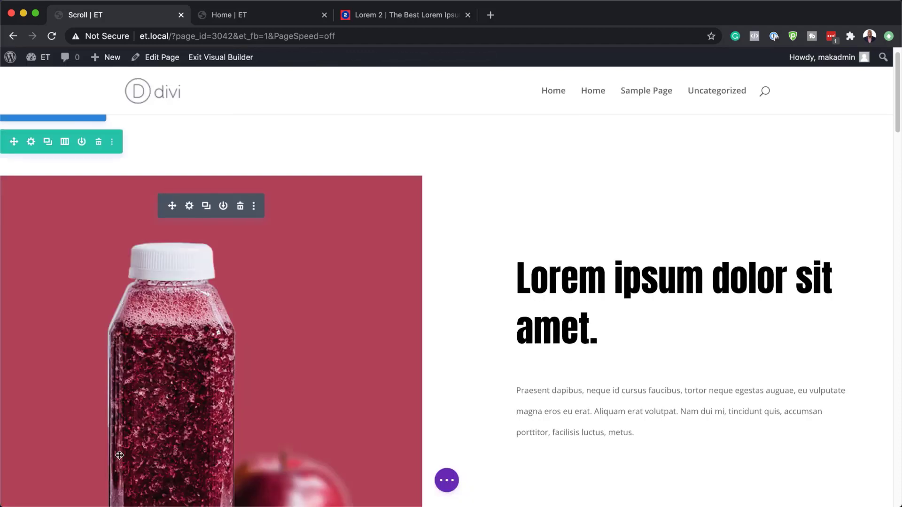
Insert a Button module below the paragraph and set its link URL to #
scroll(637, 464, down, 2)
mouse_move(679, 296)
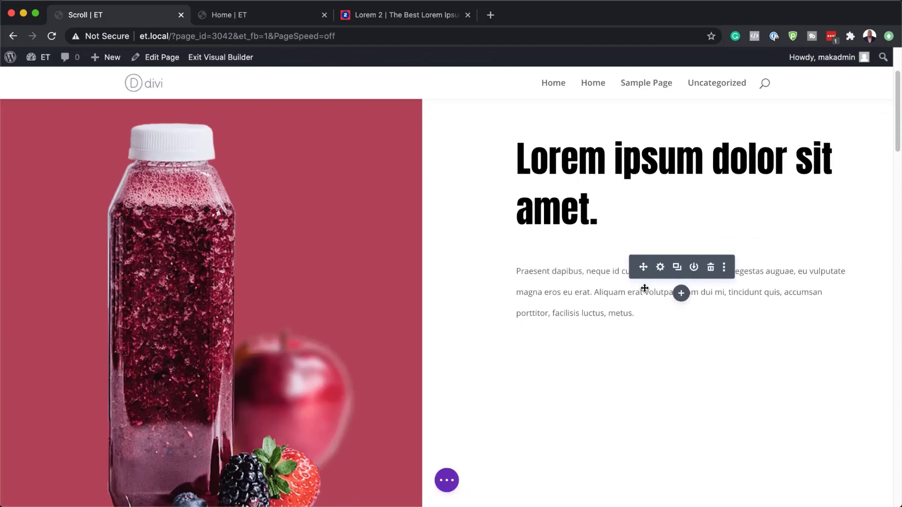
click(681, 295)
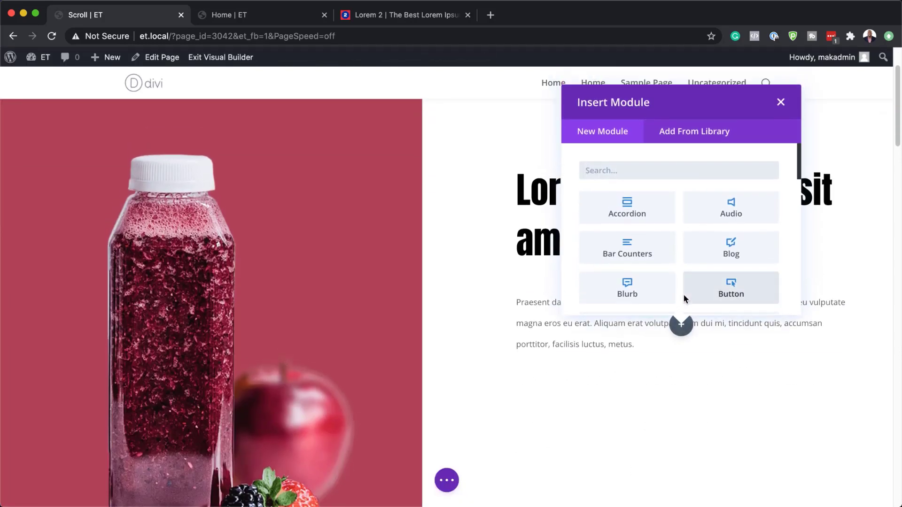
click(732, 288)
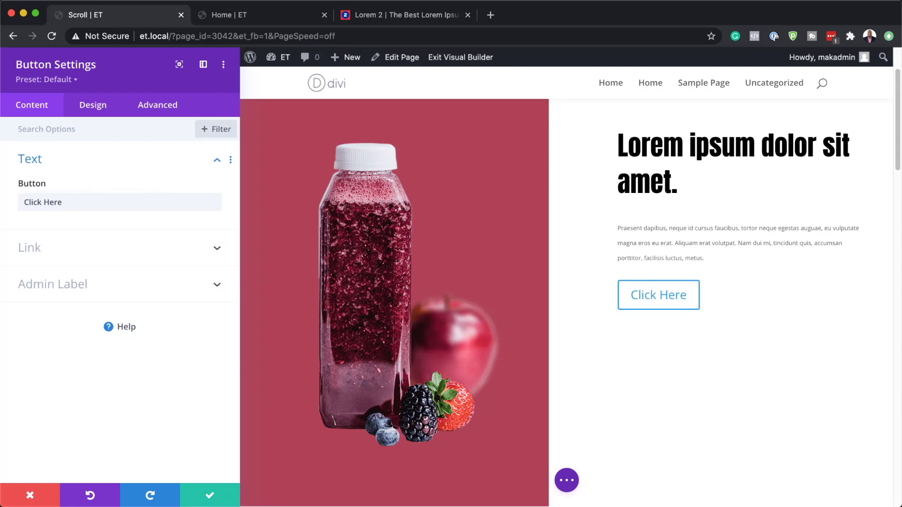
click(48, 256)
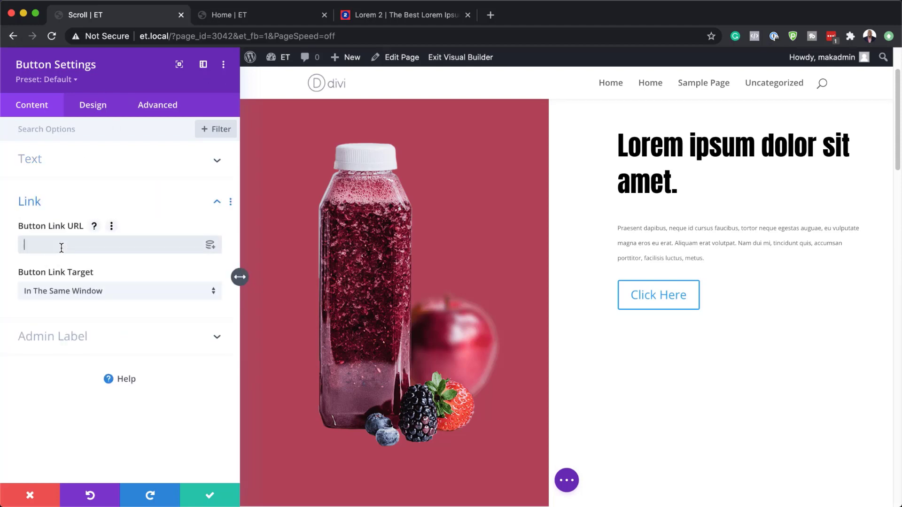
text(#)
Enable custom styles for the button, with white text and a black #000000 background
click(96, 107)
click(53, 234)
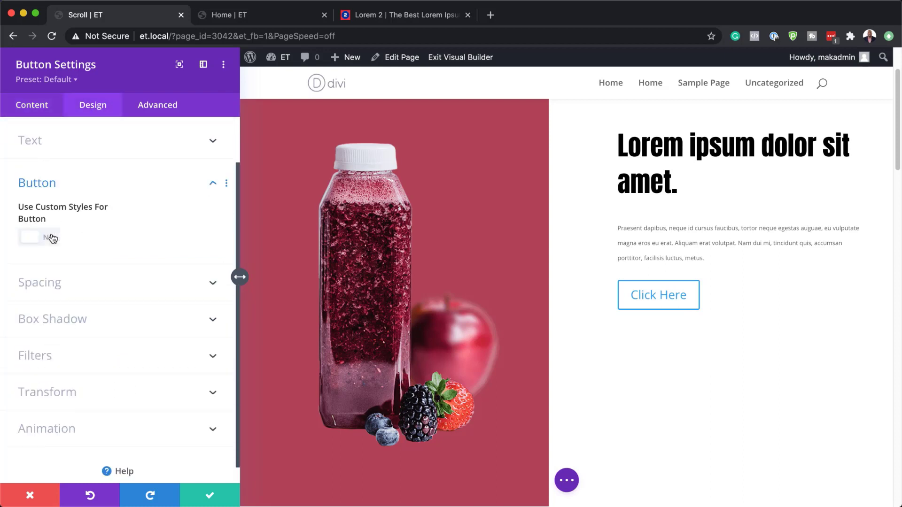
click(52, 220)
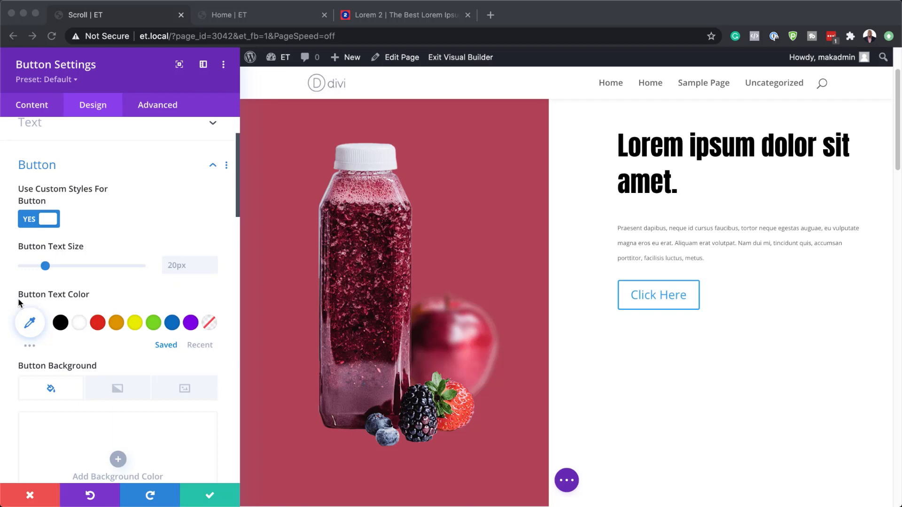
click(81, 323)
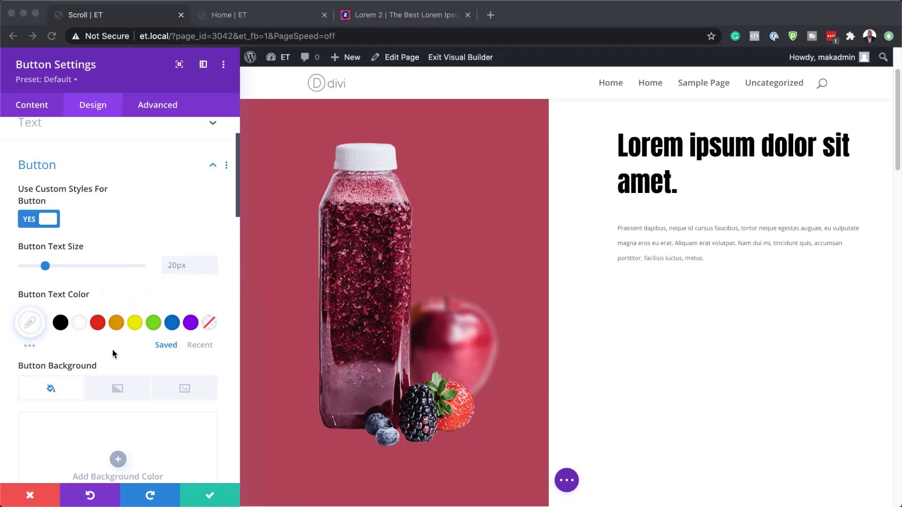
scroll(111, 349, down, 5)
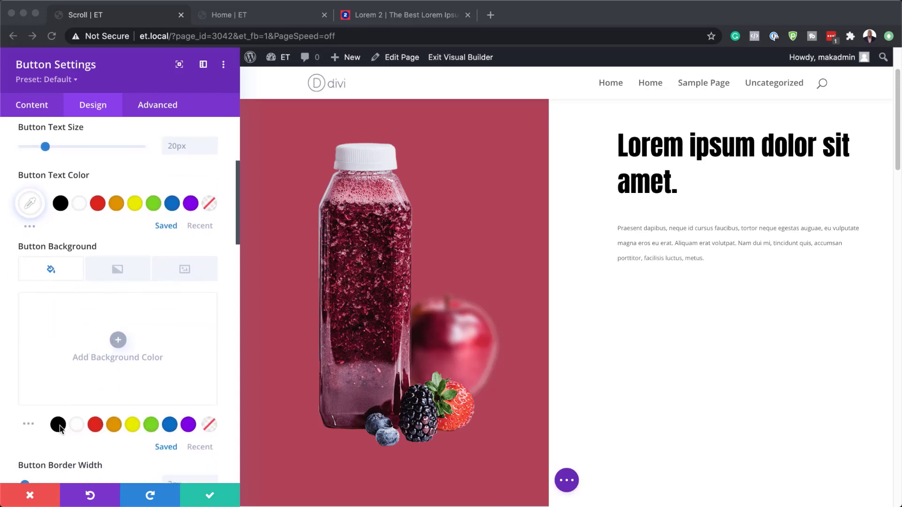
click(58, 428)
click(59, 429)
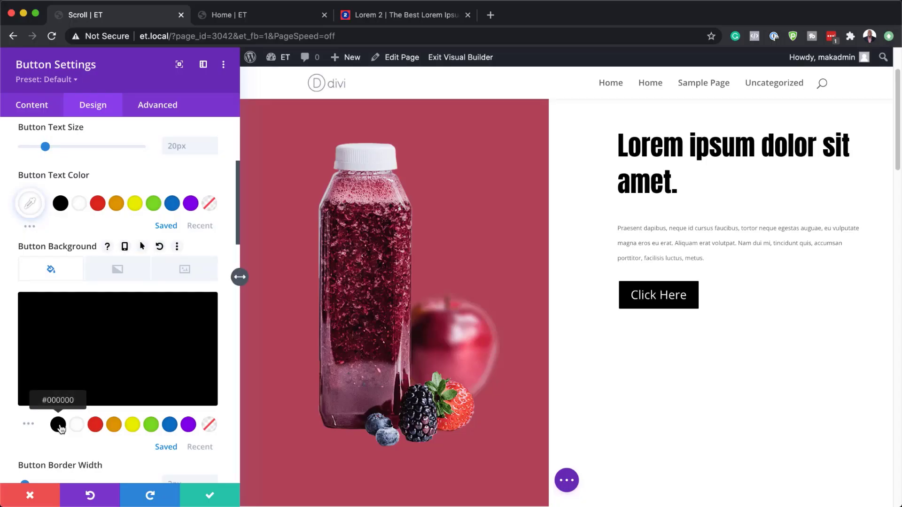
Set the button's border width to 0px and its border radius to 100px
scroll(60, 429, down, 3)
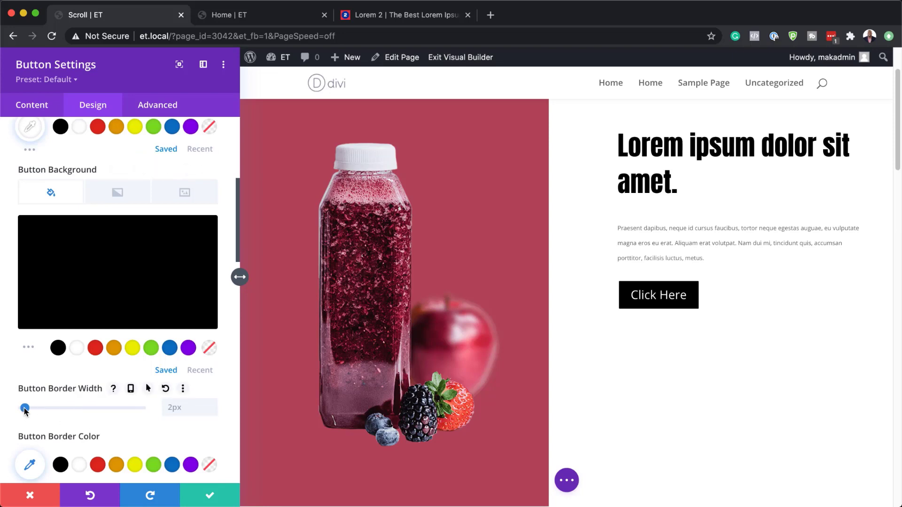
drag(25, 409, 9, 409)
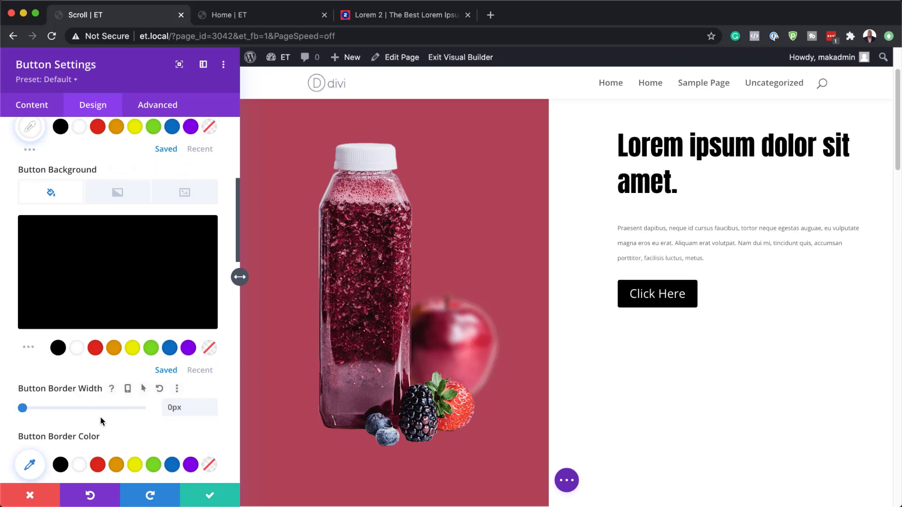
scroll(104, 421, down, 5)
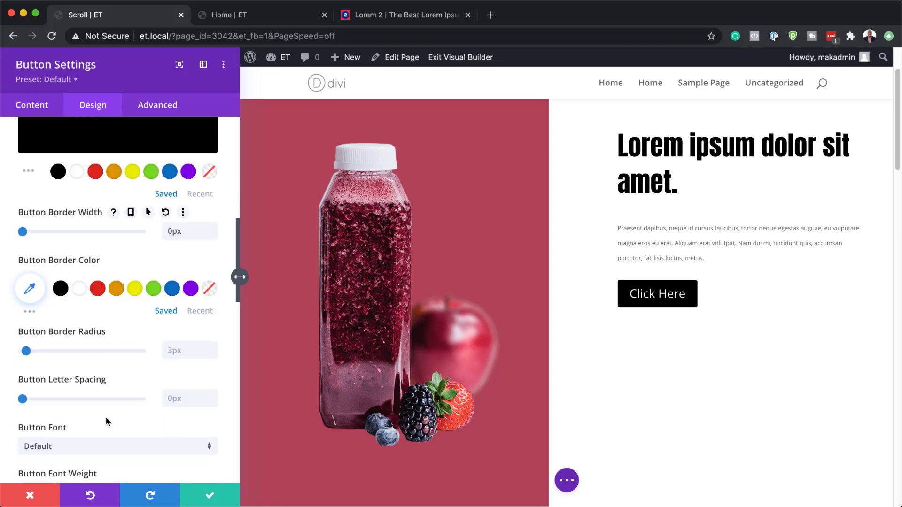
click(188, 348)
text(100)
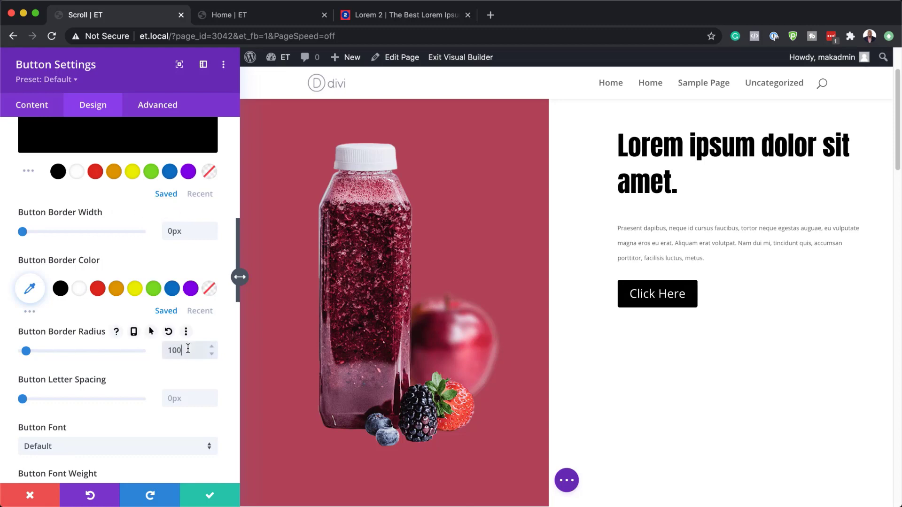
text(px)
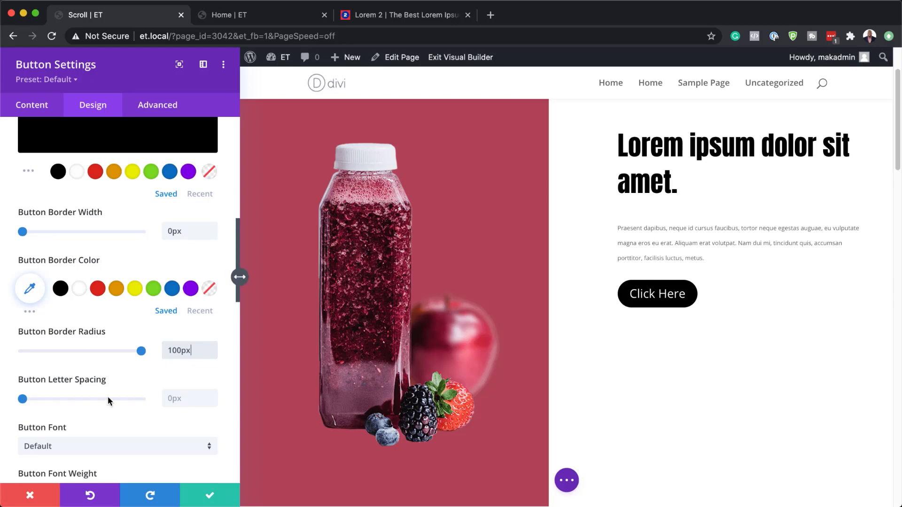
Set the button font to Anton
scroll(108, 401, down, 2)
click(63, 403)
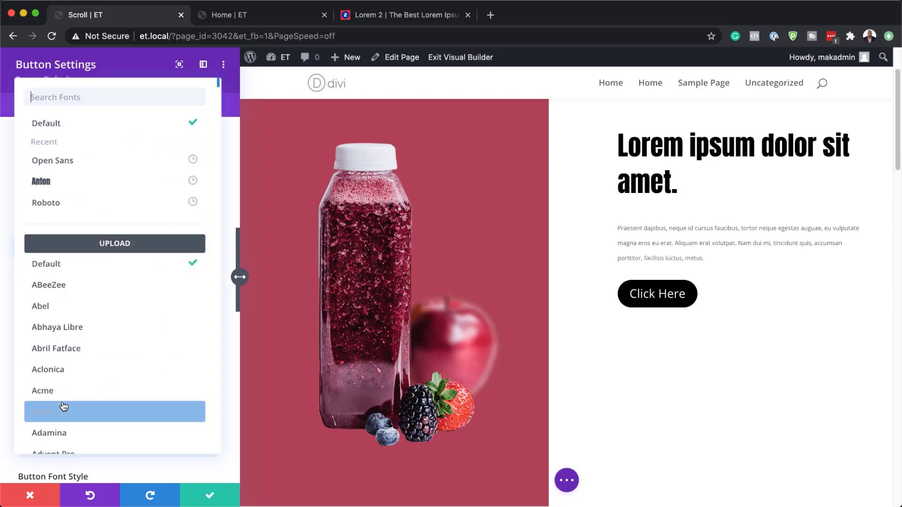
click(86, 186)
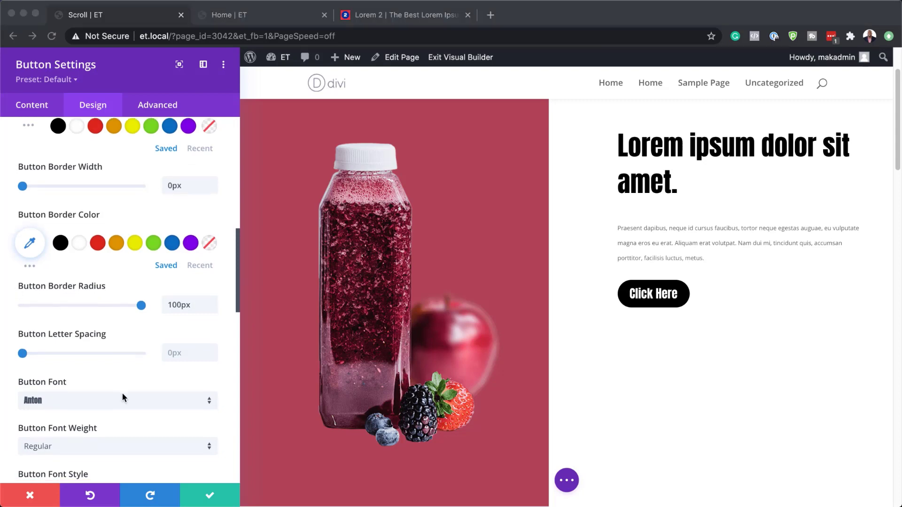
Set the button's padding to 50px top and bottom and 33px left and right, and save the module
scroll(122, 393, down, 3)
scroll(124, 393, down, 10)
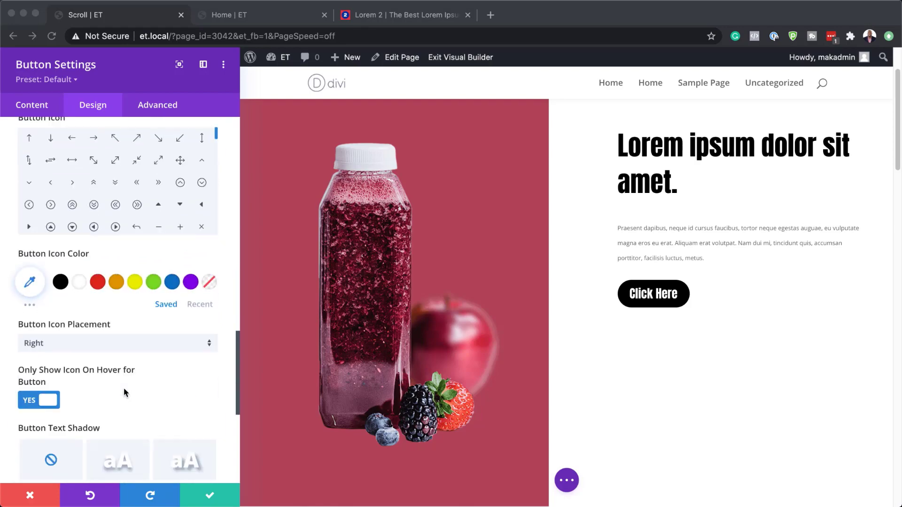
click(95, 387)
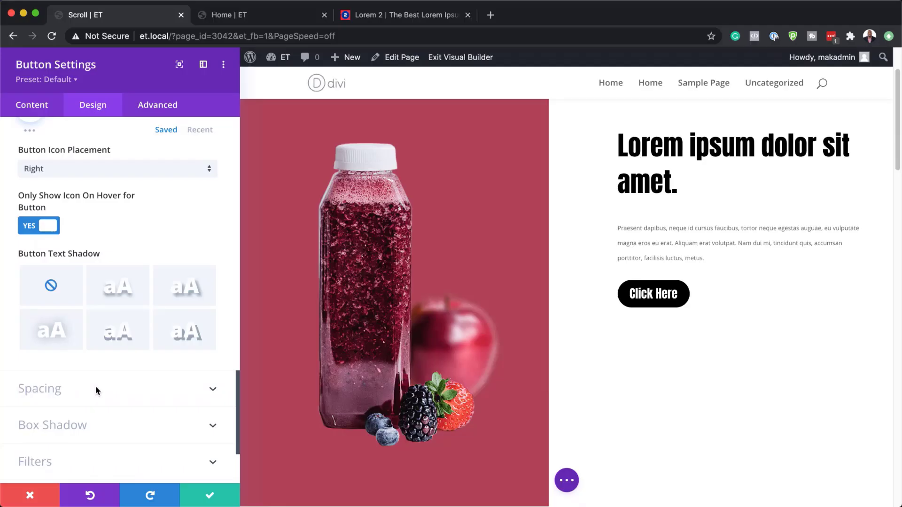
click(65, 391)
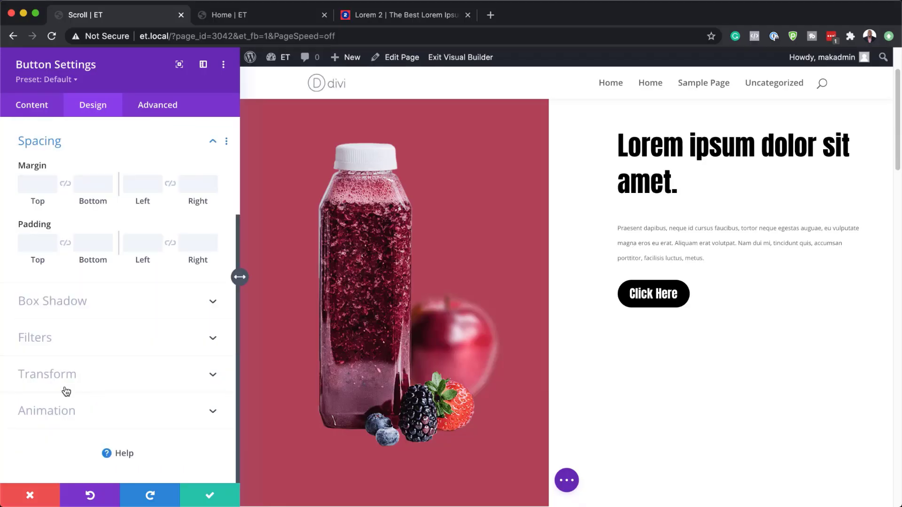
click(32, 246)
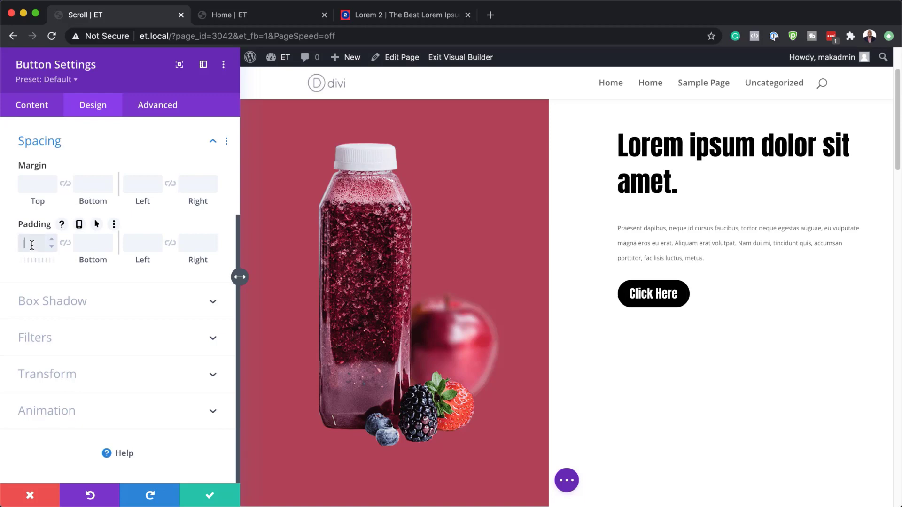
text(50px)
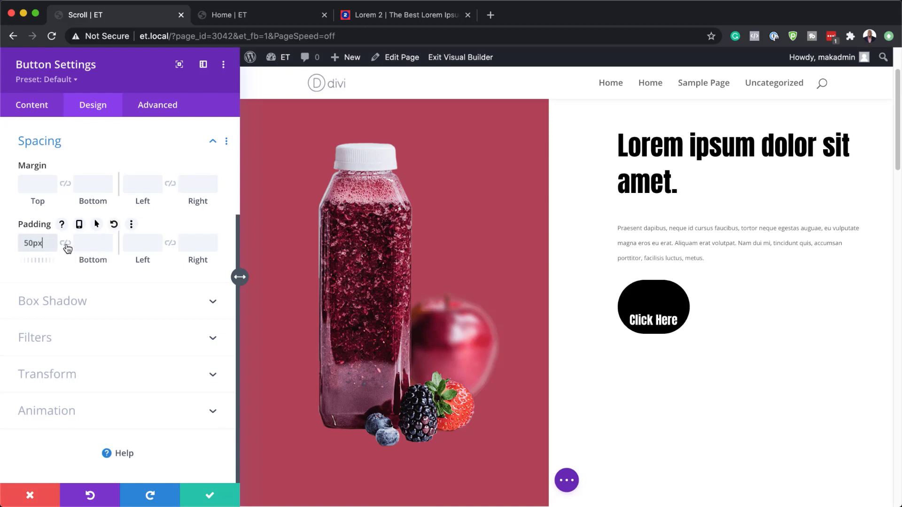
click(66, 244)
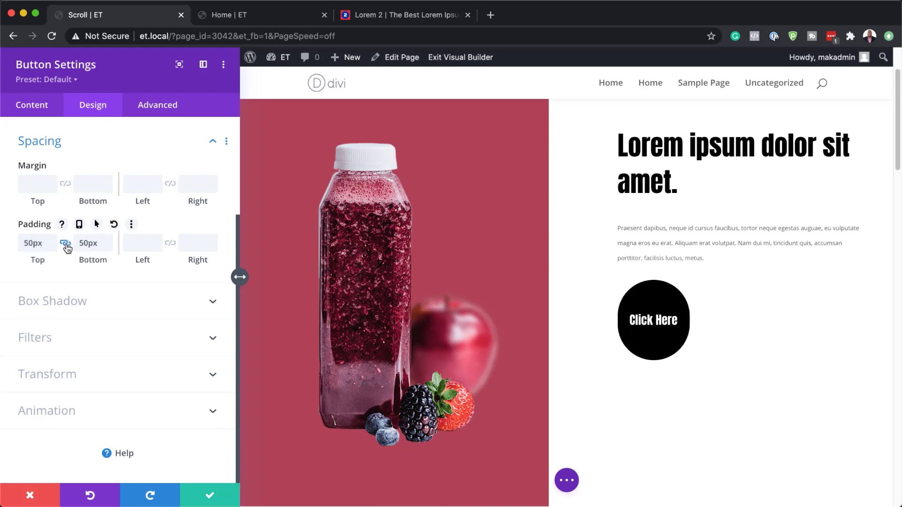
click(139, 244)
text(33)
click(170, 243)
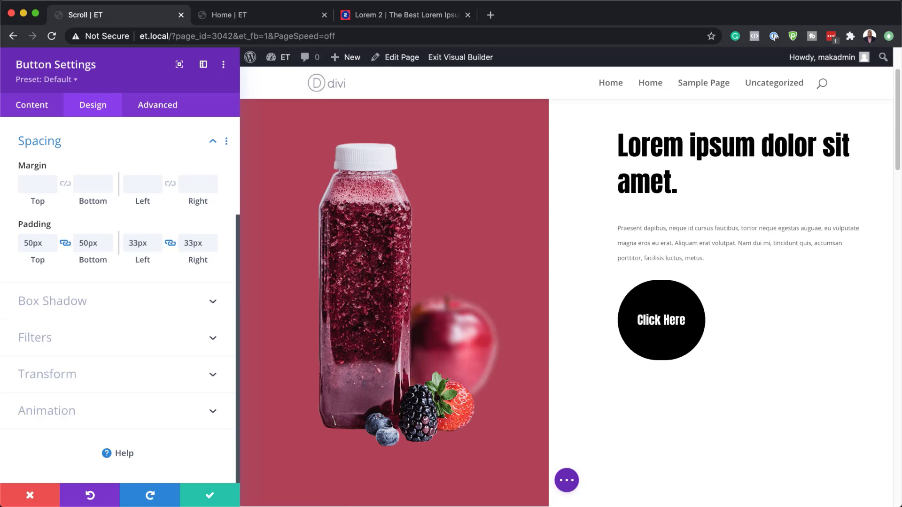
click(210, 499)
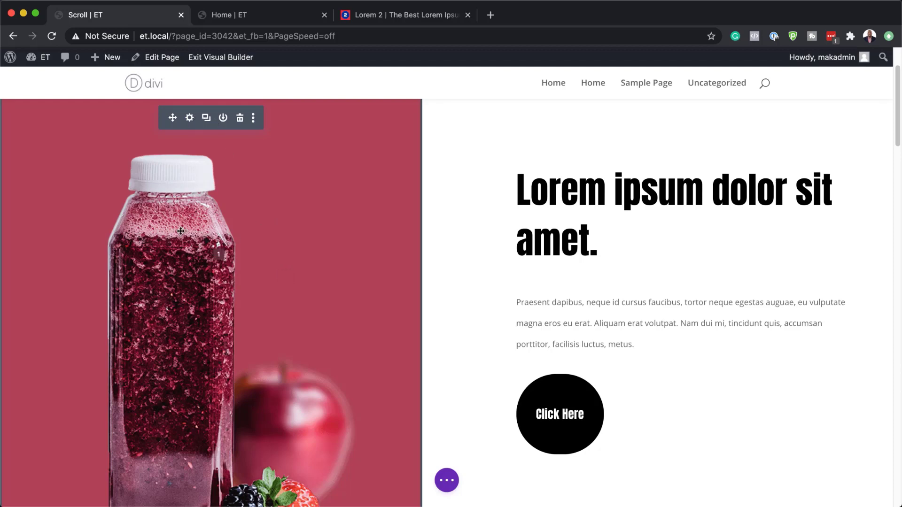
Enable the Fading In and Out scroll effect on the red juice bottle image
scroll(267, 265, up, 3)
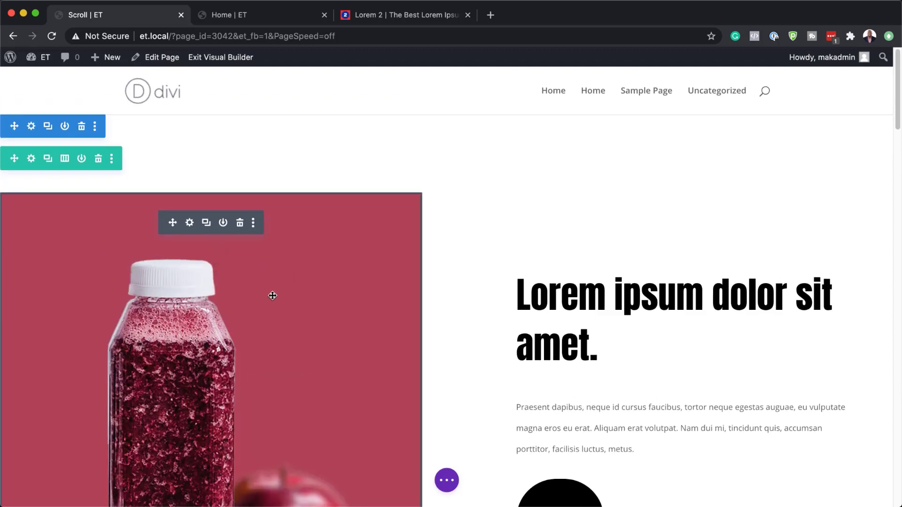
click(186, 221)
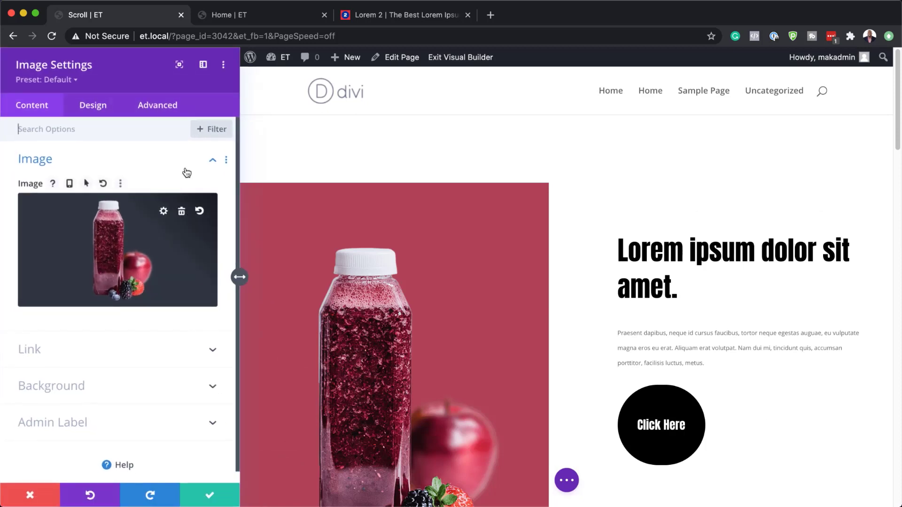
click(169, 108)
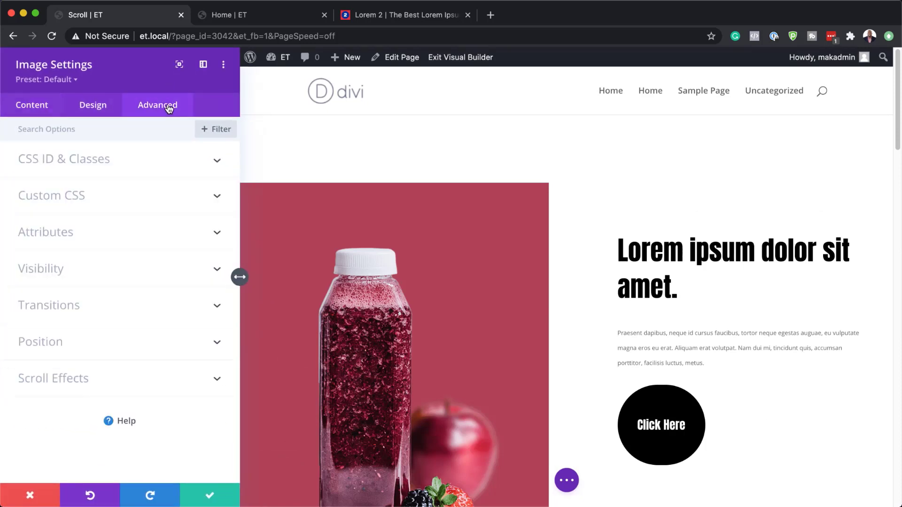
click(83, 377)
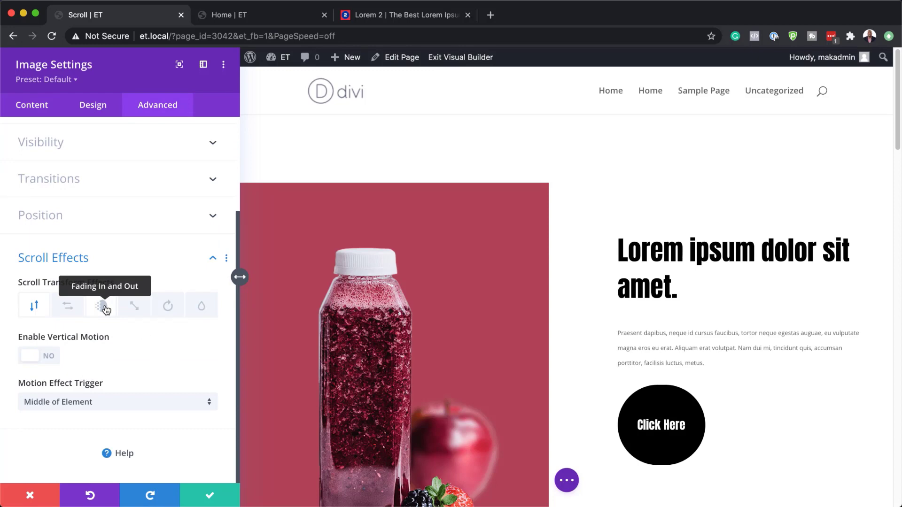
click(102, 308)
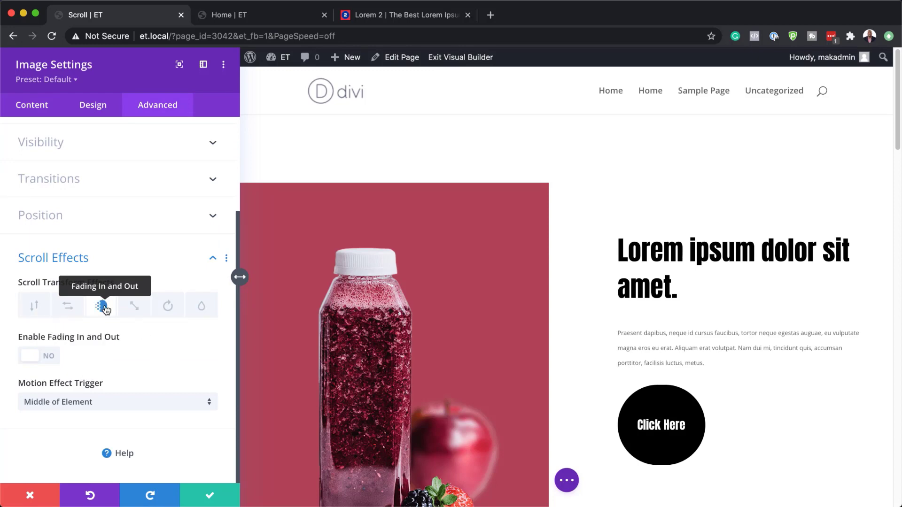
click(43, 358)
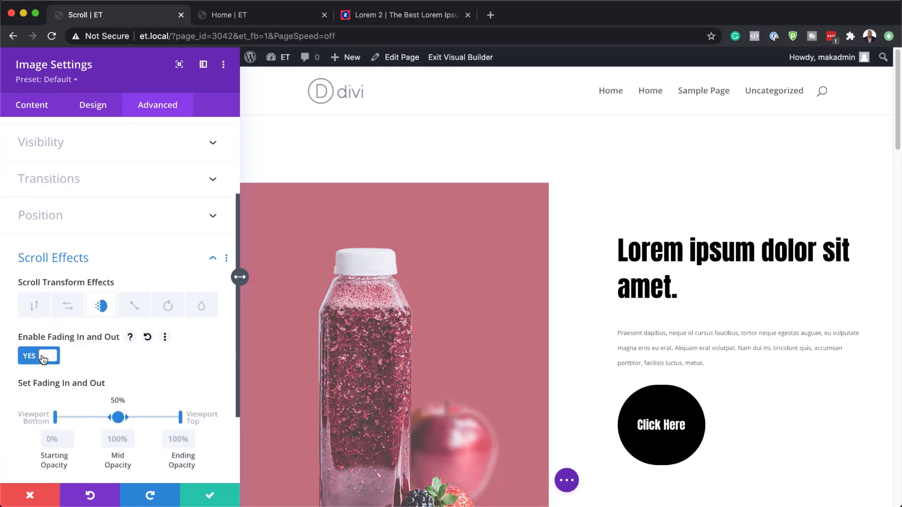
Set the red image's fade mid point to 39% and end point to 40%, starting opacity to 100% and ending opacity to 0%, and save
scroll(141, 433, down, 2)
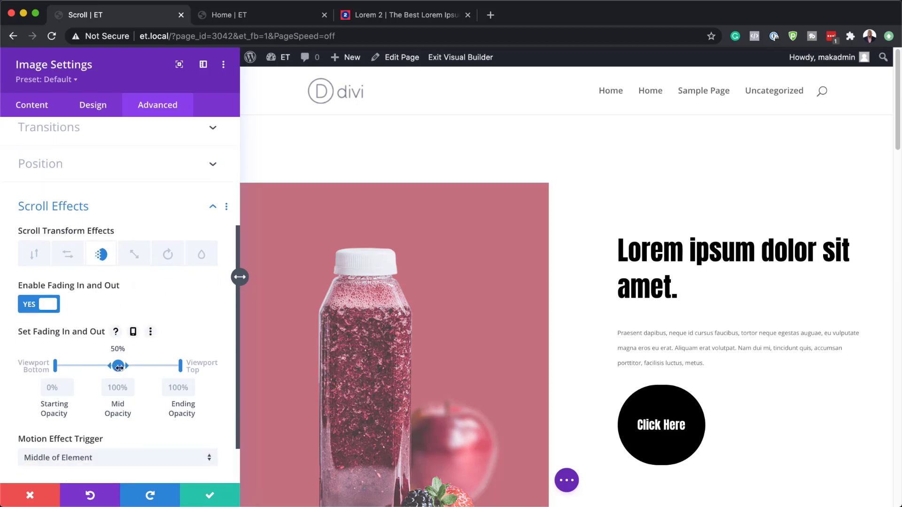
drag(118, 367, 104, 367)
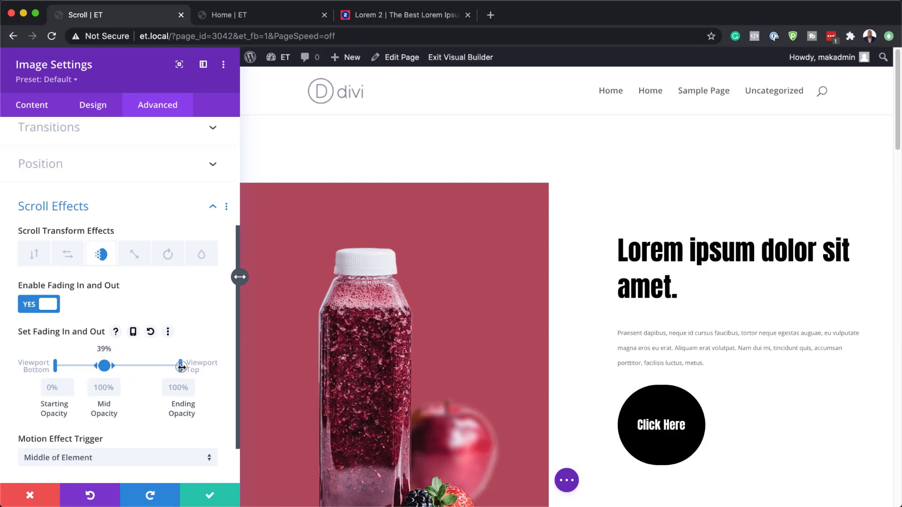
drag(181, 367, 106, 368)
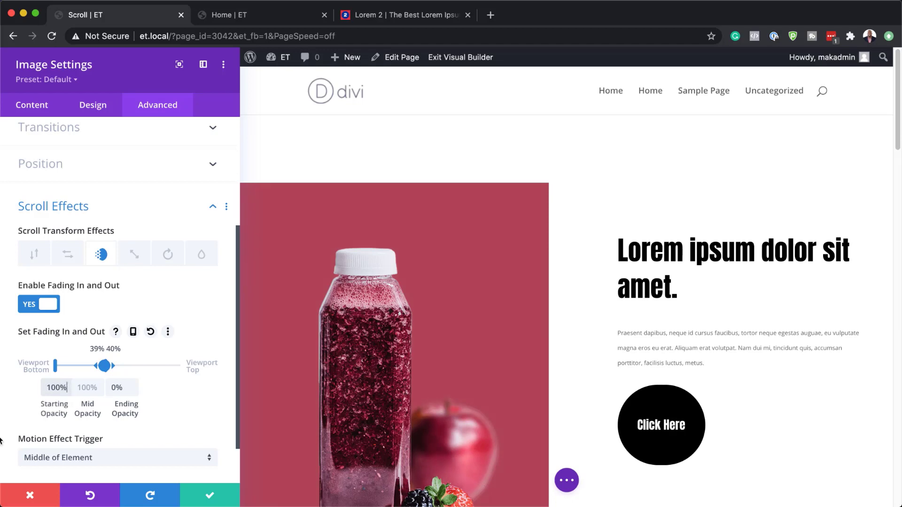
click(211, 499)
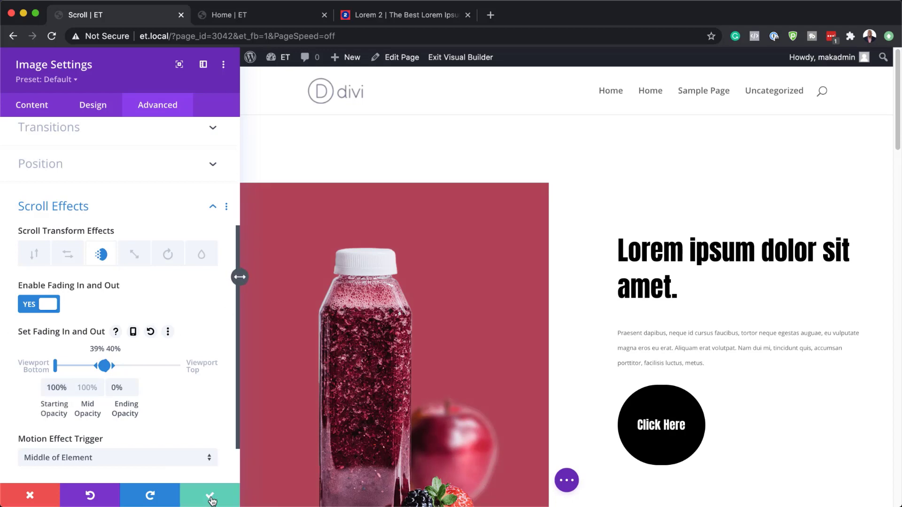
scroll(236, 439, down, 7)
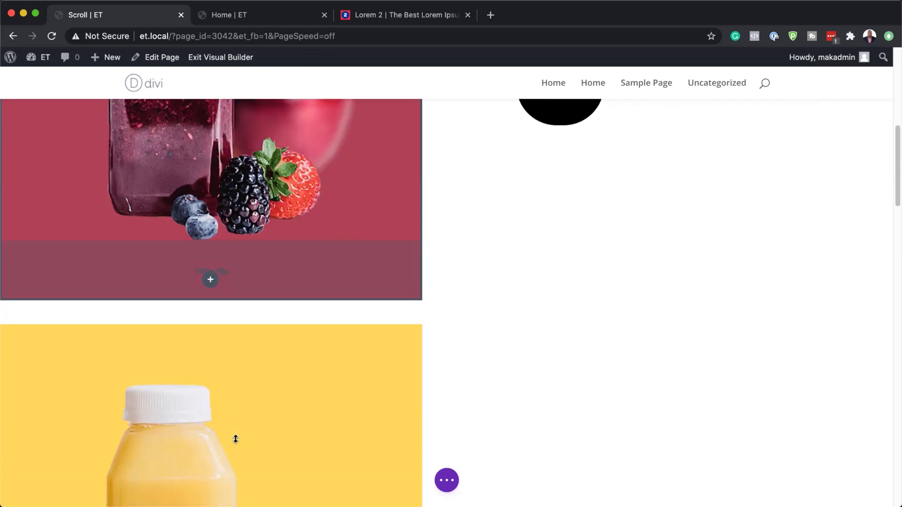
Enable the Fading In and Out scroll effect on the yellow orange juice image
scroll(236, 439, down, 5)
click(189, 122)
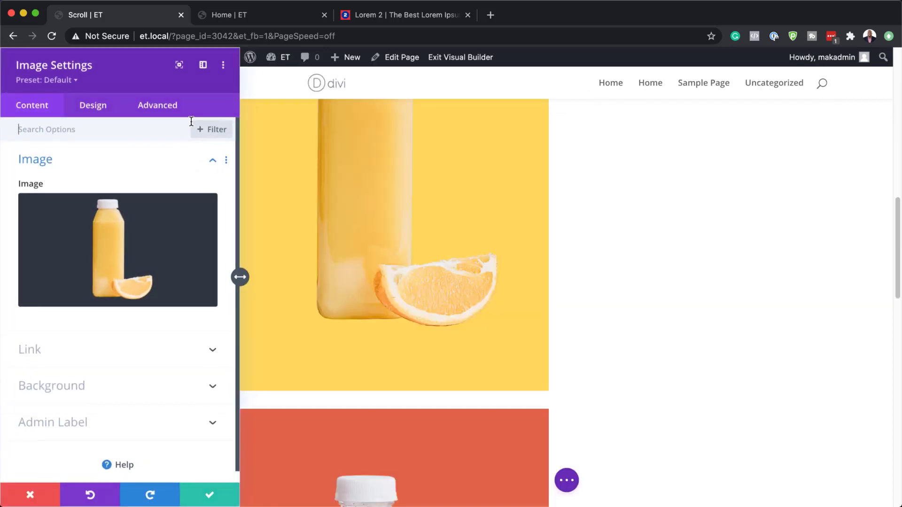
click(143, 115)
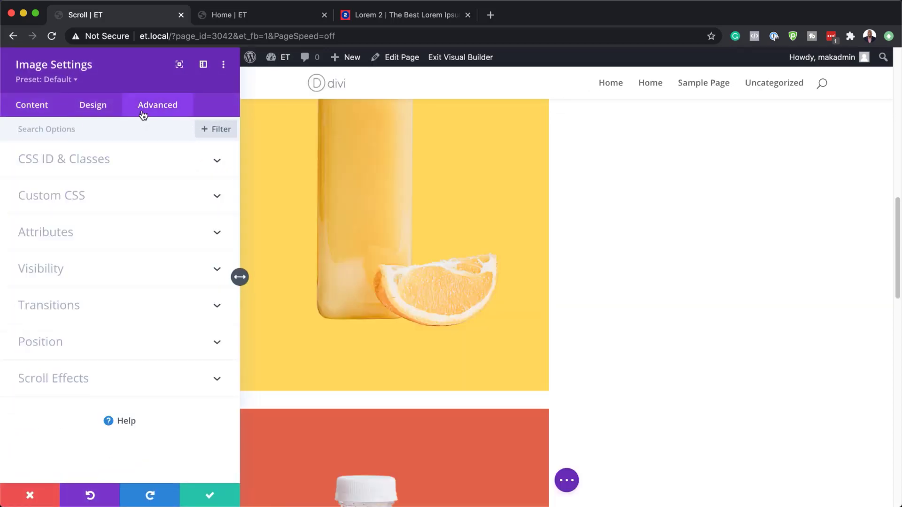
click(80, 380)
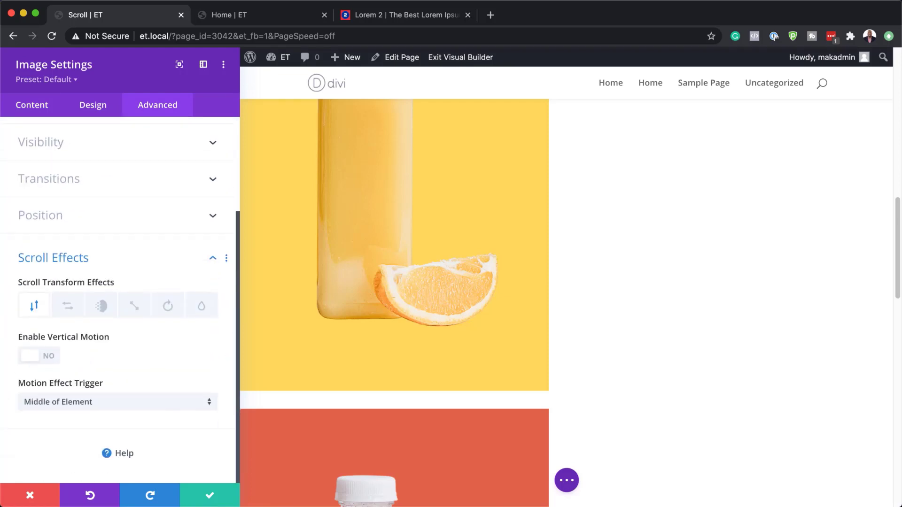
click(98, 308)
click(44, 357)
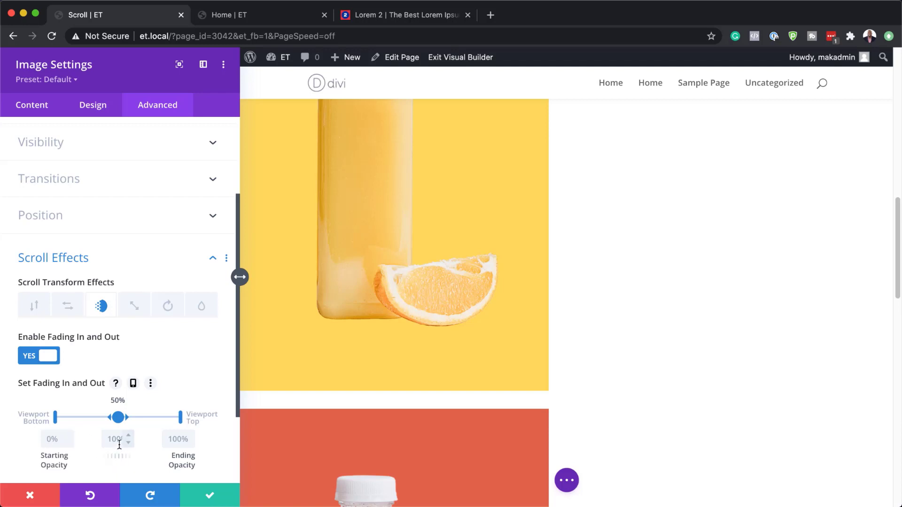
Set the yellow image's ending opacity to 0%, fade start to 40%, mid range to 40–49% and end point to 50%, and save
double_click(170, 439)
text(0)
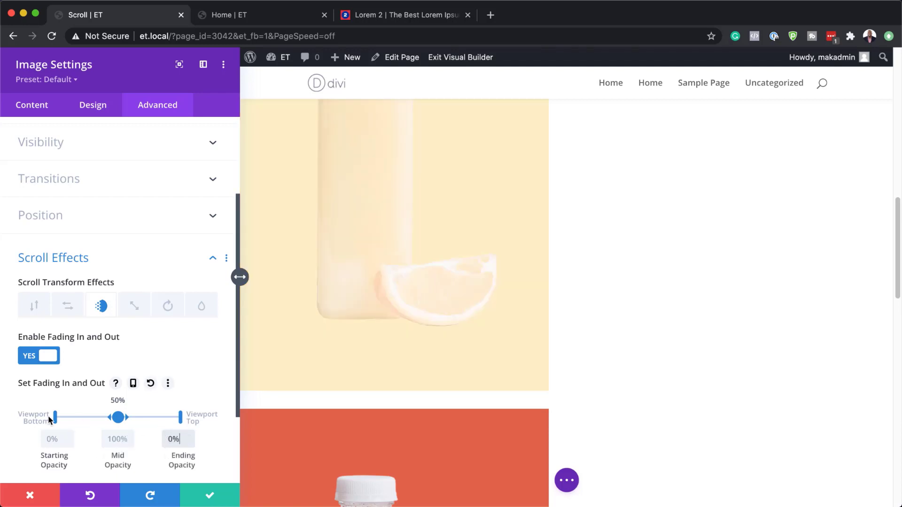
click(137, 417)
drag(137, 416, 143, 416)
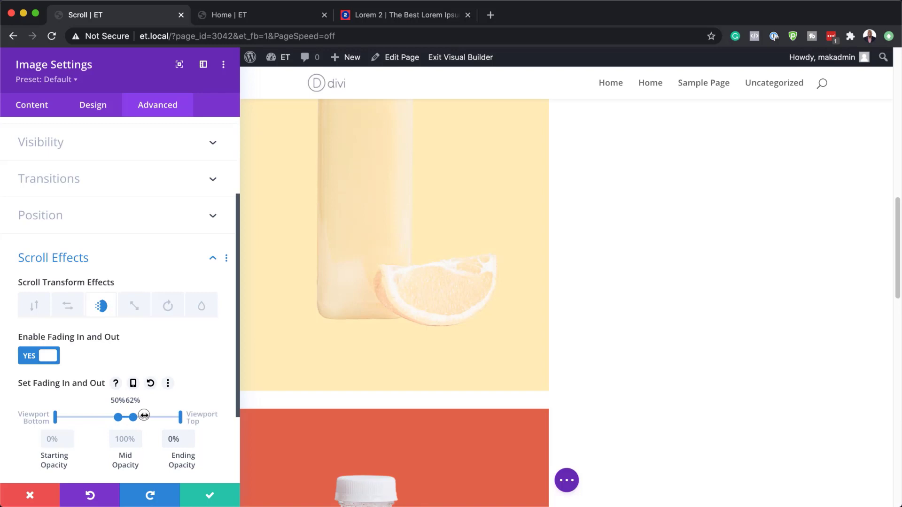
mouse_move(133, 417)
mouse_down()
mouse_move(105, 417)
mouse_move(124, 418)
mouse_move(116, 417)
mouse_up()
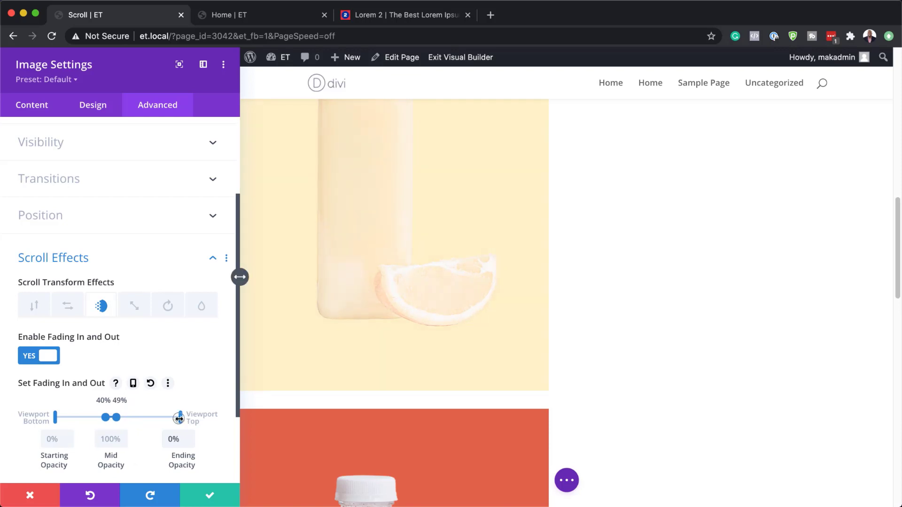
drag(179, 419, 117, 423)
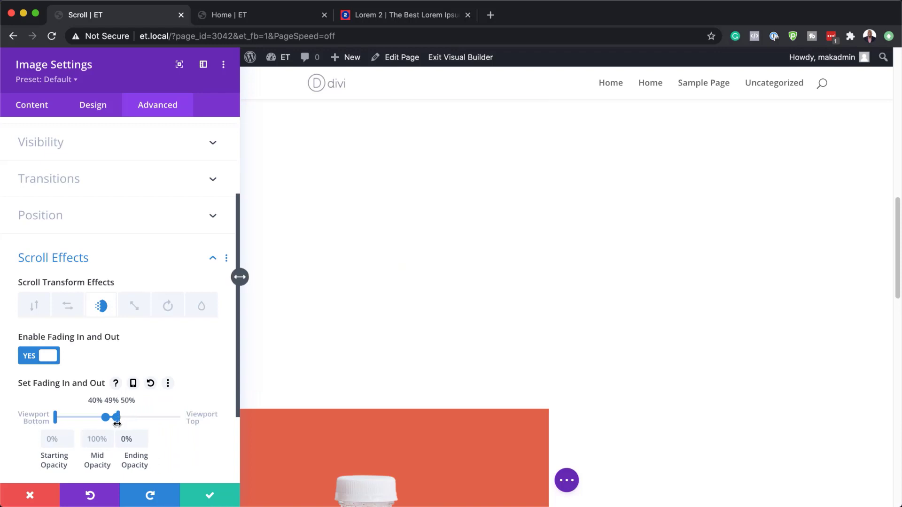
drag(55, 417, 105, 417)
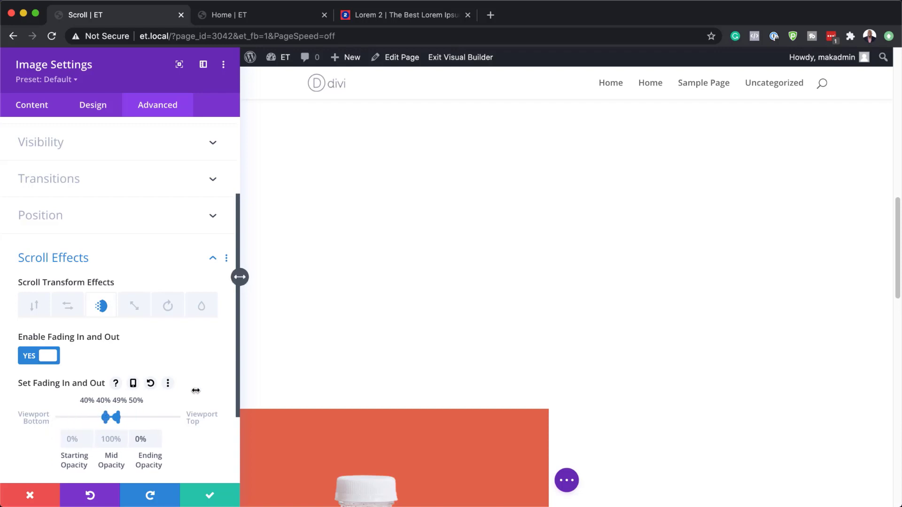
scroll(180, 408, down, 3)
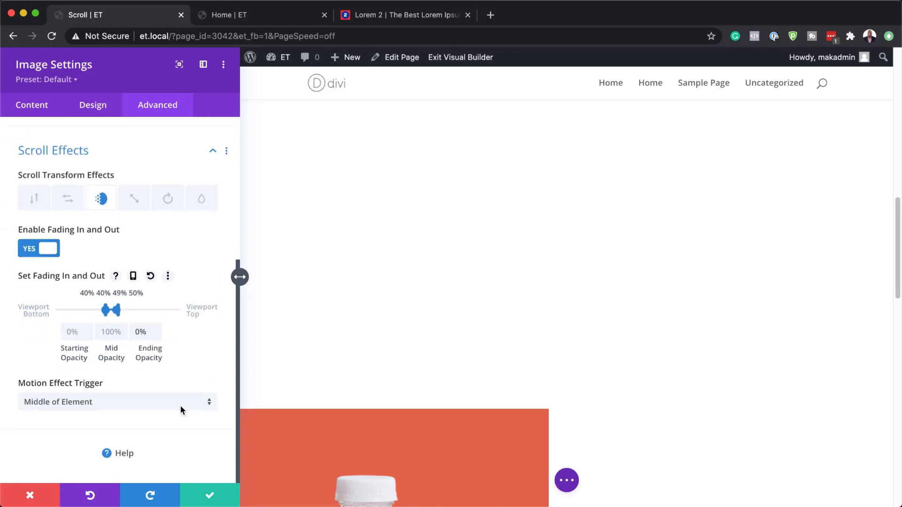
click(219, 494)
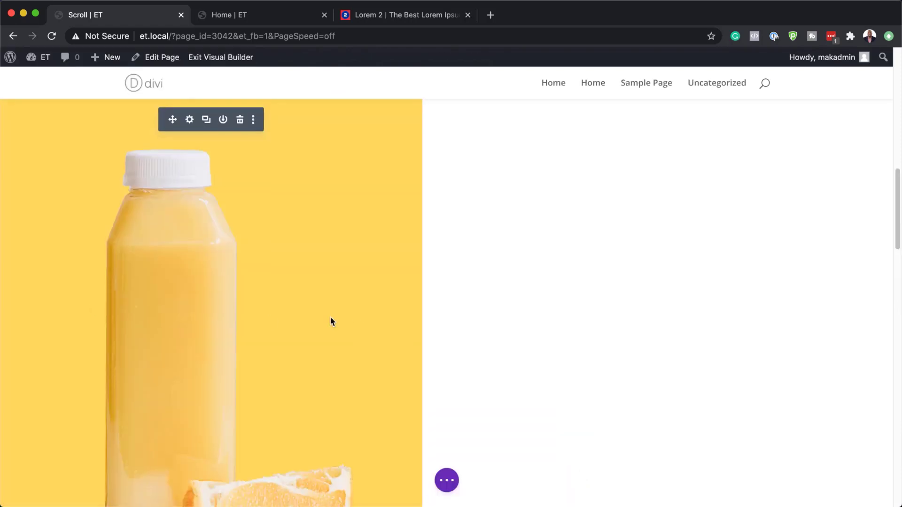
Enable the Fading In and Out scroll effect on the orange-red tomato juice image
scroll(359, 327, down, 10)
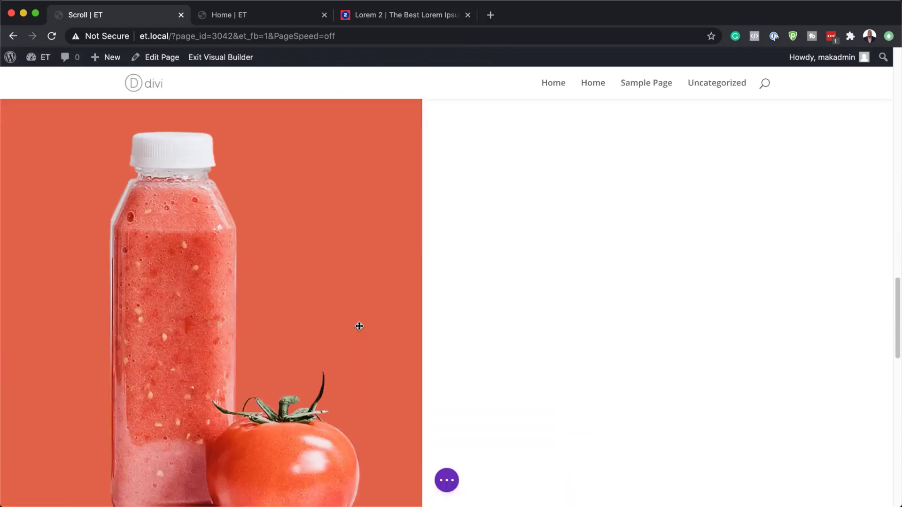
click(193, 113)
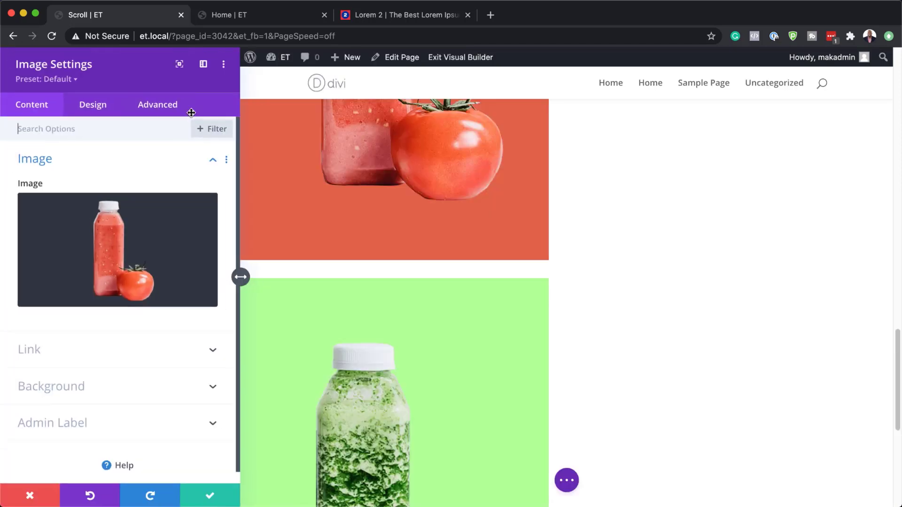
click(155, 105)
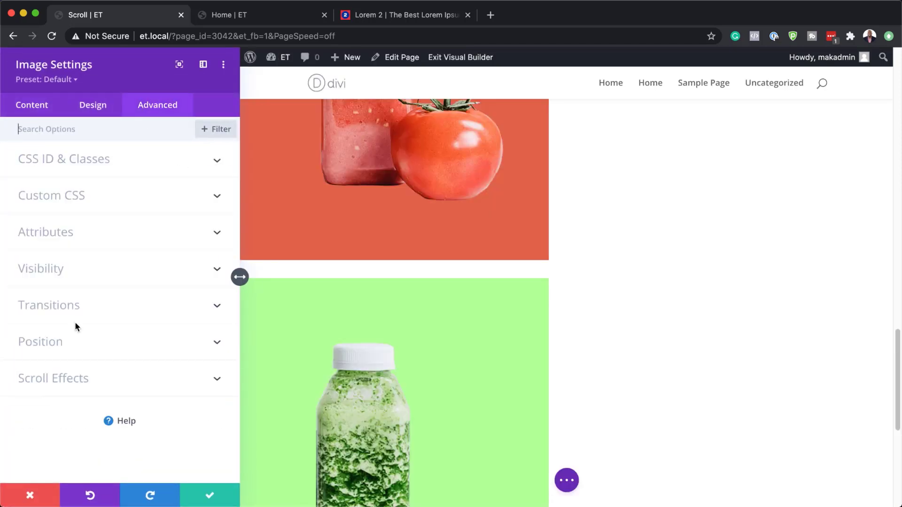
click(73, 380)
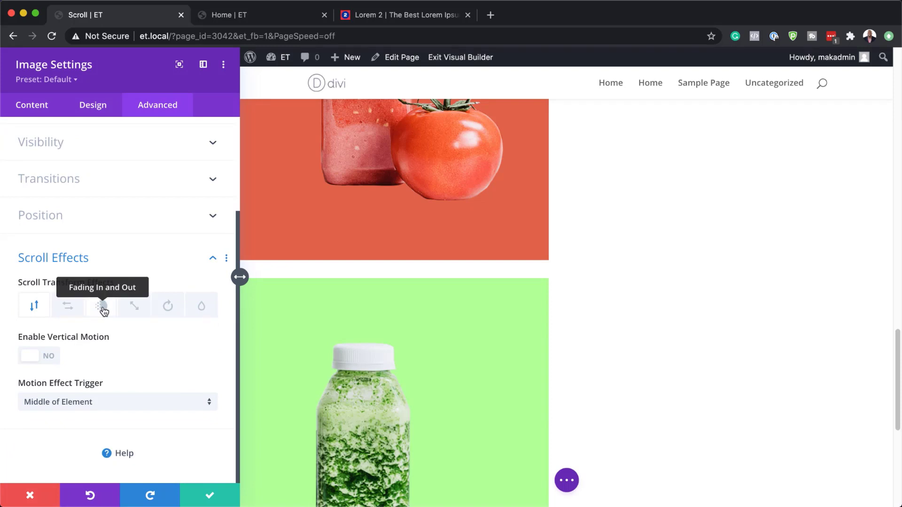
click(101, 307)
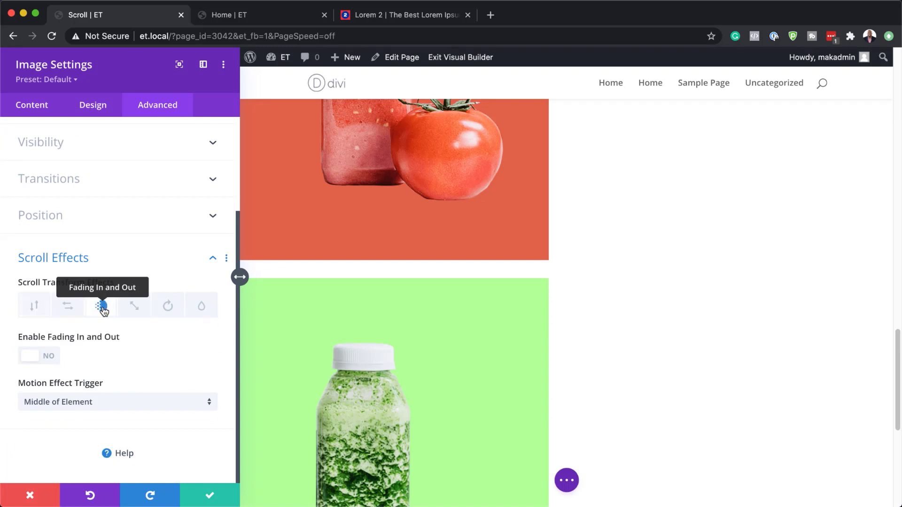
click(55, 356)
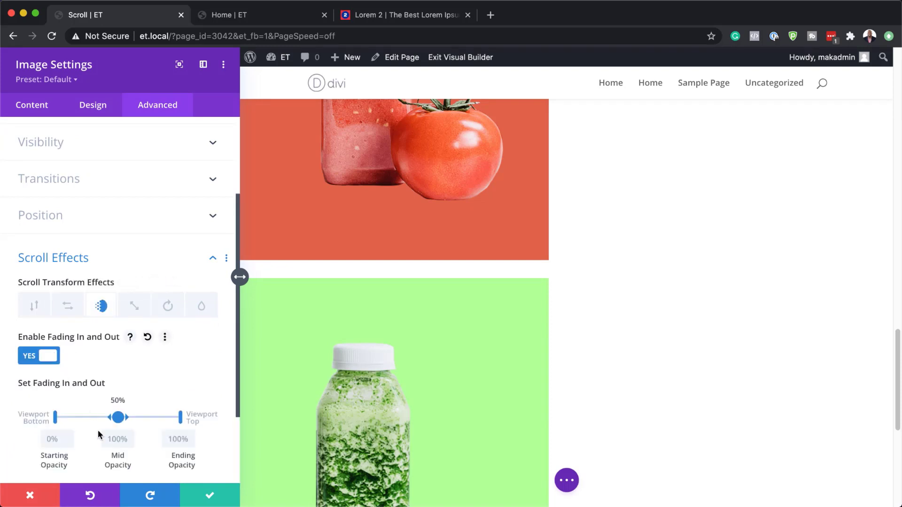
Set the tomato image's ending opacity to 0%, fade start to 50%, mid range to 50–59% and end point to 60%, and save
click(178, 439)
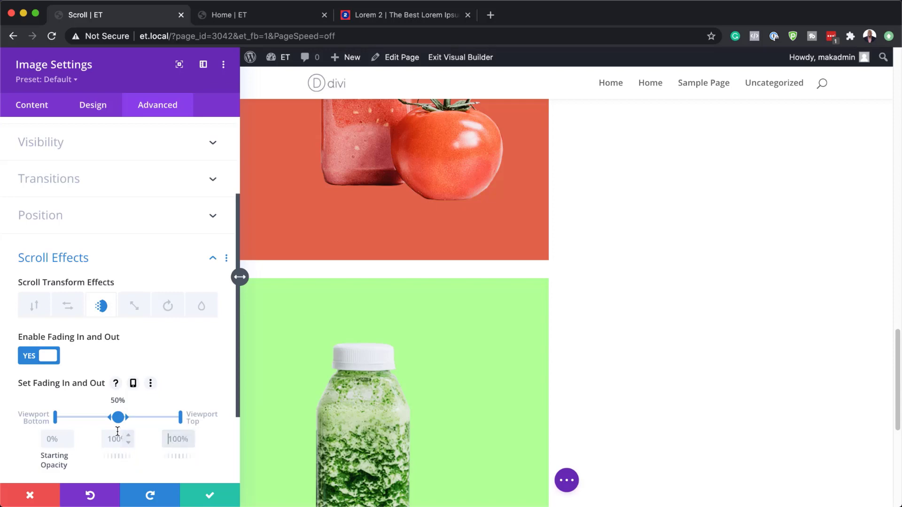
double_click(173, 438)
text(0)
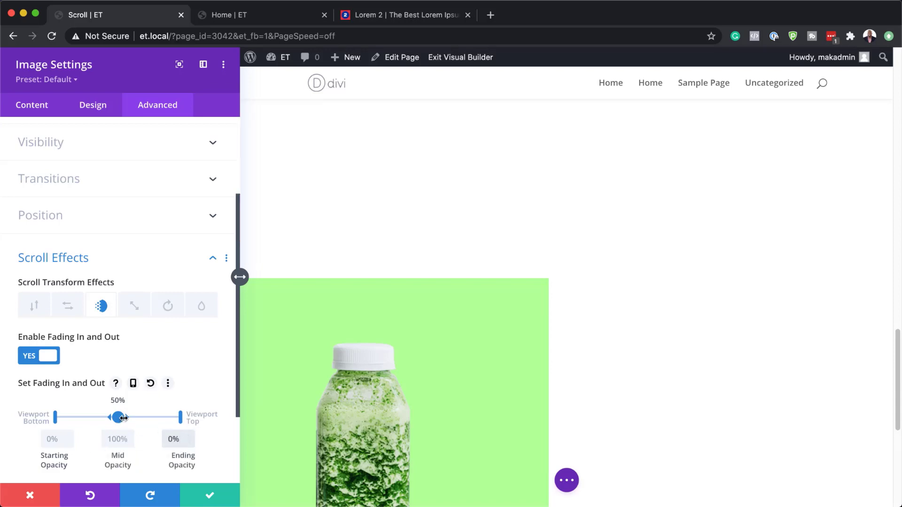
drag(126, 420, 141, 419)
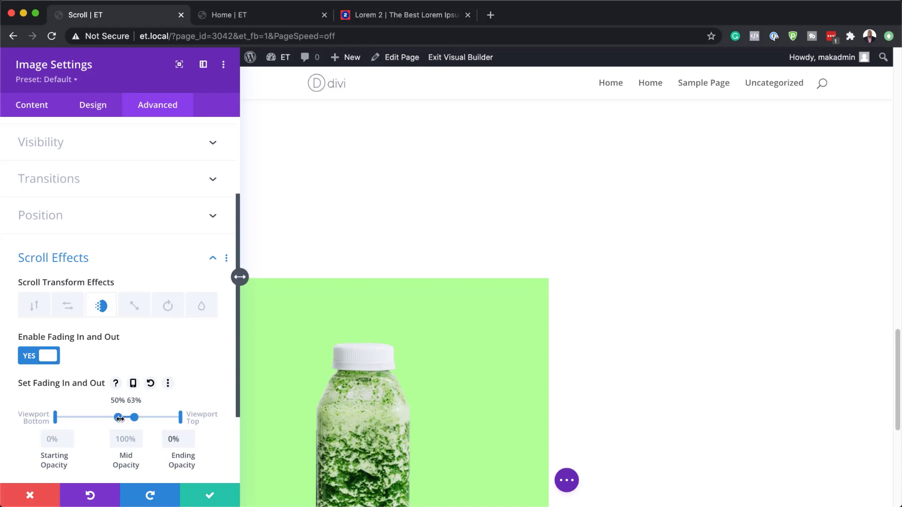
drag(134, 418, 129, 418)
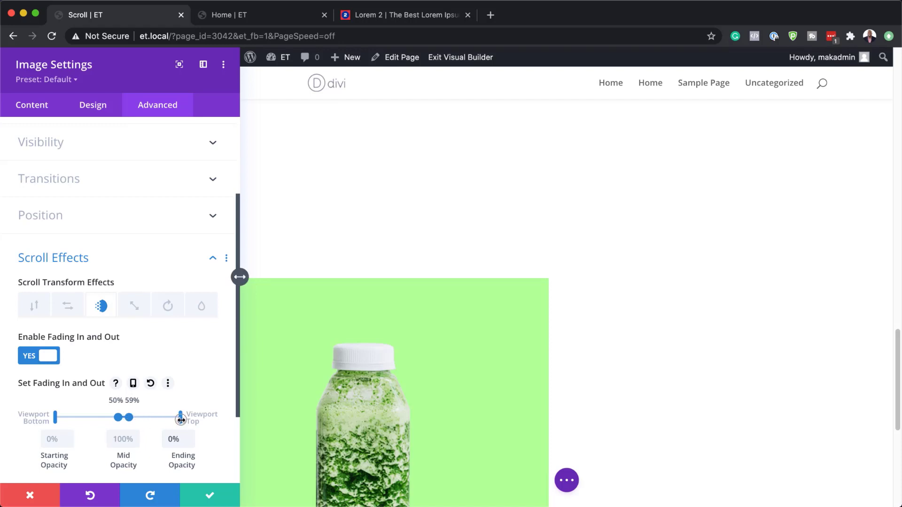
drag(181, 419, 130, 421)
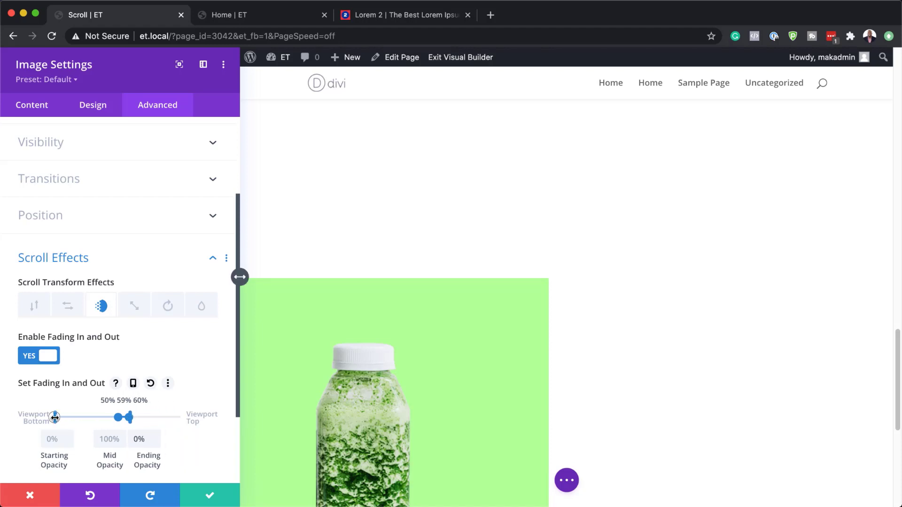
drag(55, 417, 115, 415)
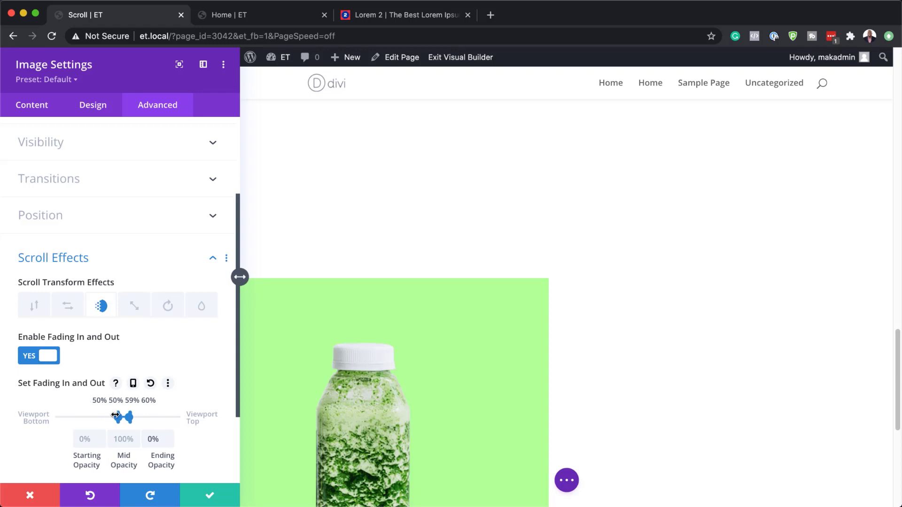
scroll(196, 419, down, 5)
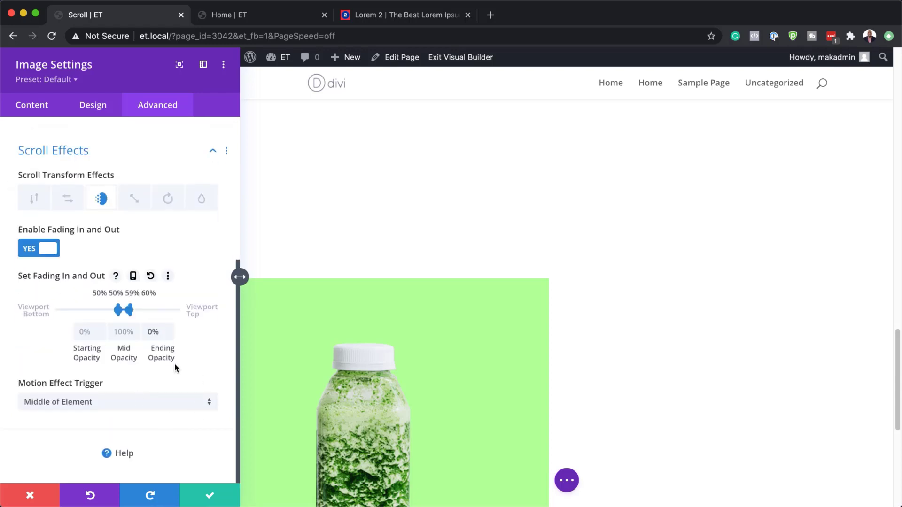
click(210, 496)
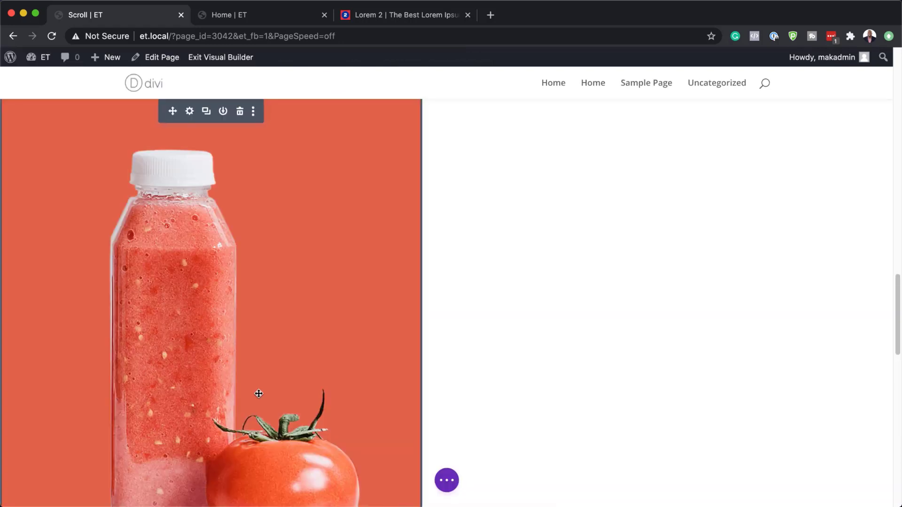
Enable the Fading In and Out scroll effect on the green broccoli juice image
scroll(272, 374, down, 9)
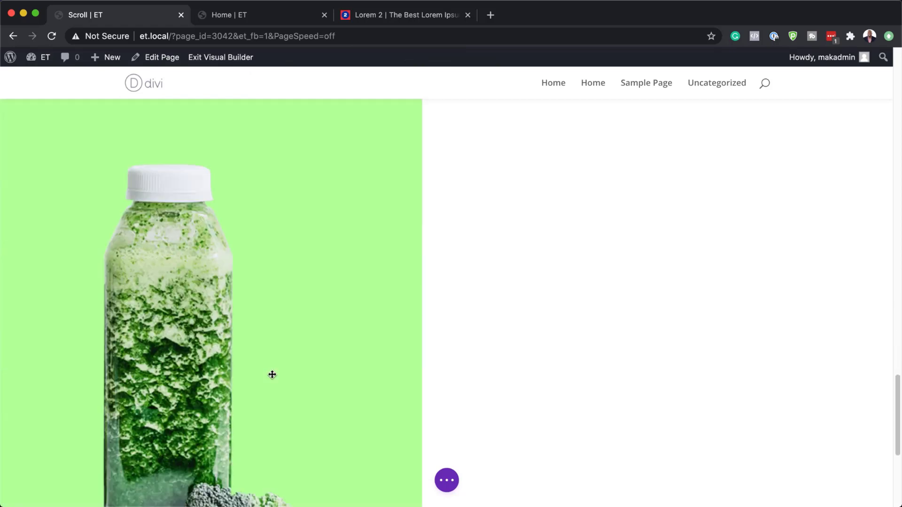
scroll(272, 374, up, 2)
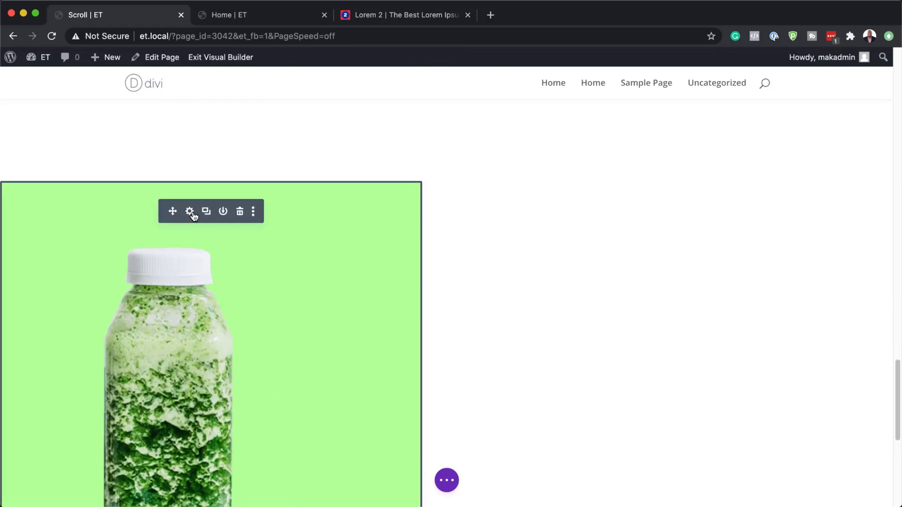
click(190, 212)
click(149, 105)
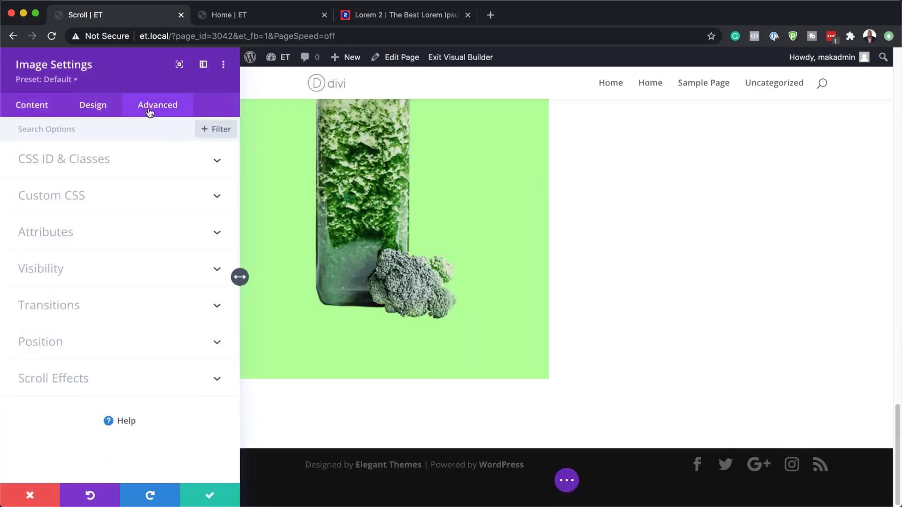
click(70, 376)
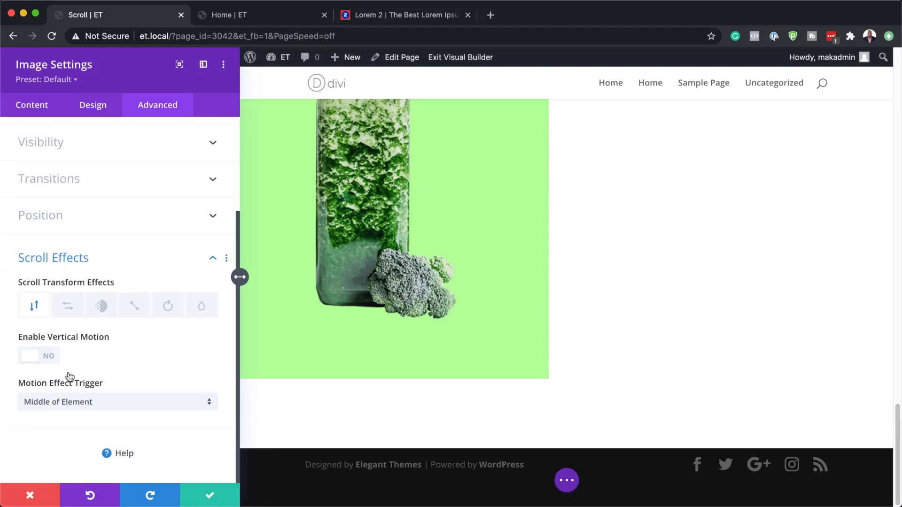
click(100, 306)
click(47, 356)
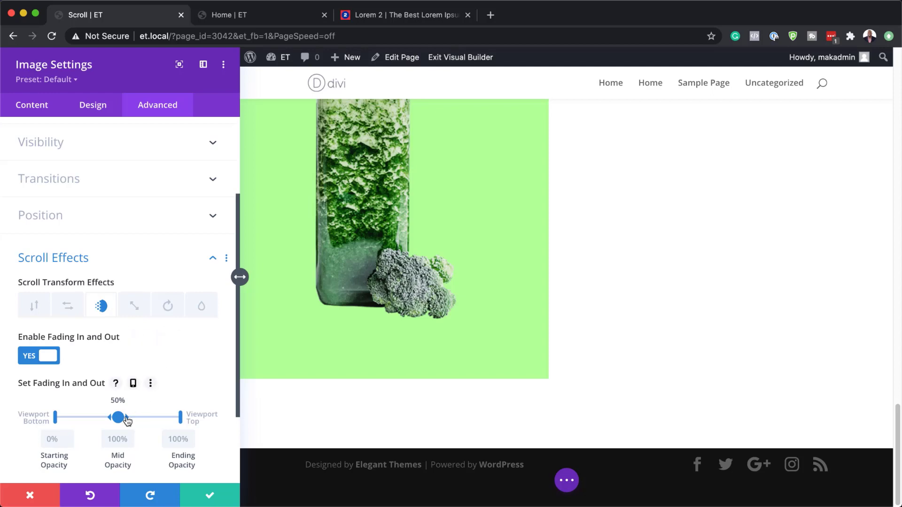
Set the green image's fade start to 60% and its mid range to 60–100%, and save the module
drag(124, 417, 183, 418)
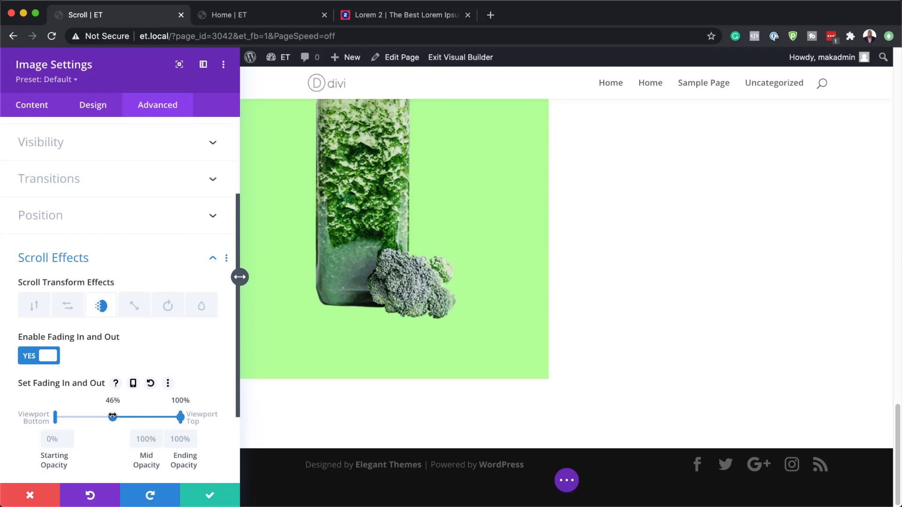
drag(111, 417, 130, 418)
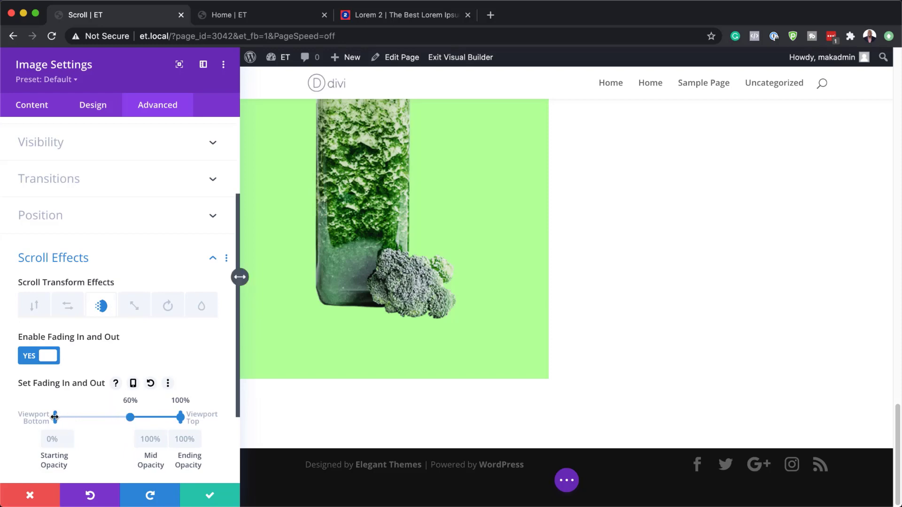
drag(54, 416, 132, 418)
scroll(205, 469, down, 3)
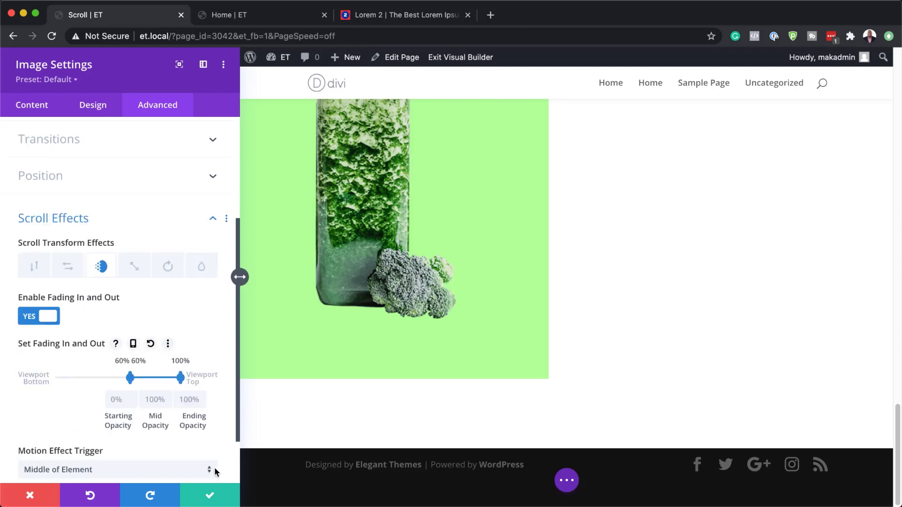
click(210, 496)
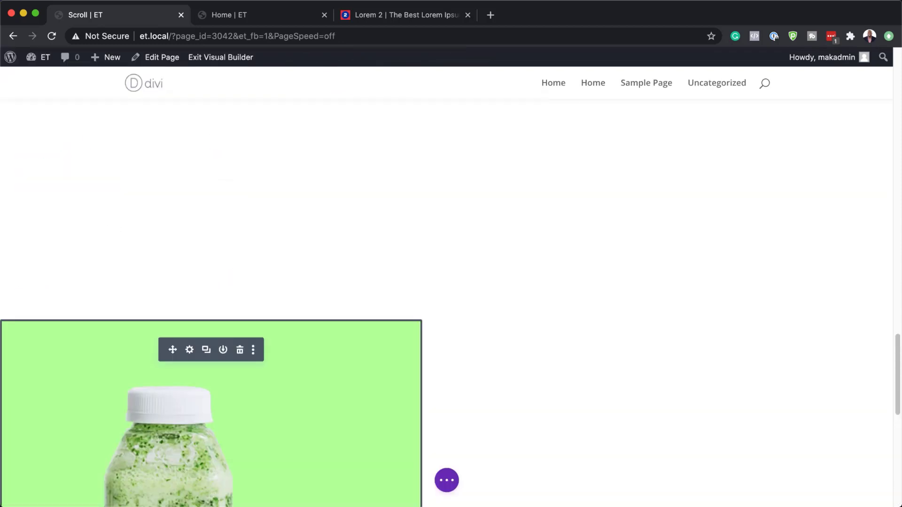
scroll(446, 282, up, 10)
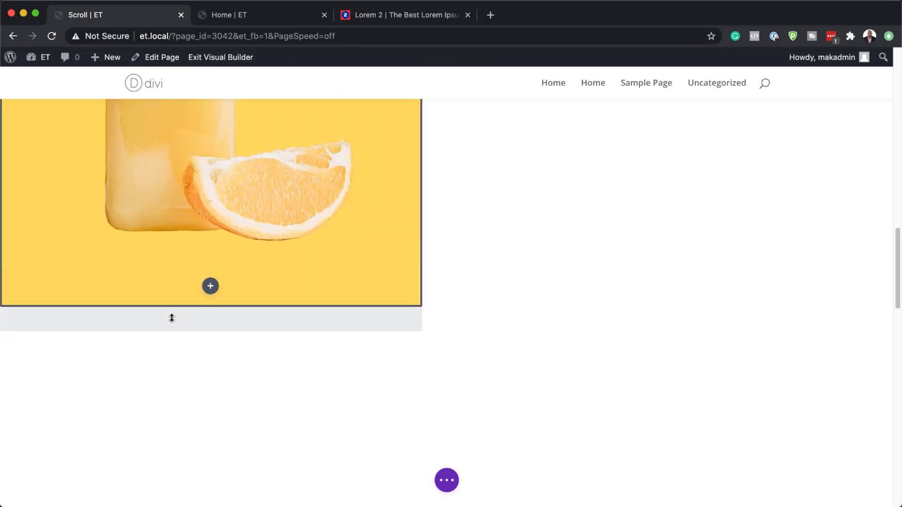
Set the position of the red berry juice image in the first column to Absolute
scroll(172, 318, up, 10)
scroll(172, 318, up, 10)
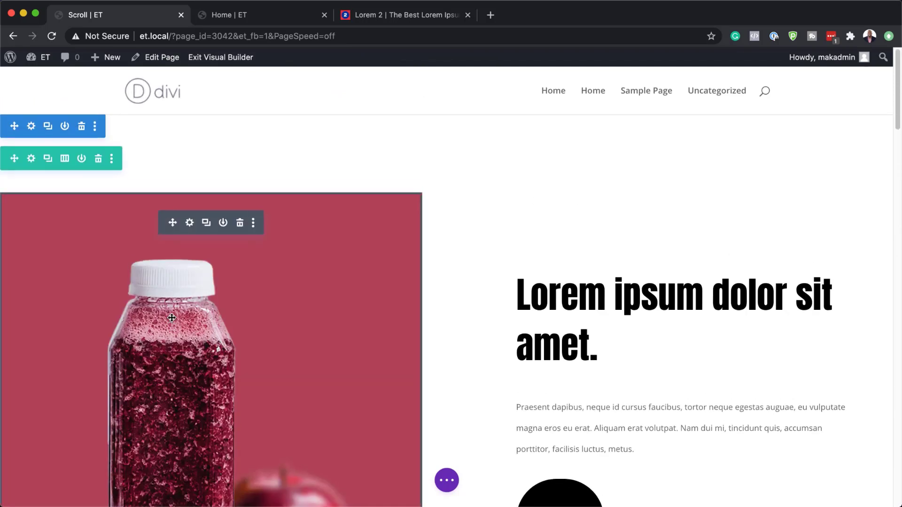
click(190, 225)
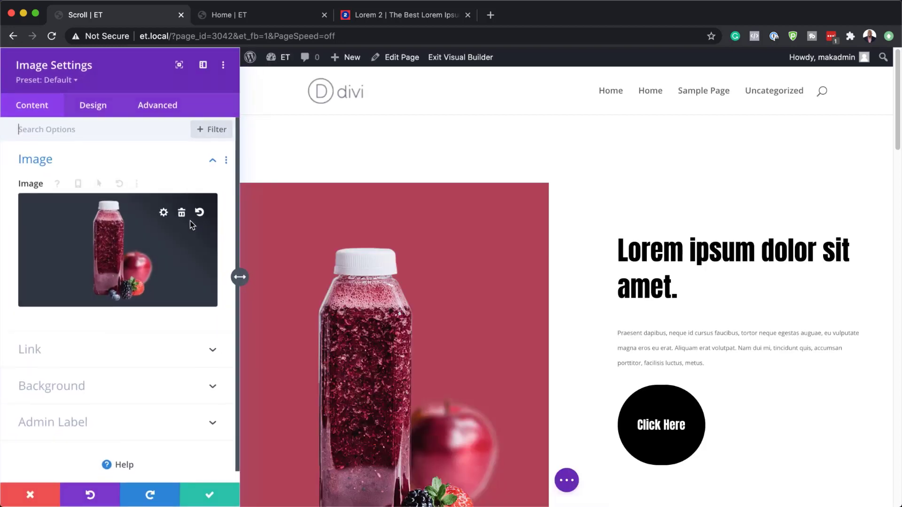
click(157, 107)
click(91, 347)
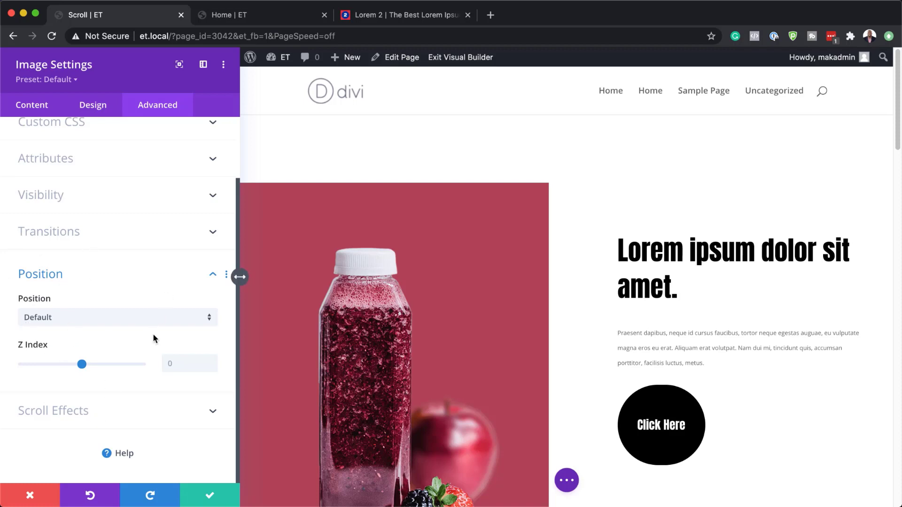
click(115, 318)
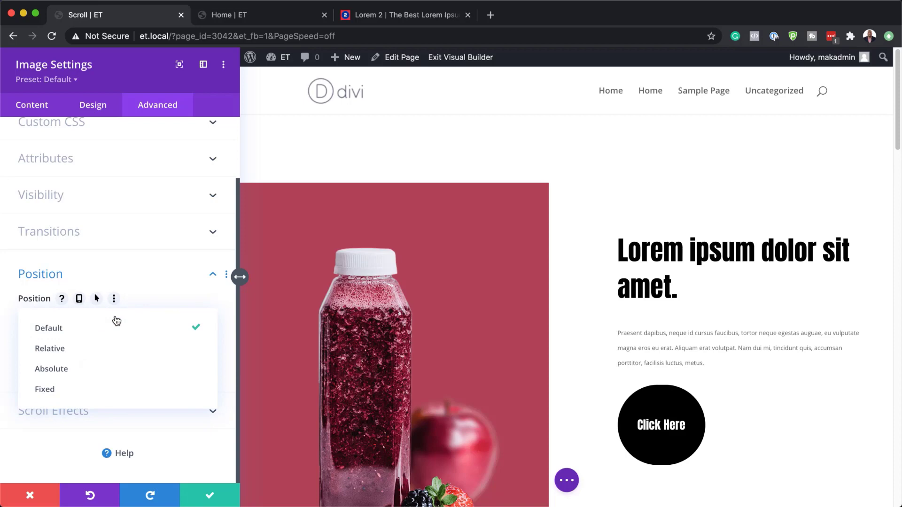
click(108, 371)
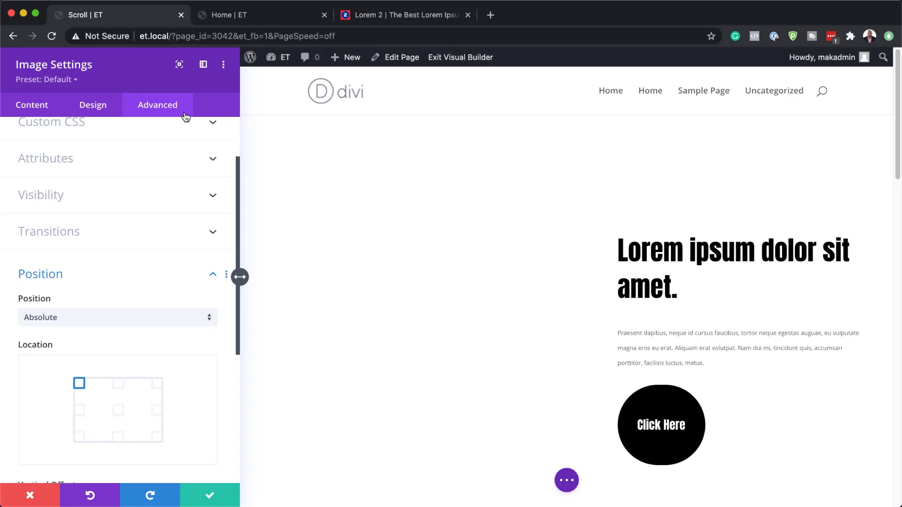
Extend the red berry image's styles to all images throughout This Column
right_click(210, 105)
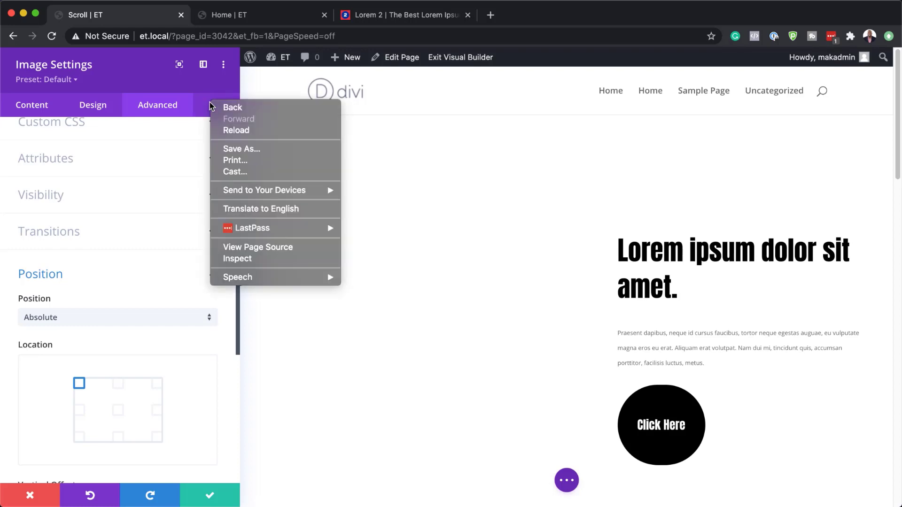
click(133, 85)
right_click(132, 85)
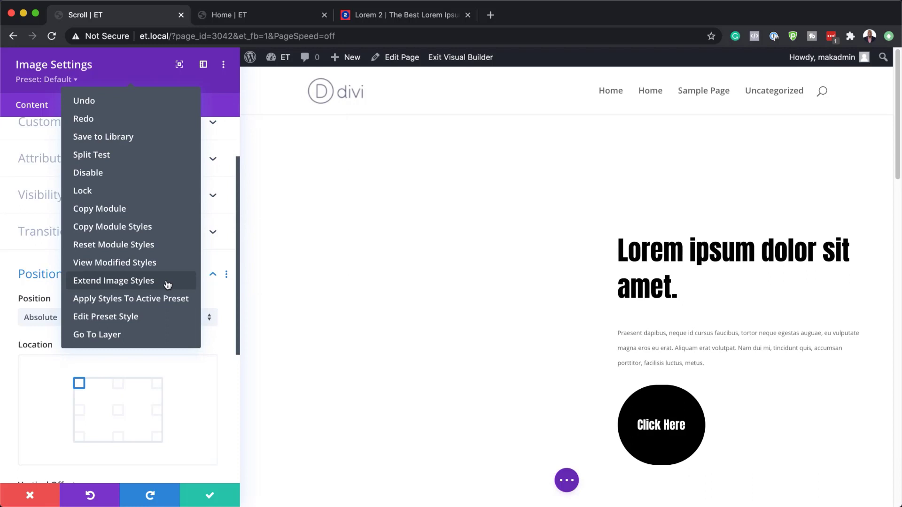
click(168, 284)
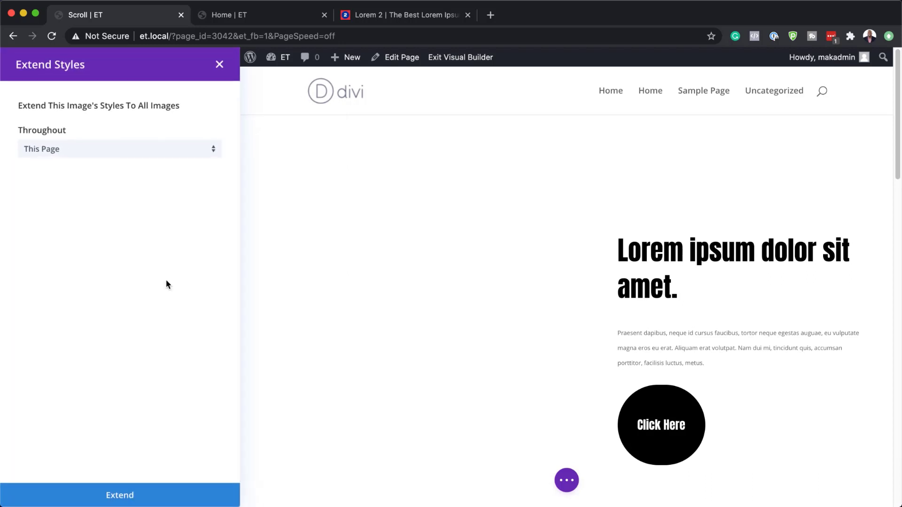
click(116, 151)
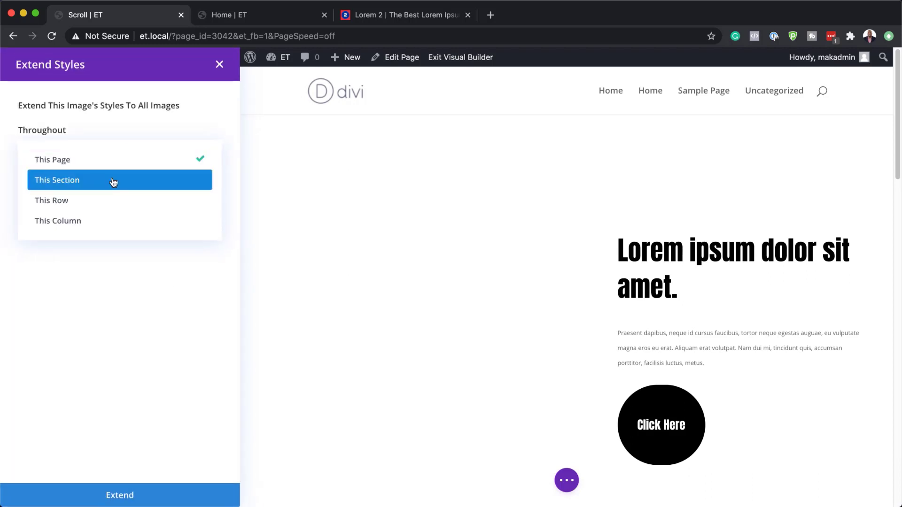
click(106, 227)
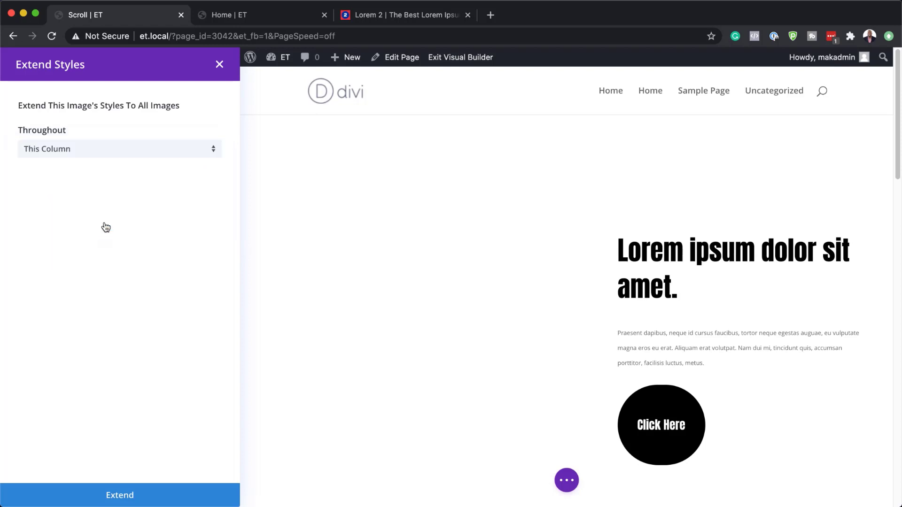
click(121, 495)
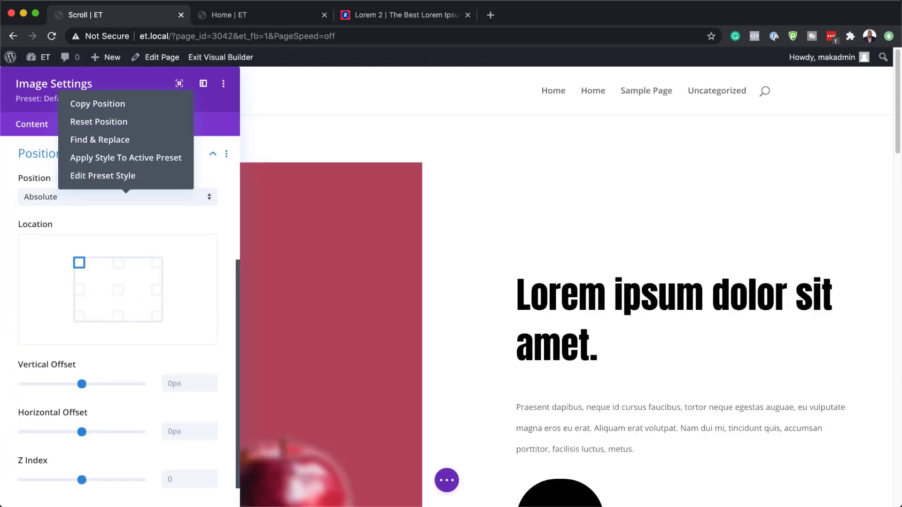
Dismiss the position options and save the page with the absolutely positioned juice image
click(222, 449)
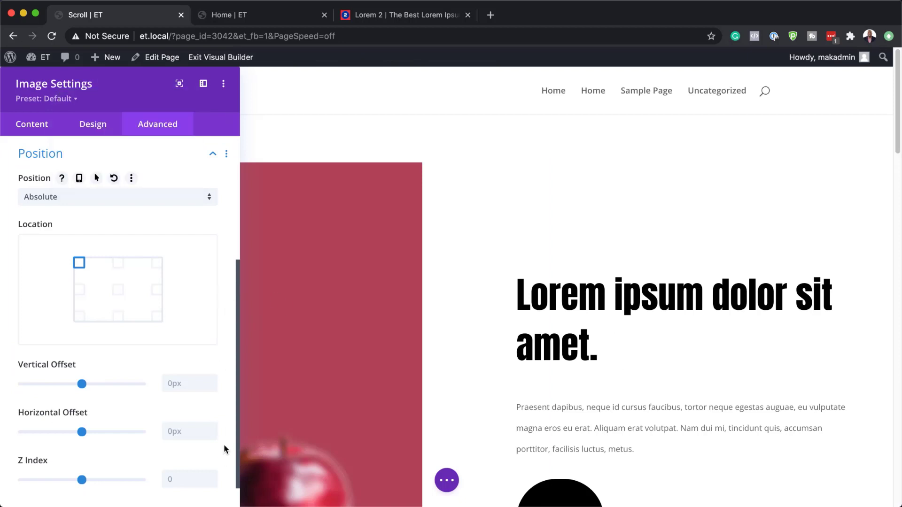
scroll(221, 466, down, 3)
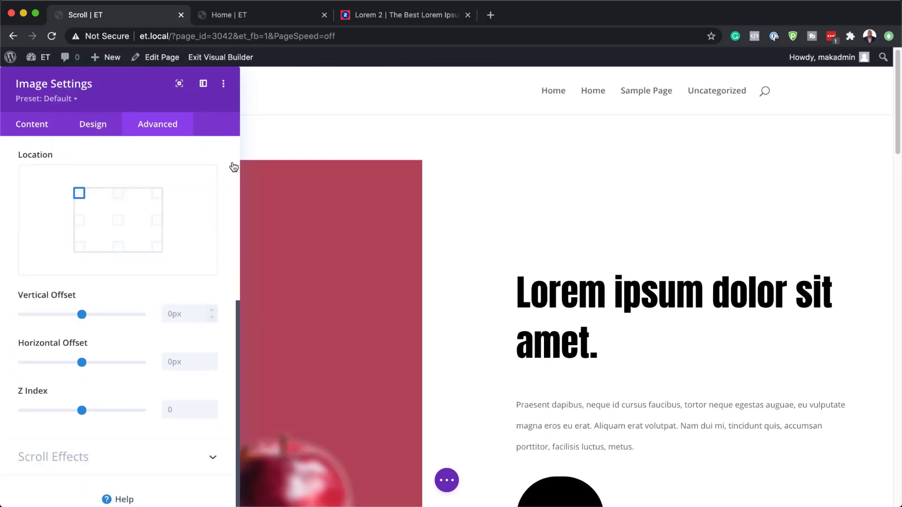
click(822, 479)
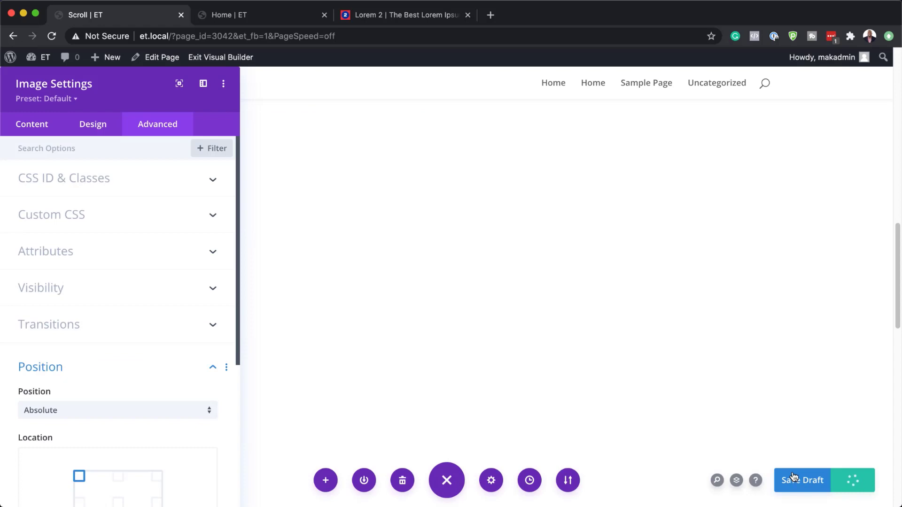
Examine on the live Home page how the juice bottle images fade into one another while scrolling down and back up
key(super+w)
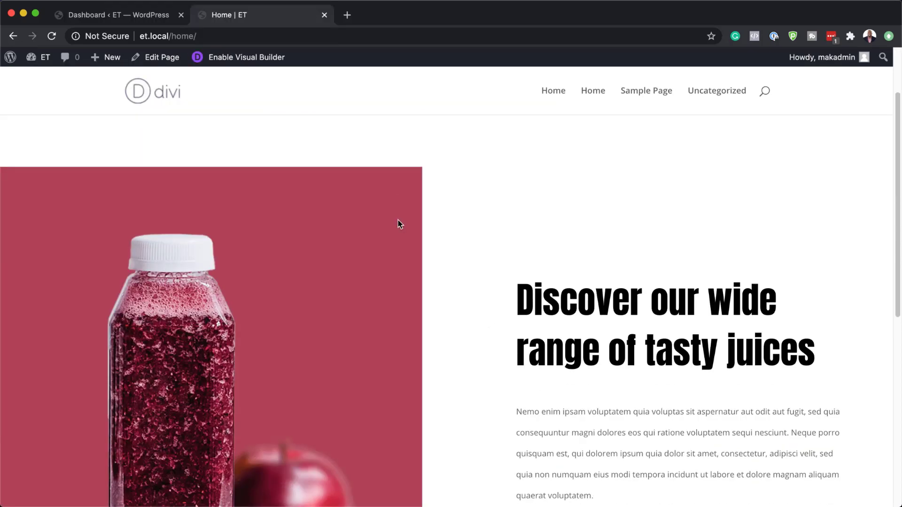
scroll(398, 221, down, 3)
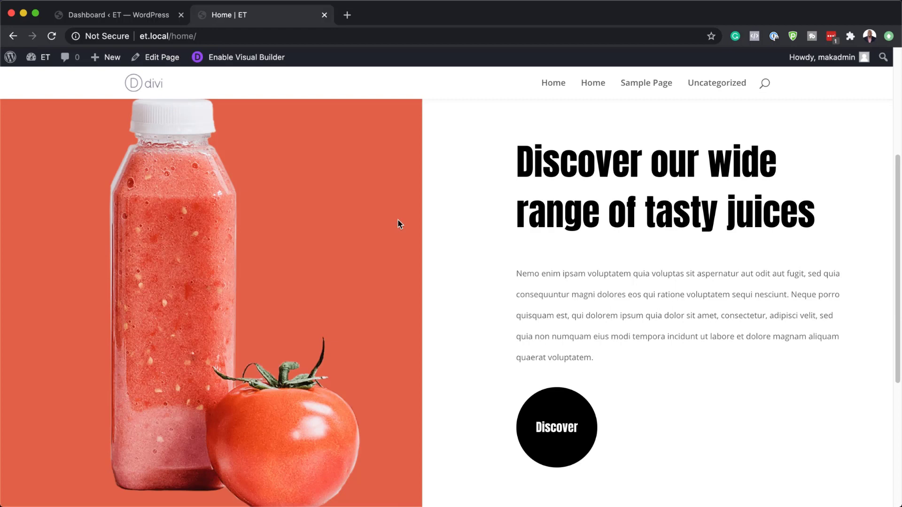
scroll(397, 219, down, 2)
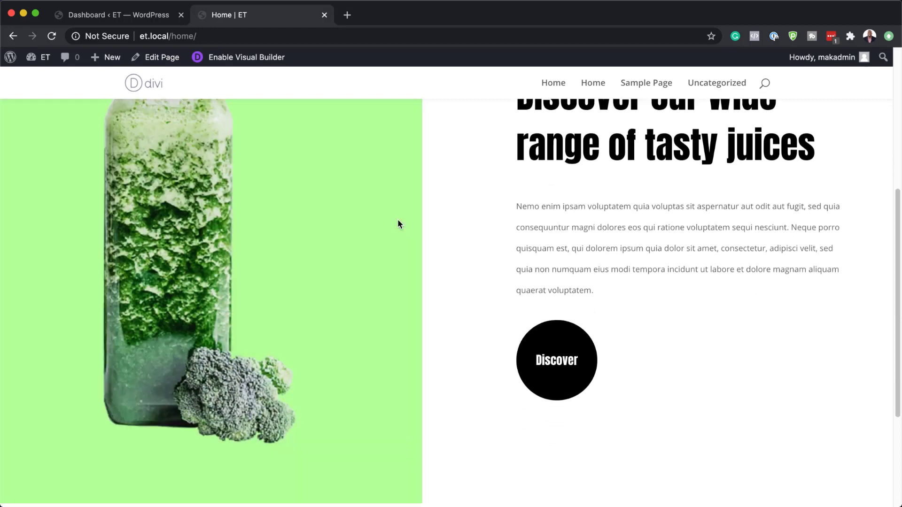
scroll(397, 221, down, 4)
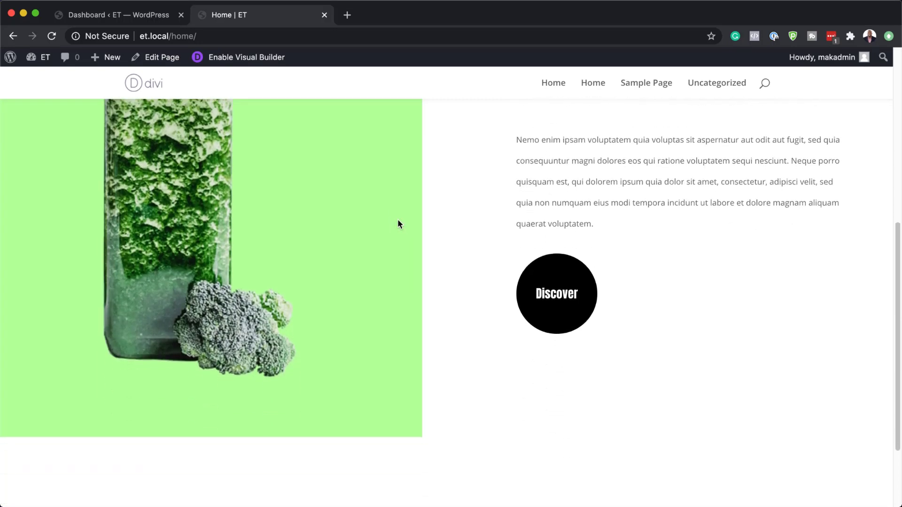
scroll(398, 223, up, 4)
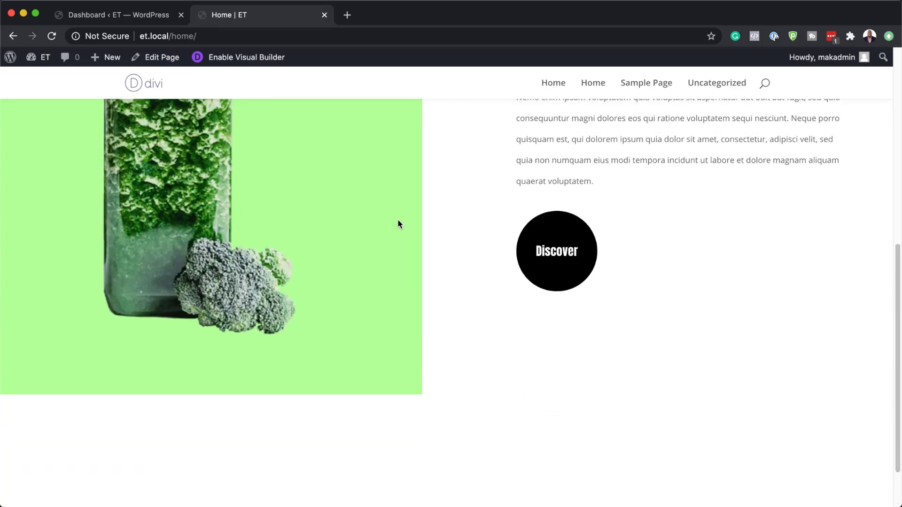
scroll(397, 219, up, 2)
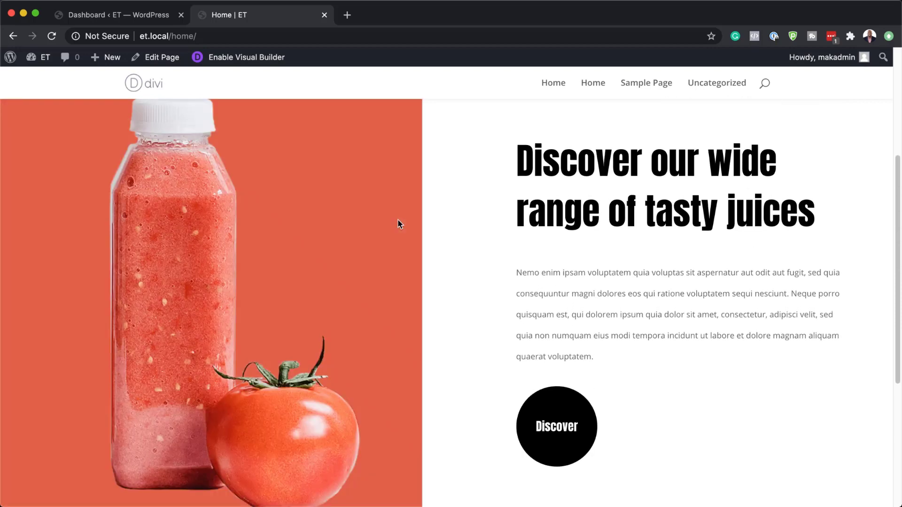
scroll(398, 222, up, 3)
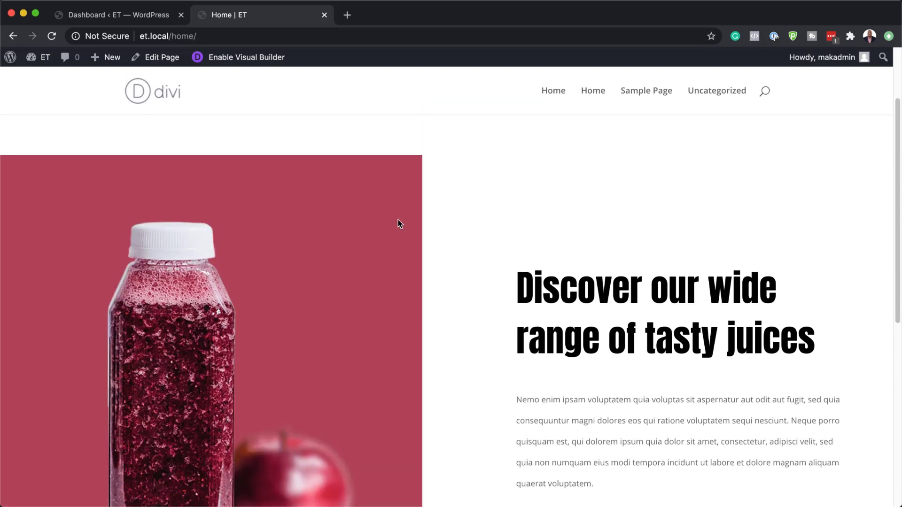
scroll(399, 224, up, 2)
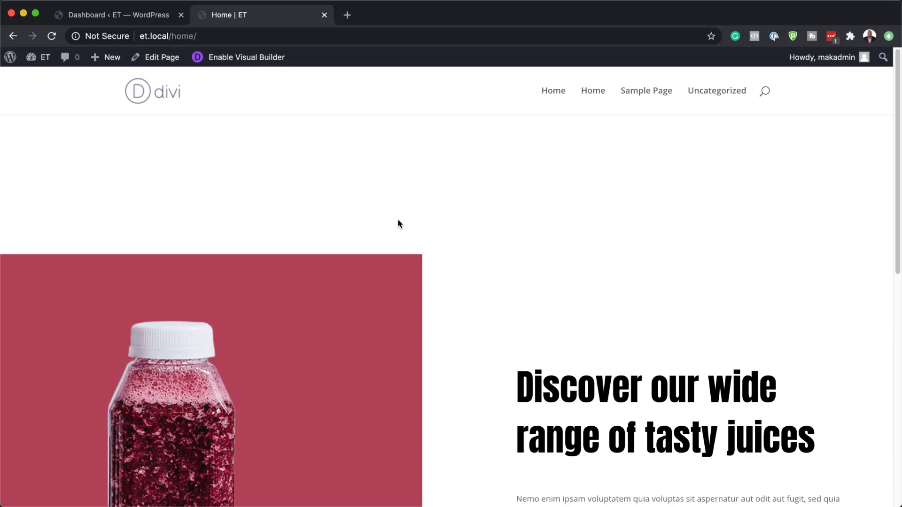
scroll(398, 224, down, 4)
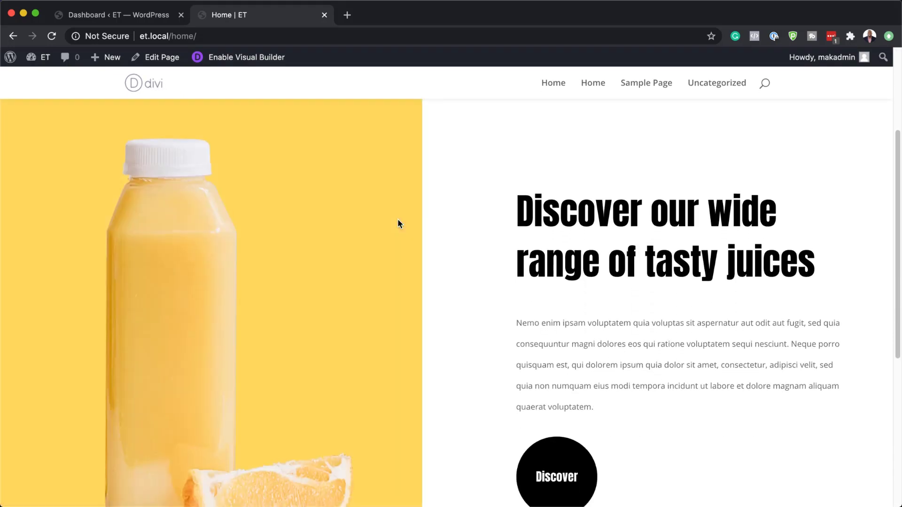
scroll(398, 223, down, 1)
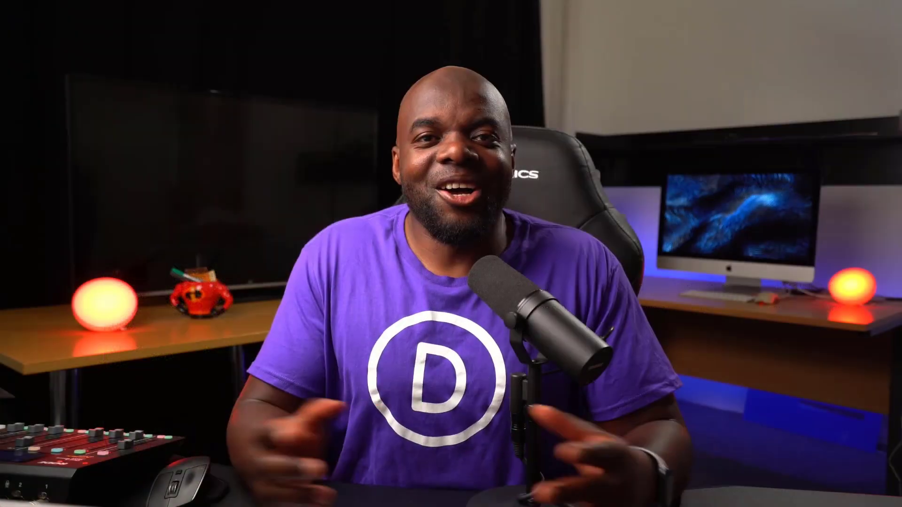